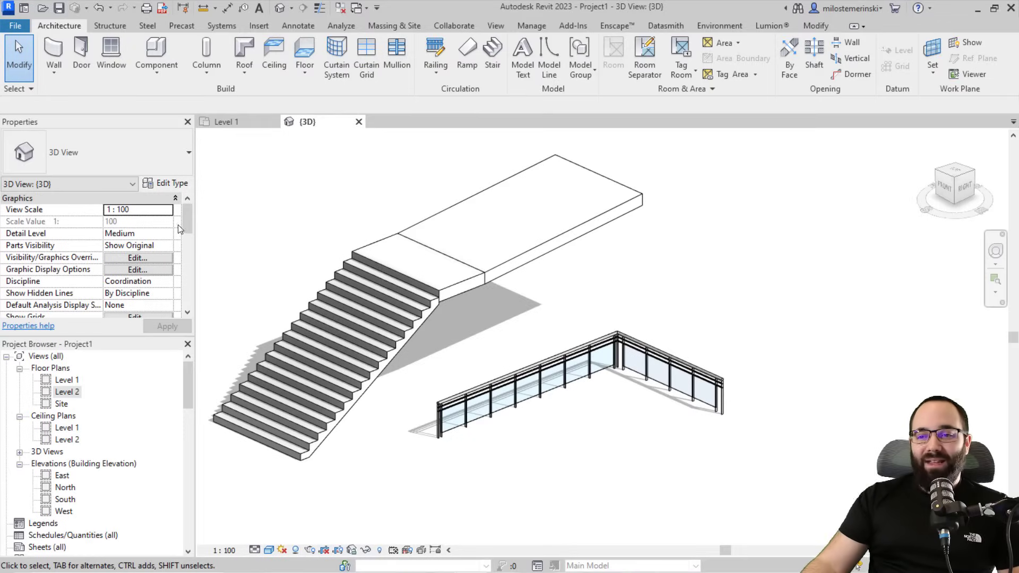
pyautogui.keyDown('shift'); pyautogui.moveTo(300, 275); pyautogui.dragTo(286, 289, button='middle'); pyautogui.keyUp('shift')
pyautogui.click(527, 309)
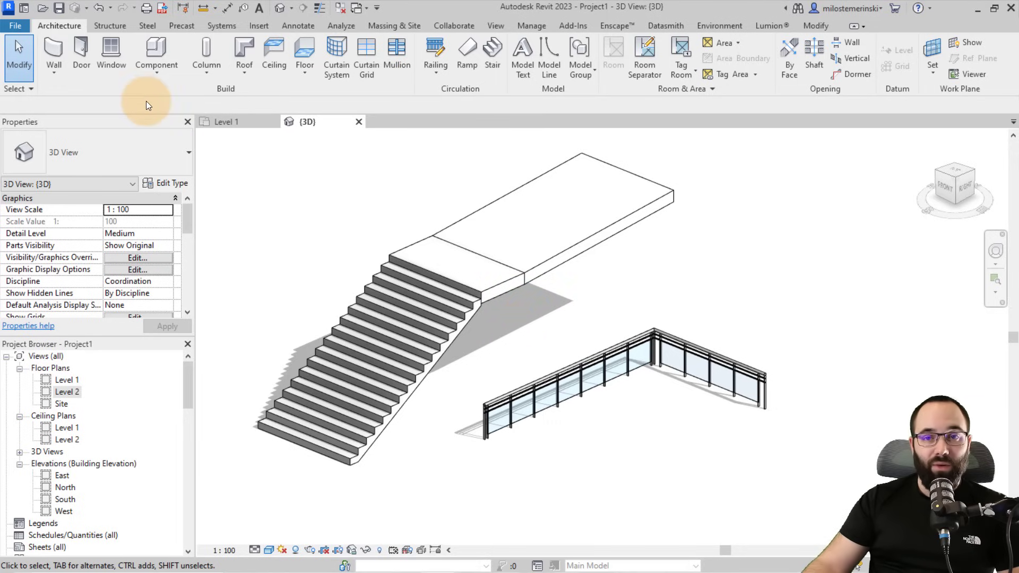
pyautogui.click(61, 35)
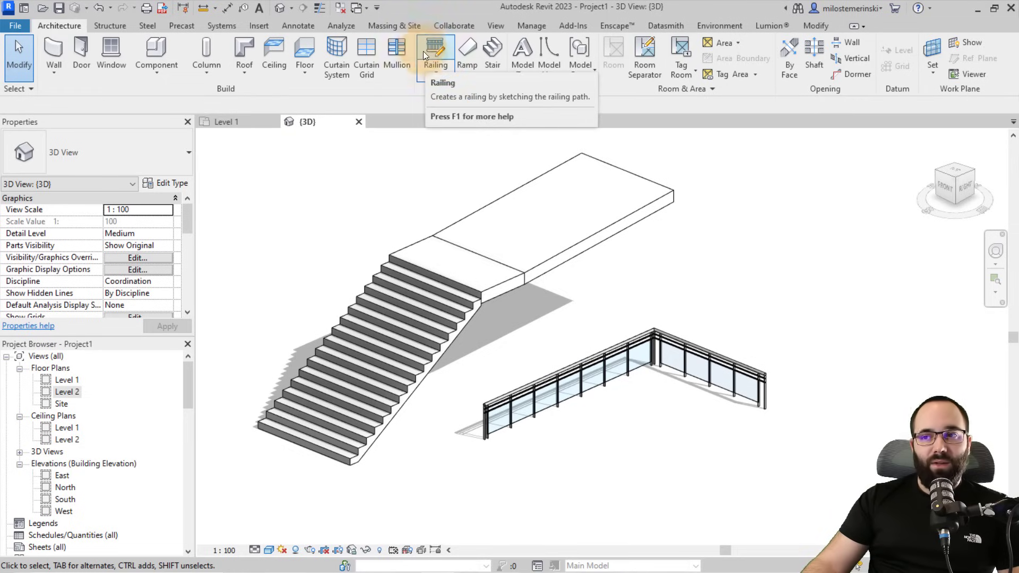
pyautogui.click(420, 75)
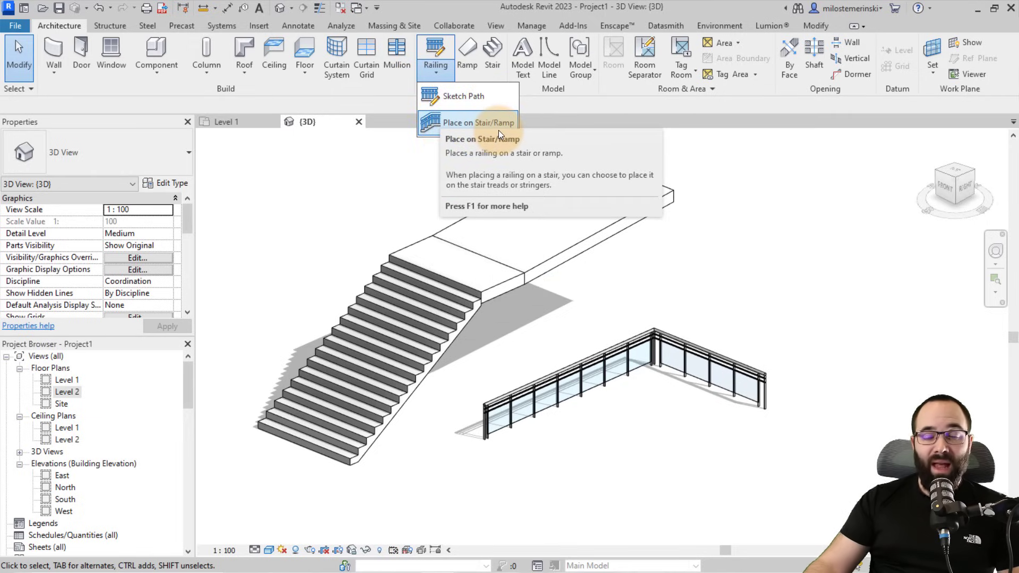
pyautogui.click(457, 105)
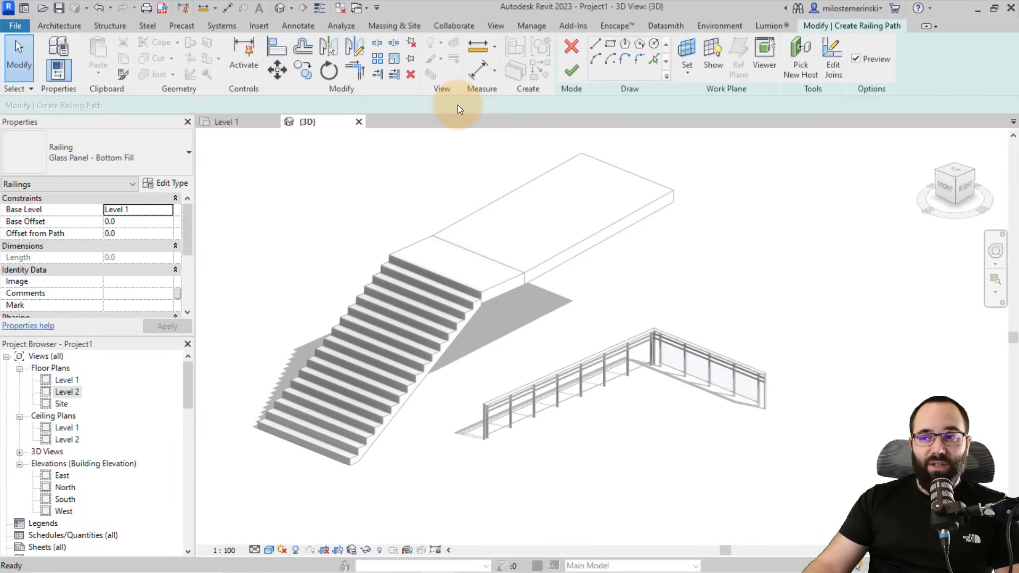
pyautogui.click(570, 51)
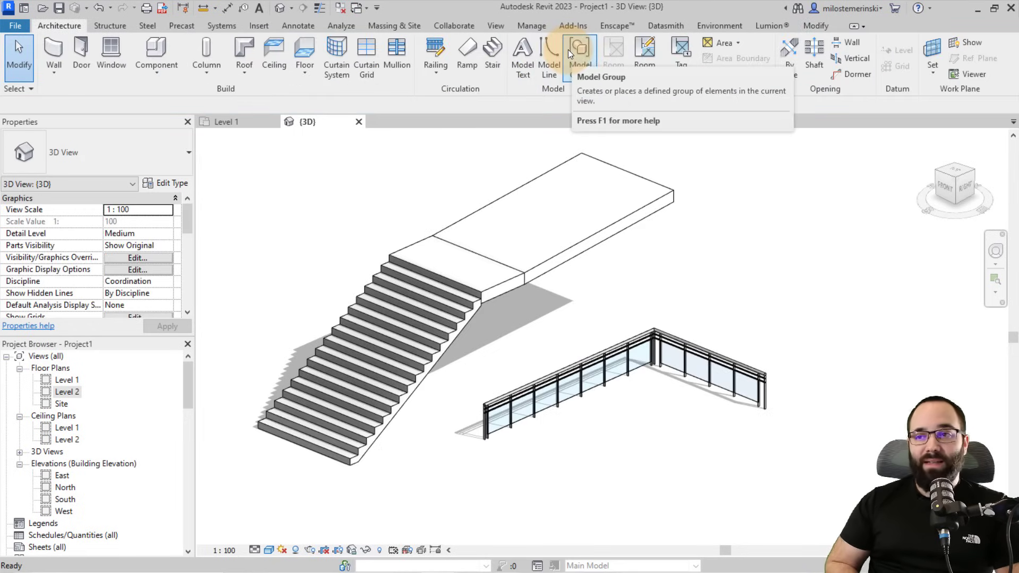
# Start a Glass Panel - Bottom Fill railing path on Level 1 with a 2000 mm line beside the foot of the stair
pyautogui.click(432, 49)
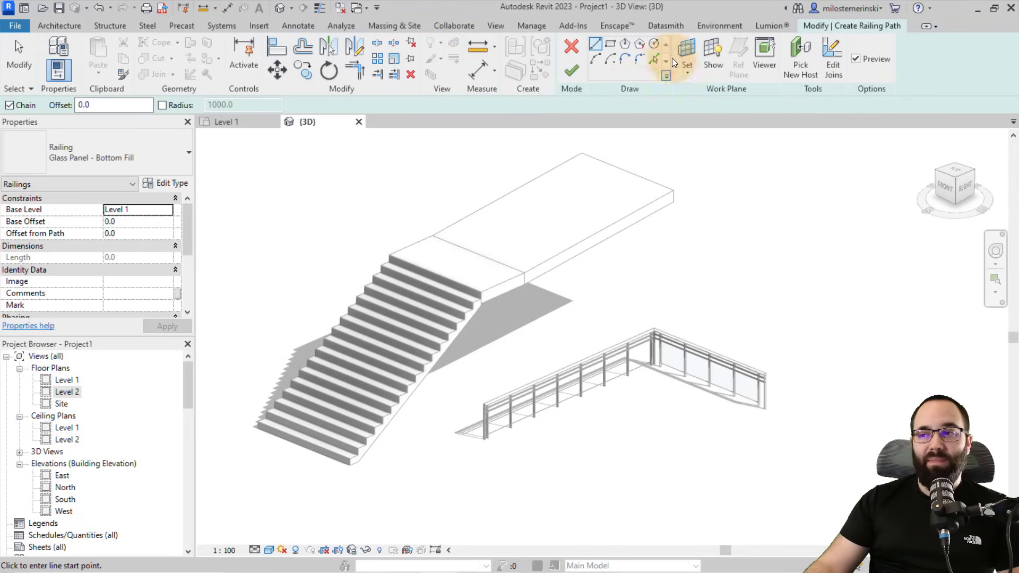
pyautogui.scroll(-2, 366, 292)
pyautogui.scroll(2, 467, 243)
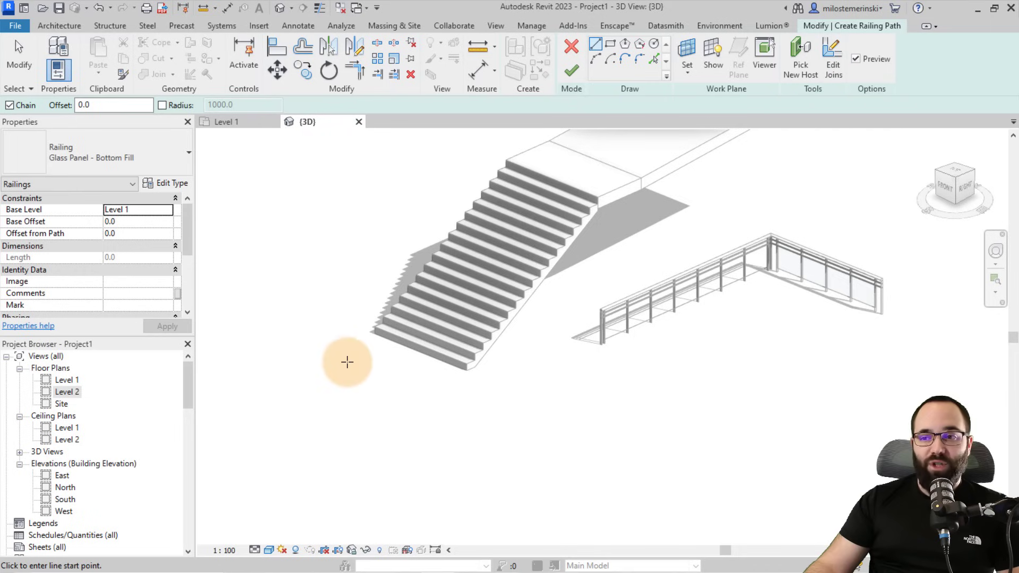
pyautogui.click(301, 349)
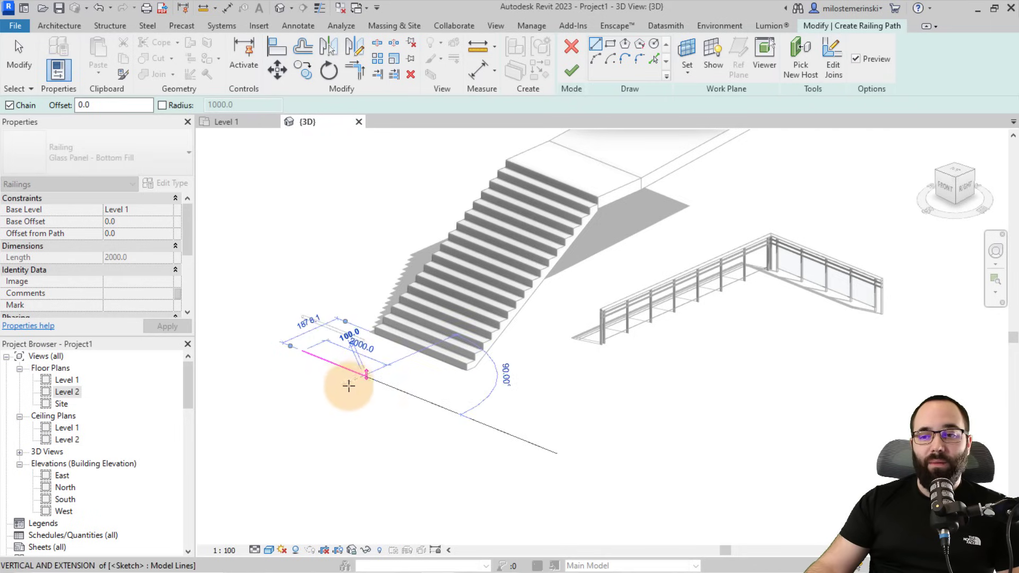
pyautogui.scroll(3, 314, 364)
pyautogui.moveTo(314, 364)
pyautogui.mouseDown(button='middle')
pyautogui.moveTo(339, 406)
pyautogui.moveTo(391, 416)
pyautogui.moveTo(431, 389)
pyautogui.mouseUp(button='middle')
pyautogui.write('2000')
pyautogui.press('Return')
pyautogui.click(431, 389)
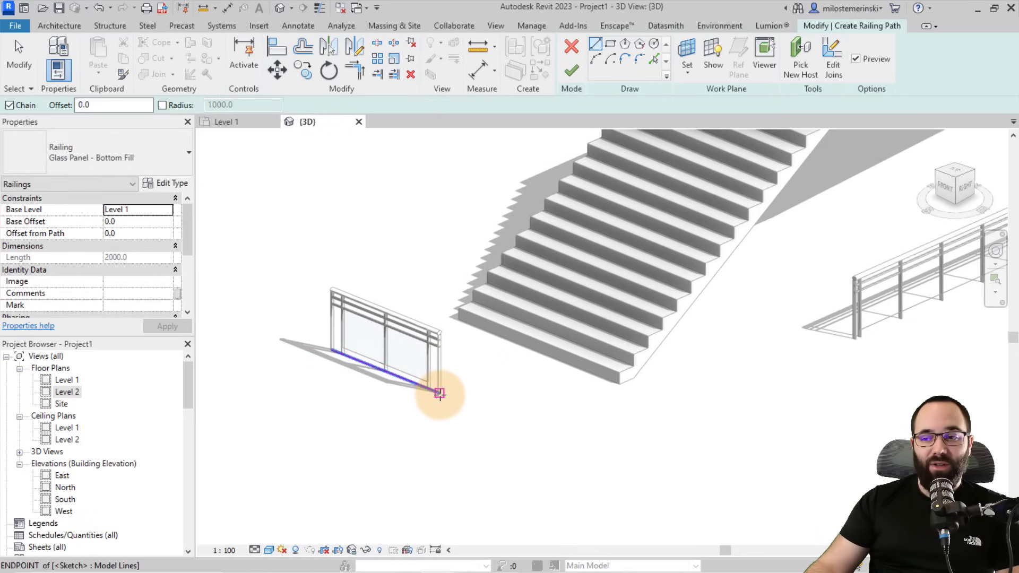
# Continue the railing path with a perpendicular 1200 mm line and a third line parallel to the first, extended to about 4300 mm
pyautogui.click(378, 421)
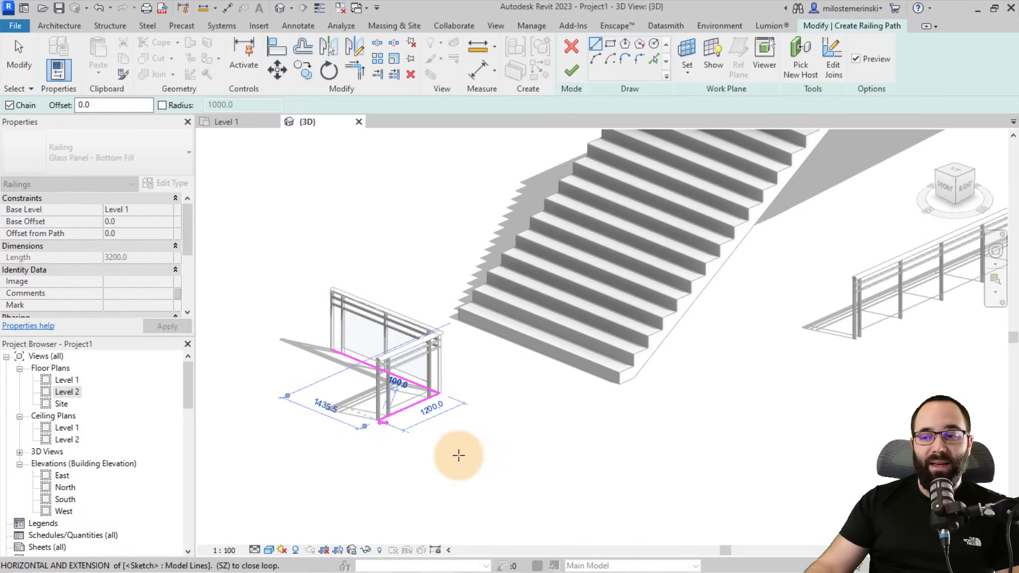
pyautogui.click(467, 459)
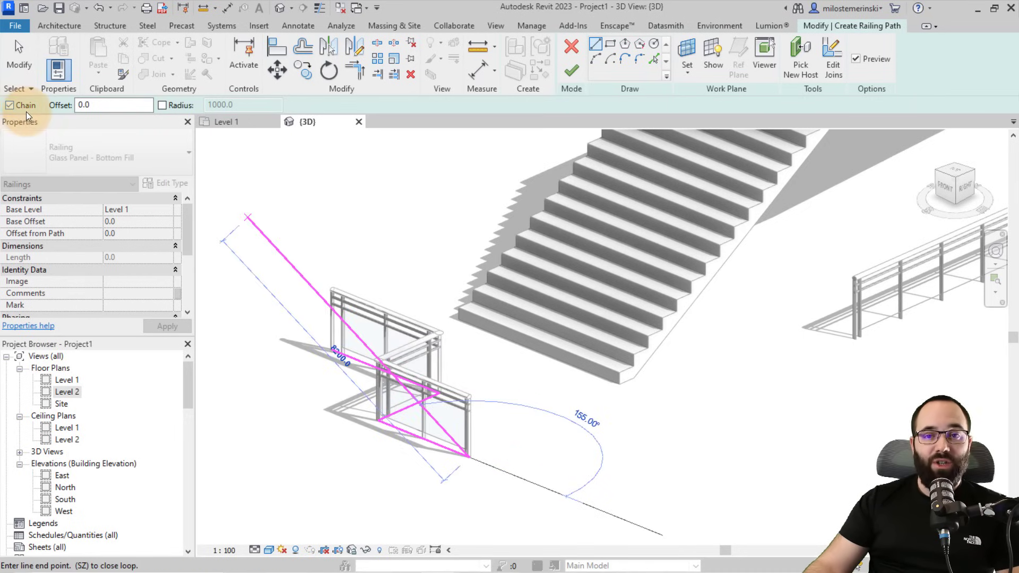
pyautogui.moveTo(218, 202)
pyautogui.keyDown('shift'); pyautogui.mouseDown(button='middle')
pyautogui.moveTo(553, 437)
pyautogui.moveTo(489, 405)
pyautogui.moveTo(527, 427)
pyautogui.mouseUp(button='middle'); pyautogui.keyUp('shift')
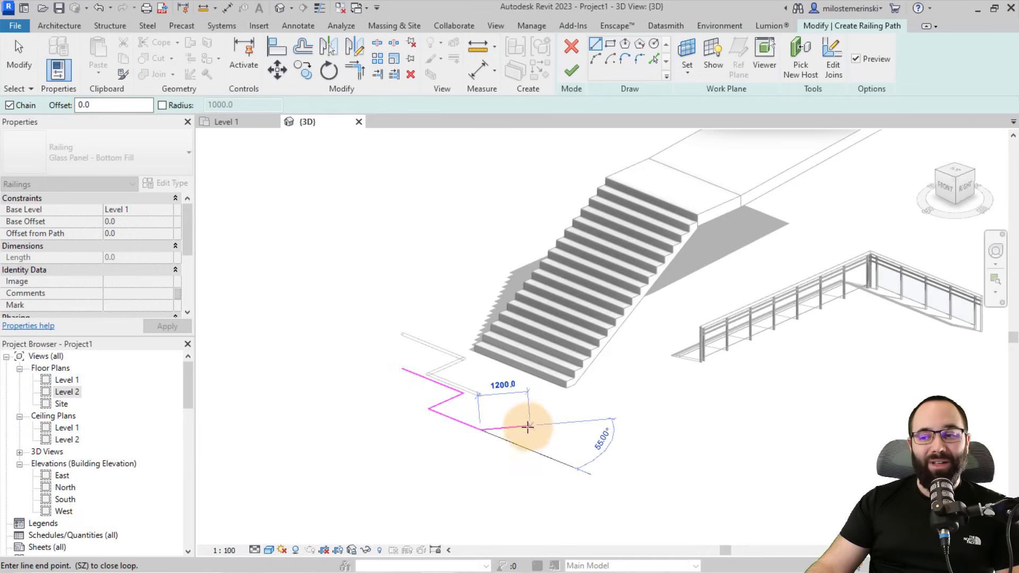
pyautogui.press('Escape')
pyautogui.press('Escape')
pyautogui.moveTo(479, 431)
pyautogui.mouseDown()
pyautogui.moveTo(541, 467)
pyautogui.moveTo(560, 461)
pyautogui.mouseUp()
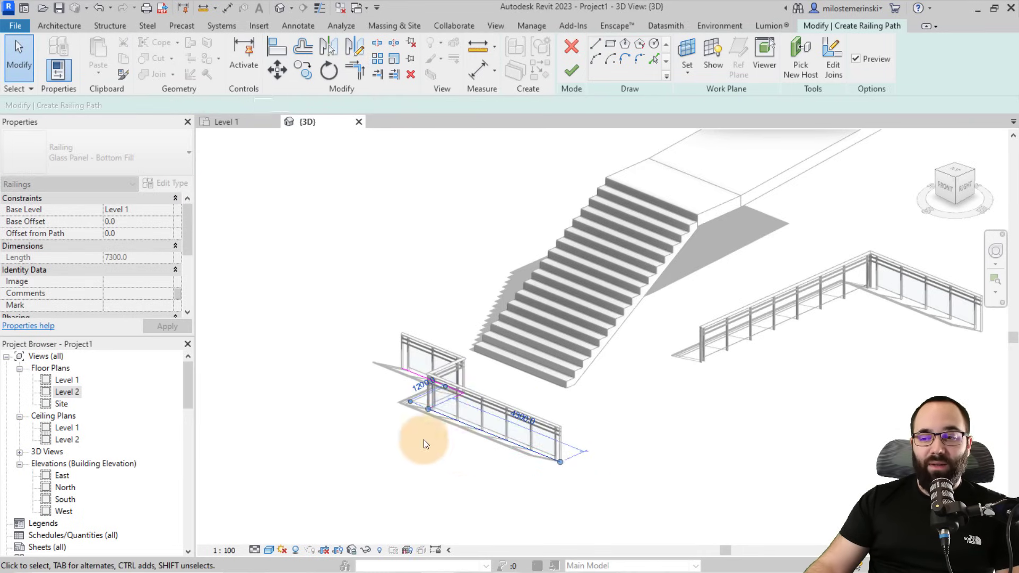
# Select the short middle segment of the path and finish the Z-shaped railing sketch
pyautogui.click(443, 402)
pyautogui.scroll(4, 444, 407)
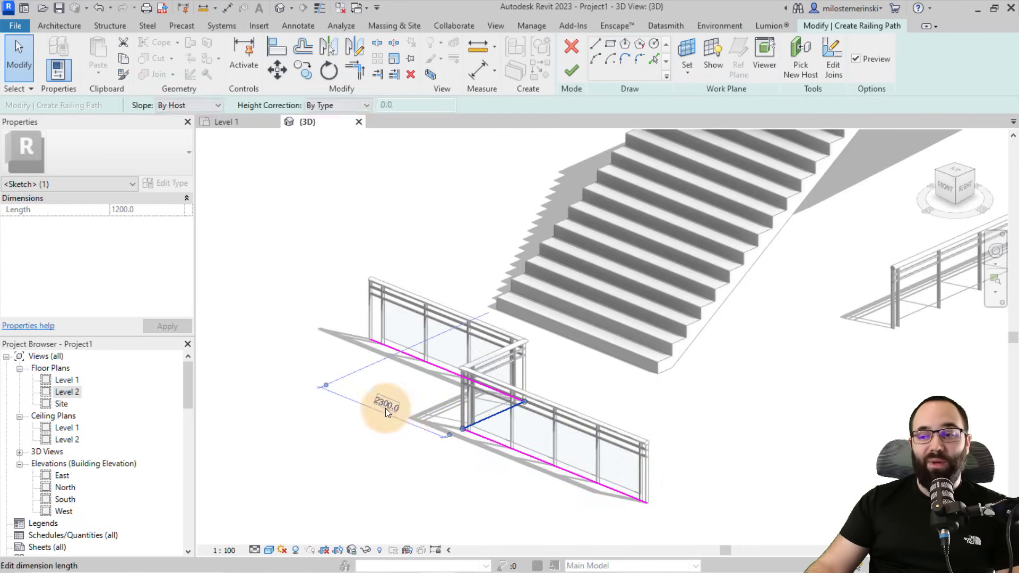
pyautogui.scroll(-3, 385, 409)
pyautogui.scroll(1, 482, 422)
pyautogui.scroll(1, 458, 192)
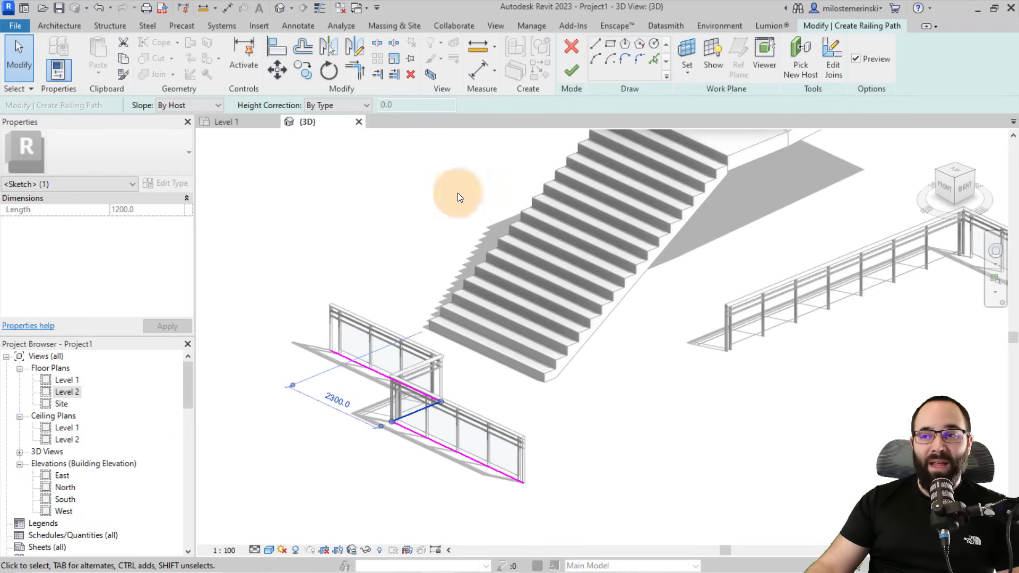
pyautogui.click(576, 69)
pyautogui.moveTo(474, 394)
pyautogui.keyDown('shift'); pyautogui.mouseDown(button='middle')
pyautogui.moveTo(497, 415)
pyautogui.moveTo(447, 416)
pyautogui.mouseUp(button='middle'); pyautogui.keyUp('shift')
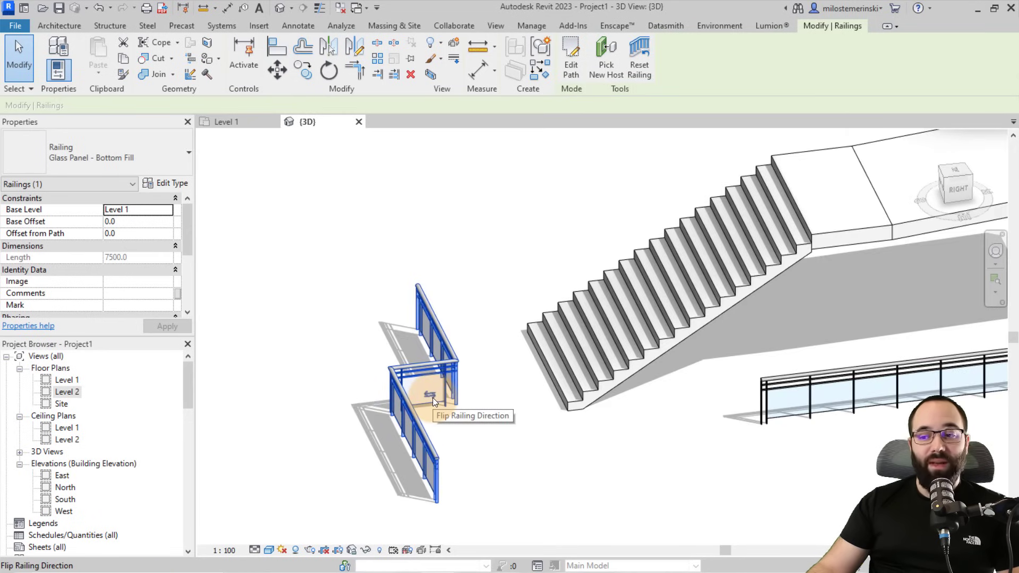
# Flip the direction of the new Z-shaped glass railing back and forth, then deselect it
pyautogui.click(432, 397)
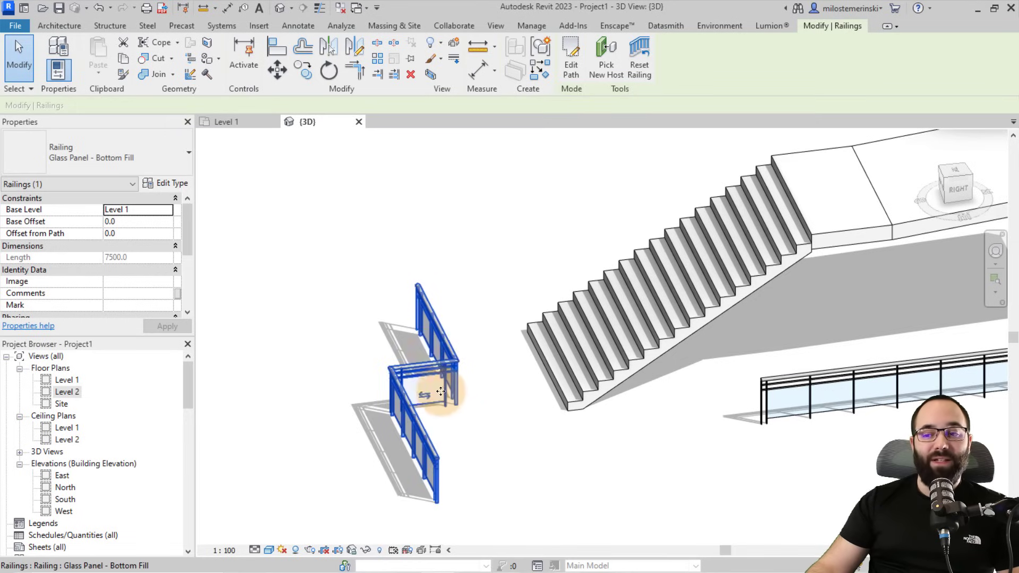
pyautogui.scroll(3, 440, 399)
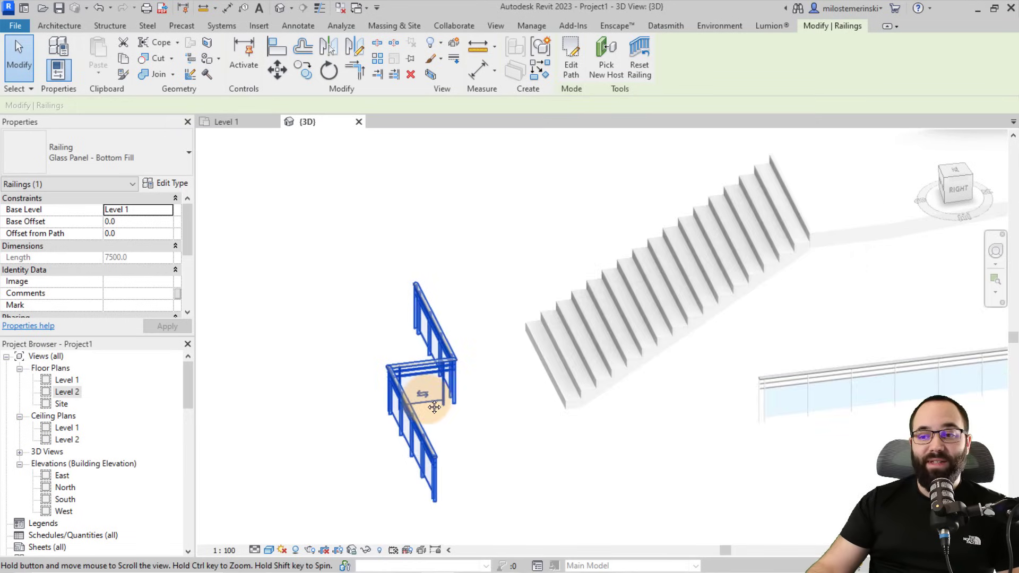
pyautogui.moveTo(383, 366); pyautogui.dragTo(371, 347, button='middle')
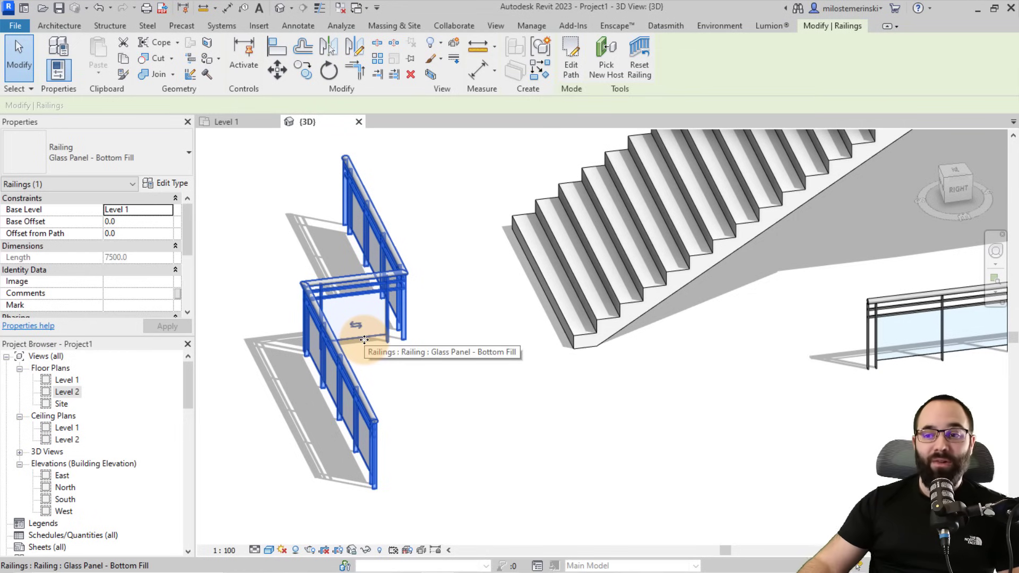
pyautogui.click(356, 325)
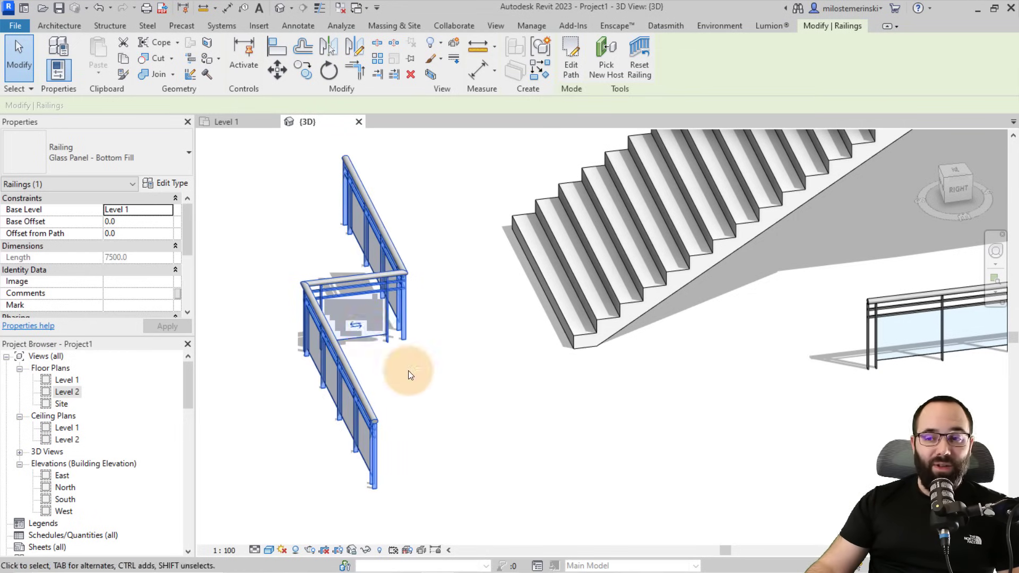
pyautogui.scroll(-3, 408, 374)
pyautogui.click(423, 391)
pyautogui.moveTo(423, 391)
pyautogui.keyDown('shift'); pyautogui.mouseDown(button='middle')
pyautogui.moveTo(461, 355)
pyautogui.moveTo(419, 497)
pyautogui.moveTo(448, 462)
pyautogui.moveTo(478, 467)
pyautogui.moveTo(446, 451)
pyautogui.moveTo(422, 406)
pyautogui.mouseUp(button='middle'); pyautogui.keyUp('shift')
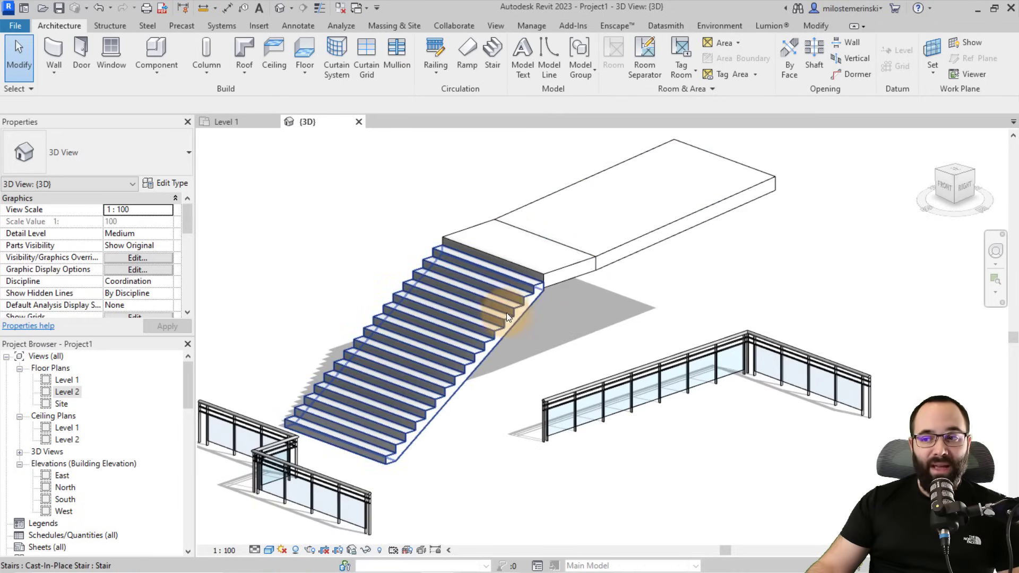
pyautogui.click(562, 264)
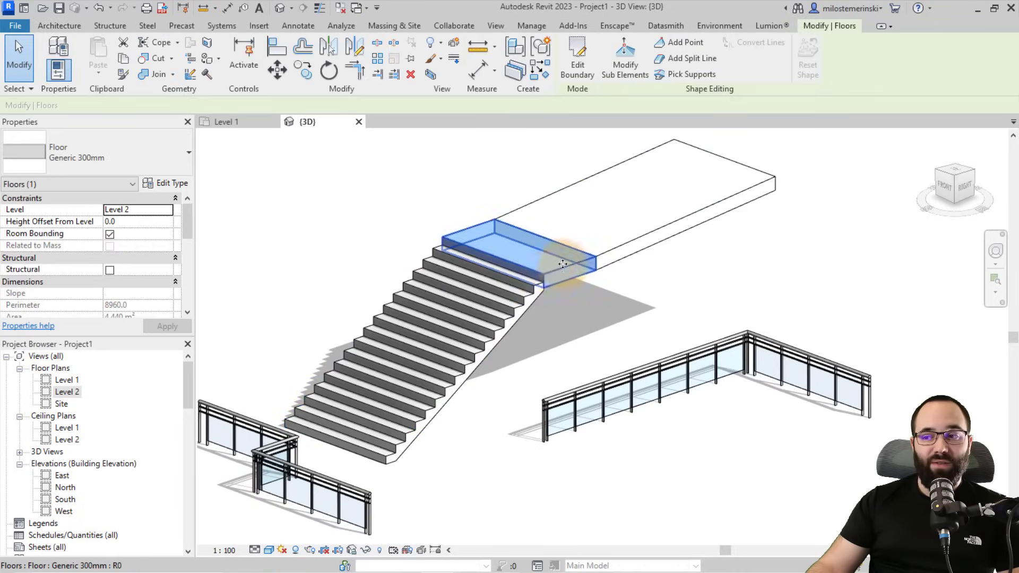
pyautogui.press('Escape')
pyautogui.click(606, 269)
pyautogui.click(585, 326)
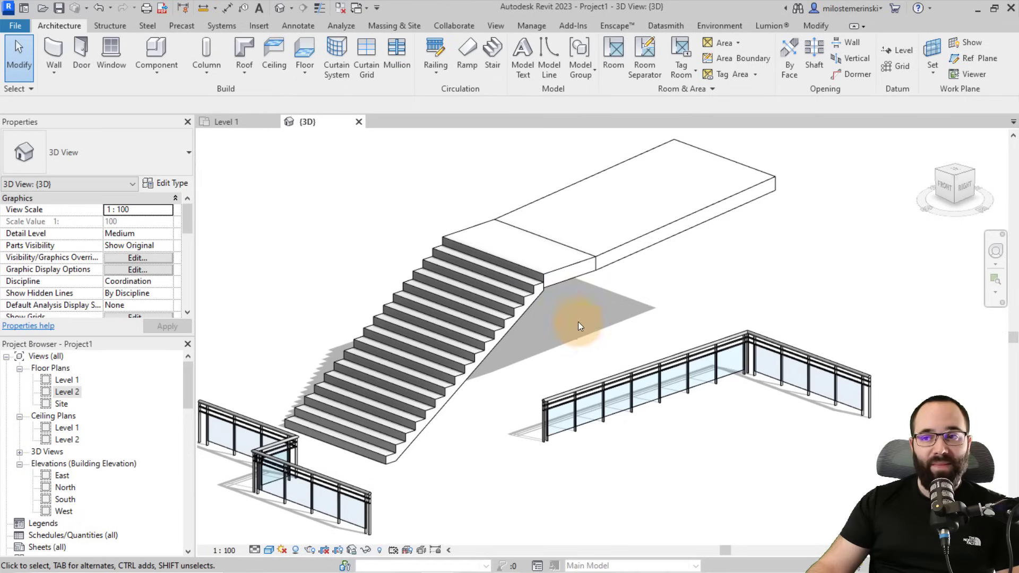
# Place 900mm Pipe railings on the treads along both sides of the stair
pyautogui.click(438, 80)
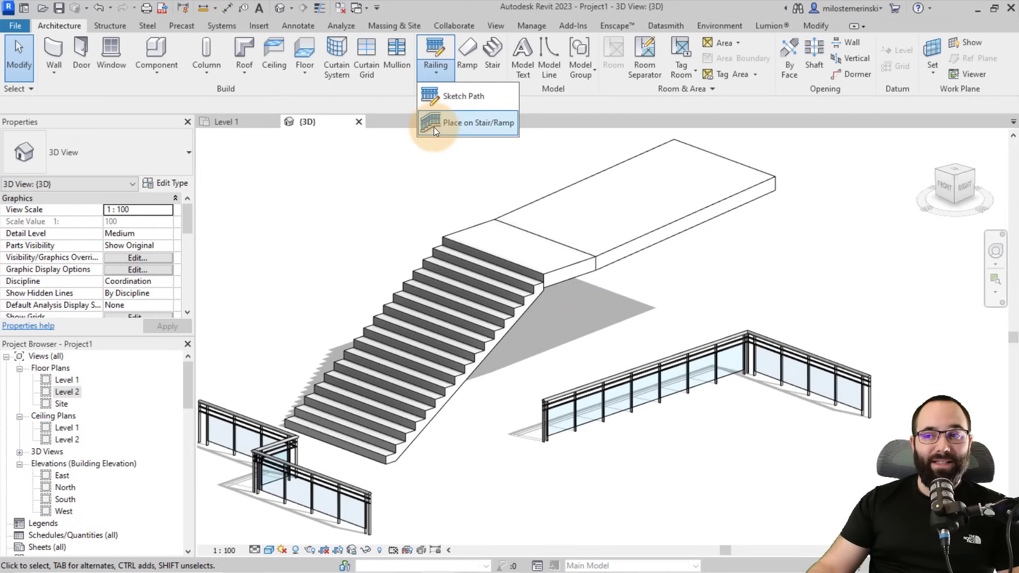
pyautogui.click(458, 125)
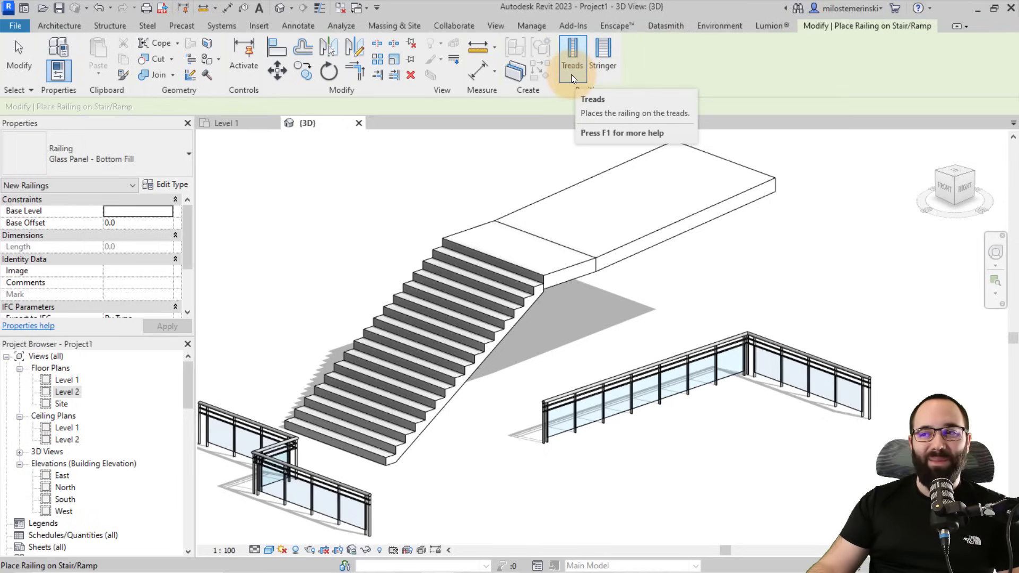
pyautogui.click(159, 154)
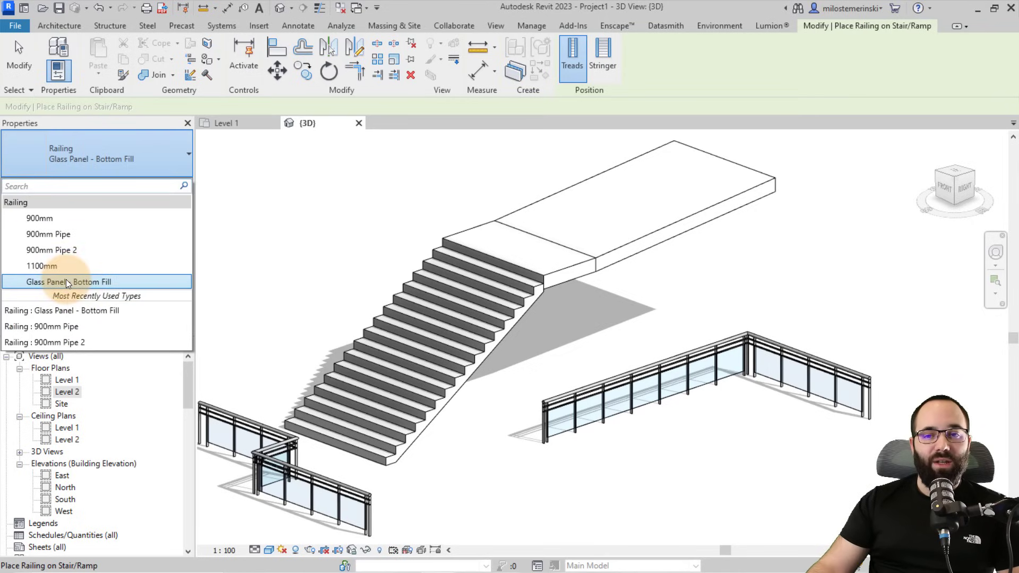
pyautogui.click(51, 237)
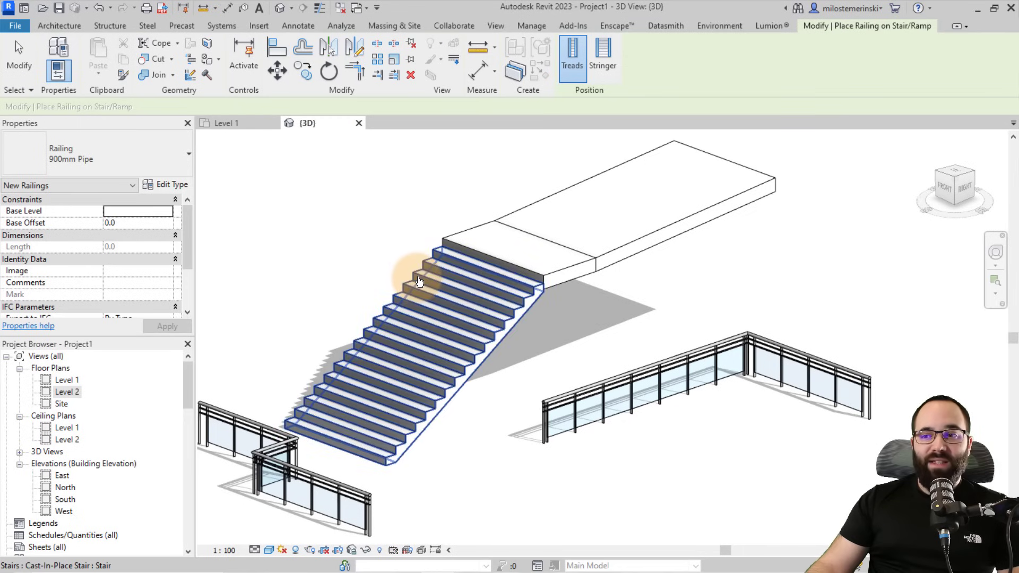
pyautogui.click(419, 281)
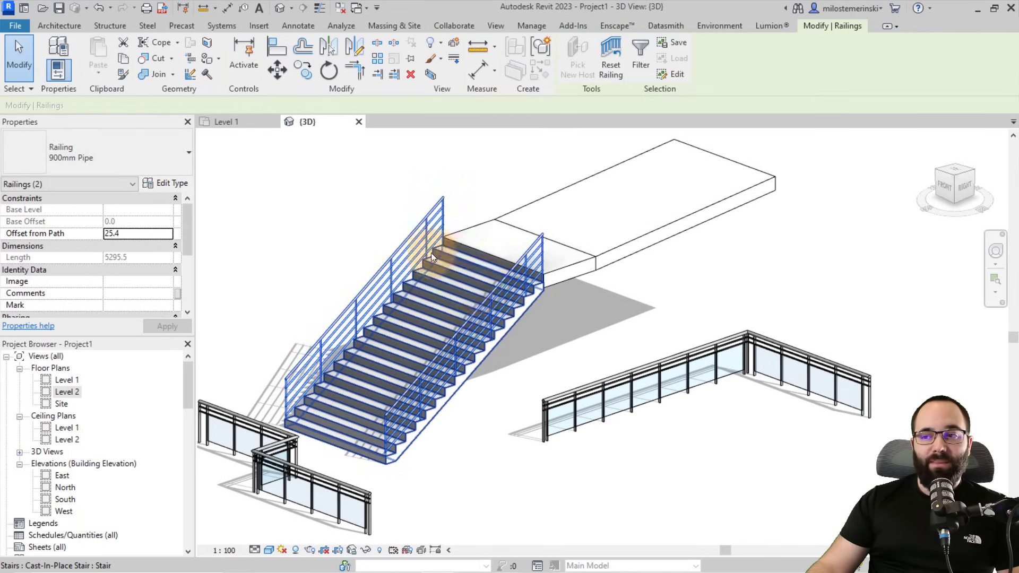
pyautogui.click(326, 250)
pyautogui.moveTo(316, 225)
pyautogui.keyDown('shift'); pyautogui.mouseDown(button='middle')
pyautogui.moveTo(398, 256)
pyautogui.moveTo(325, 253)
pyautogui.moveTo(320, 232)
pyautogui.moveTo(348, 220)
pyautogui.mouseUp(button='middle'); pyautogui.keyUp('shift')
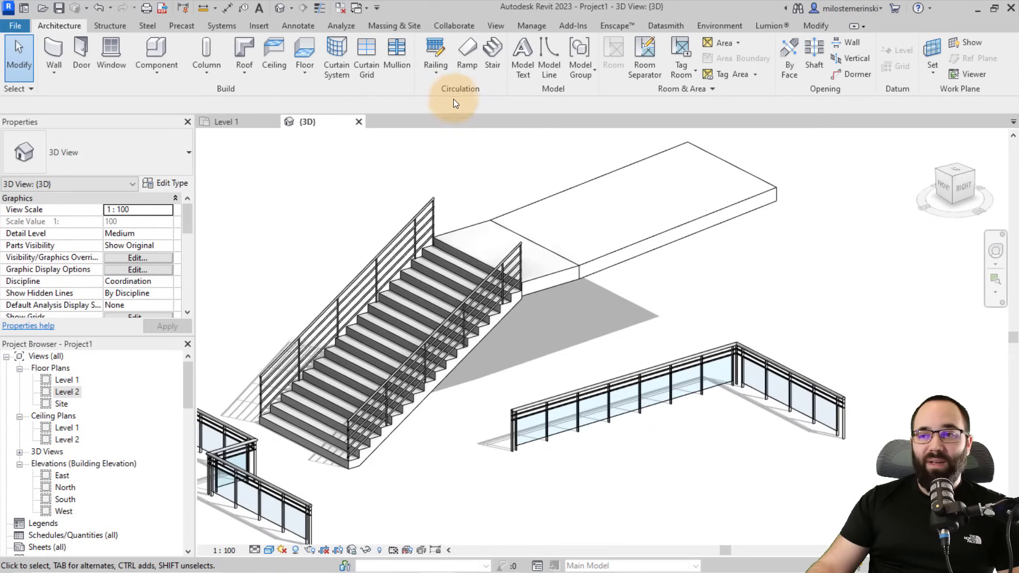
# Place 900mm Pipe railings along both sides of the ramp beyond the stair landing
pyautogui.click(435, 67)
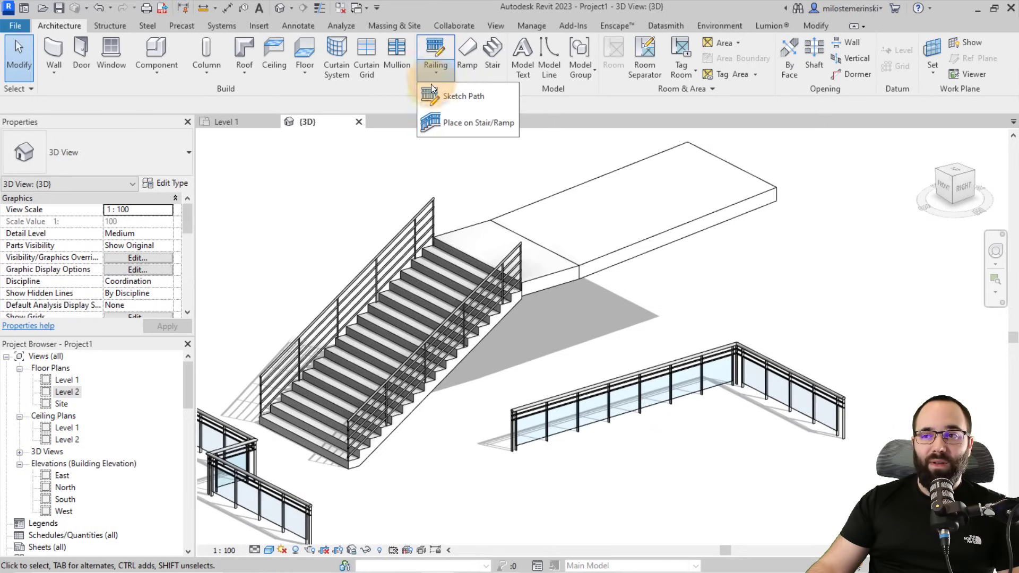
pyautogui.click(441, 122)
pyautogui.click(550, 202)
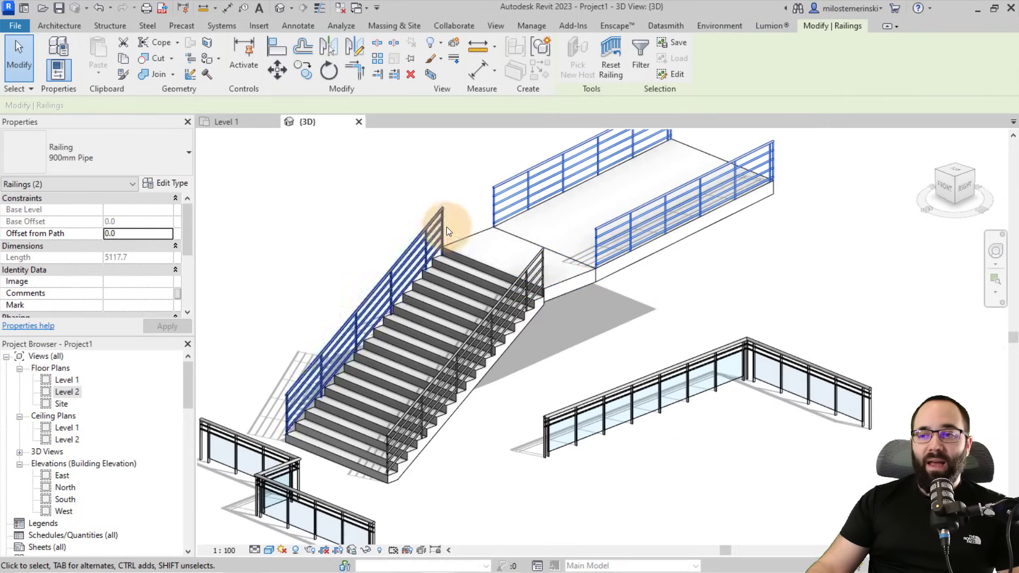
pyautogui.scroll(-2, 384, 221)
pyautogui.moveTo(384, 221); pyautogui.dragTo(318, 256, button='middle')
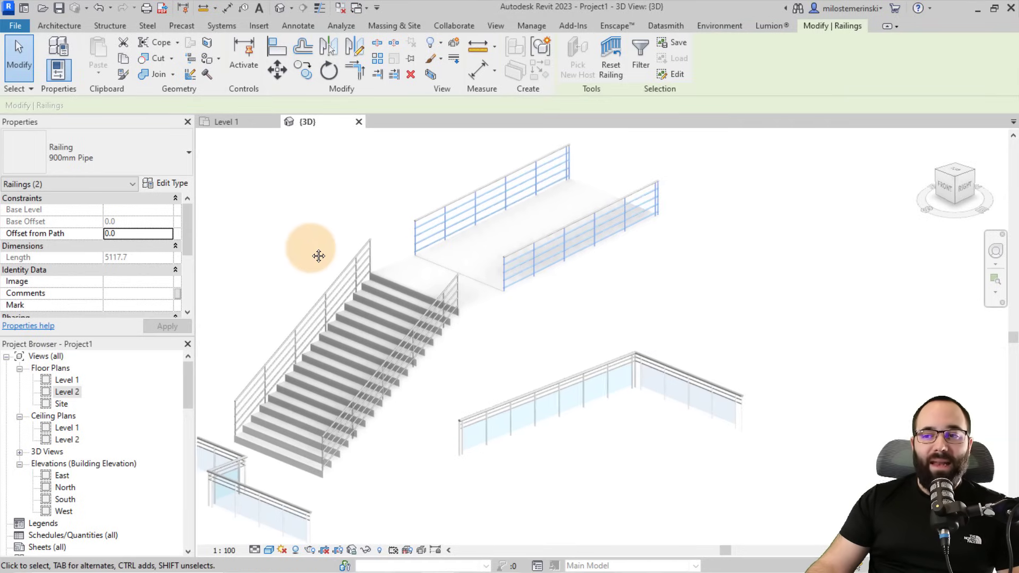
pyautogui.click(367, 218)
# Select one of the ramp's pipe railings and examine close up how its posts meet the ramp edge
pyautogui.click(419, 248)
pyautogui.keyDown('shift'); pyautogui.moveTo(395, 244); pyautogui.dragTo(359, 318, button='middle'); pyautogui.keyUp('shift')
pyautogui.scroll(5, 404, 251)
pyautogui.scroll(3, 406, 308)
pyautogui.scroll(2, 370, 281)
pyautogui.scroll(2, 368, 274)
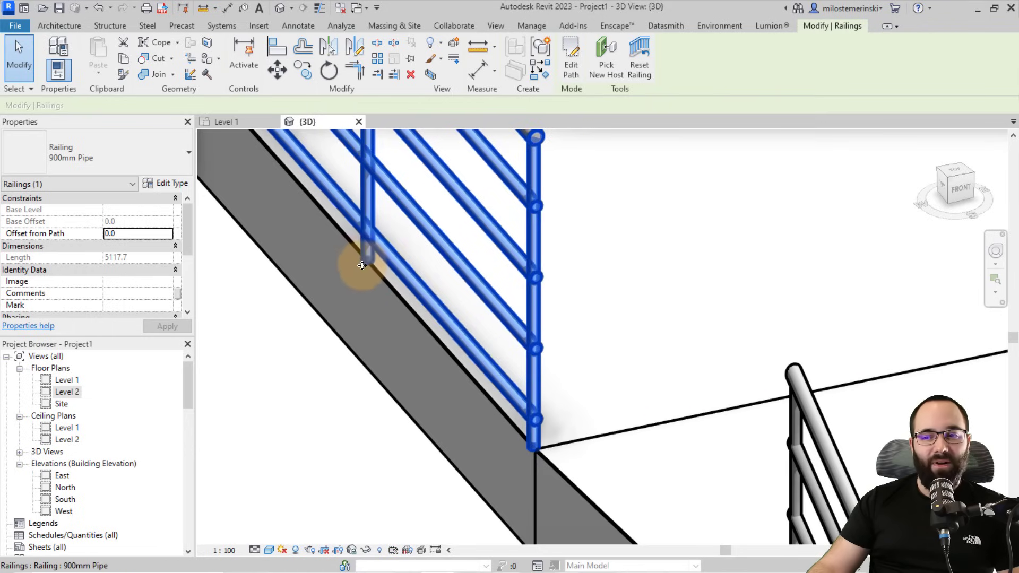
pyautogui.press('Escape')
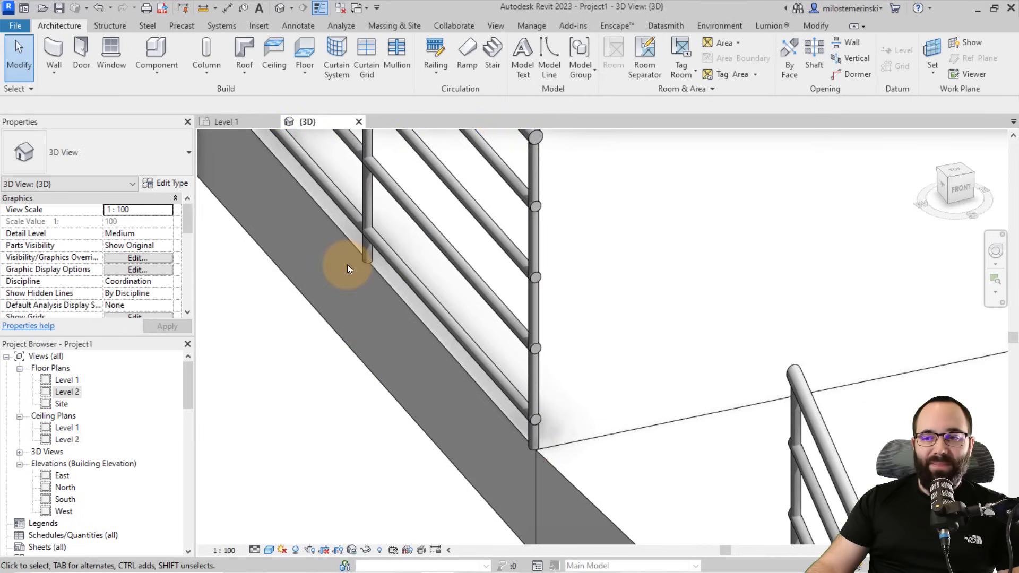
pyautogui.scroll(-5, 449, 337)
pyautogui.keyDown('shift'); pyautogui.moveTo(445, 336); pyautogui.dragTo(364, 341, button='middle'); pyautogui.keyUp('shift')
pyautogui.click(304, 298)
pyautogui.scroll(3, 254, 295)
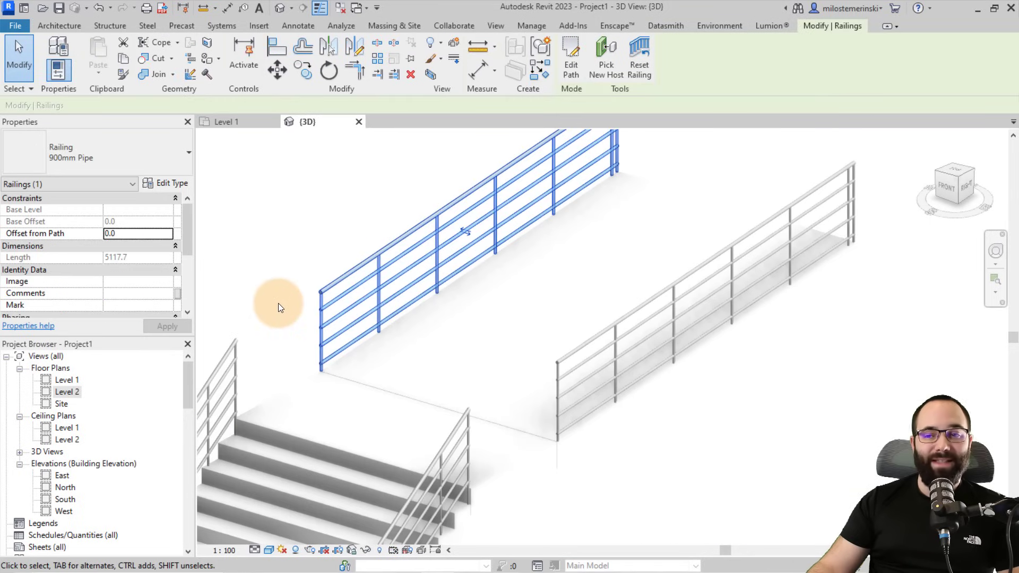
# Set the path offset of both 900mm Pipe railings on the ramp to -20
pyautogui.click(118, 234)
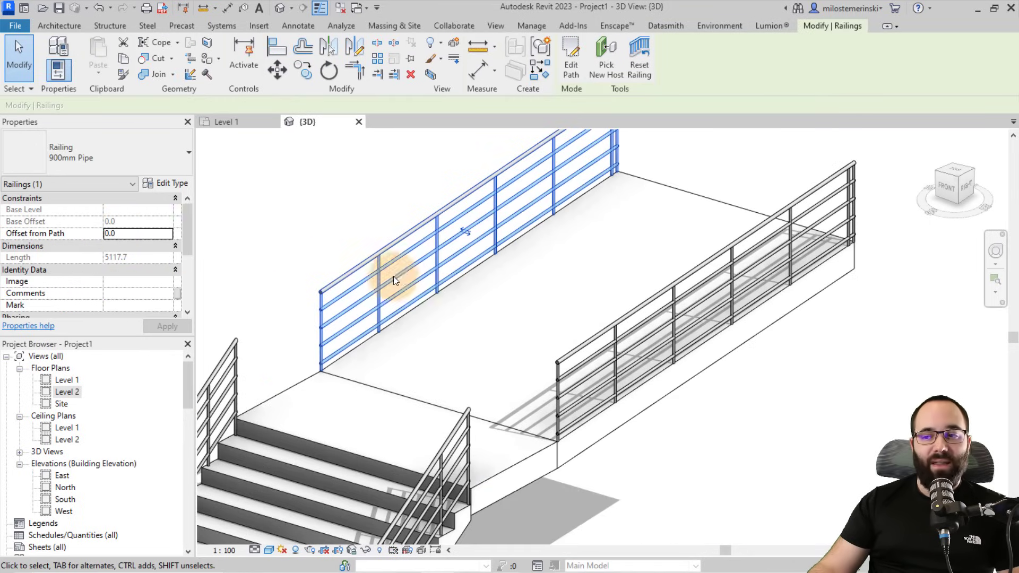
pyautogui.keyDown('ctrl'); pyautogui.click(563, 355); pyautogui.keyUp('ctrl')
pyautogui.click(129, 235)
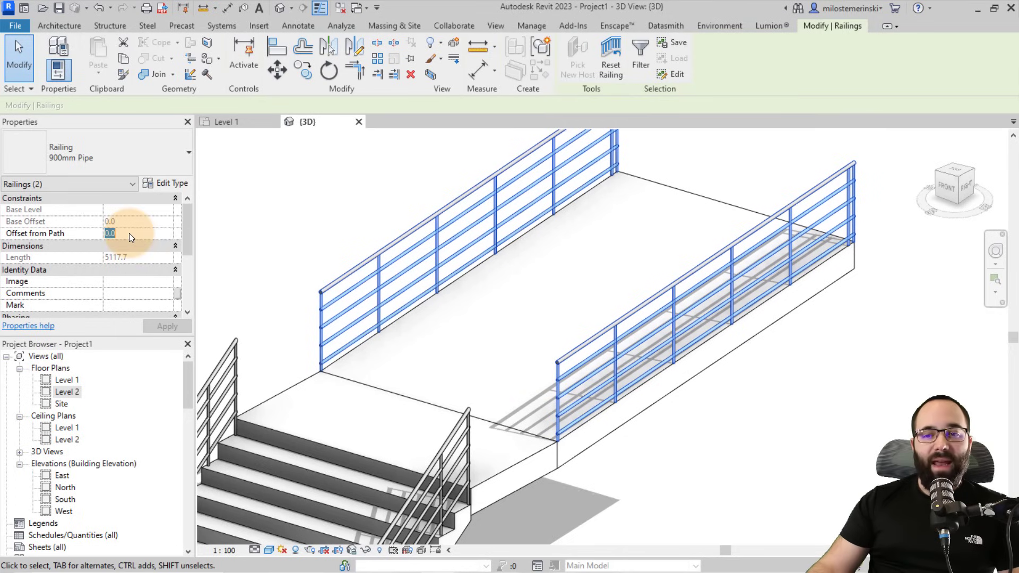
pyautogui.write('-20')
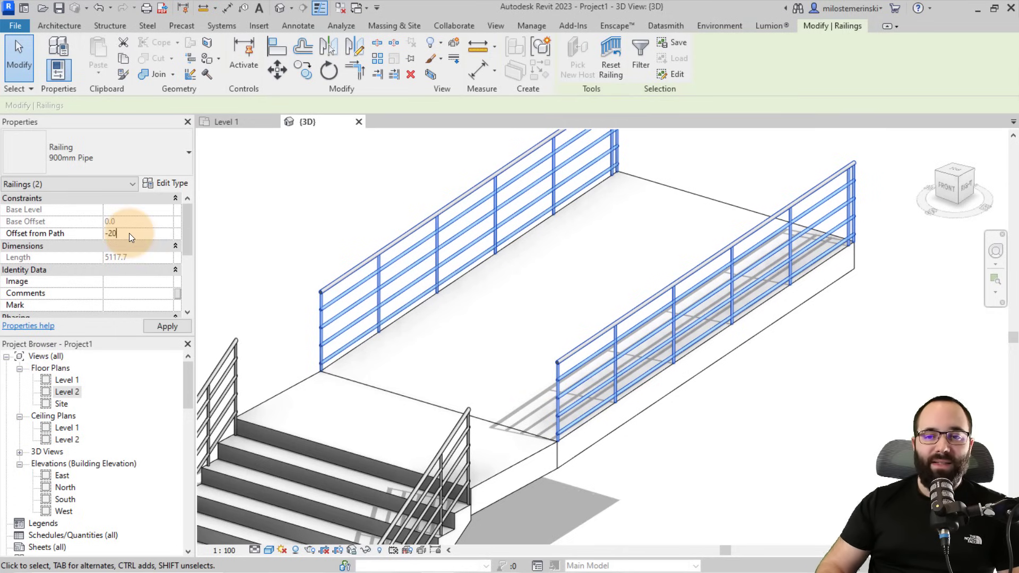
pyautogui.click(172, 327)
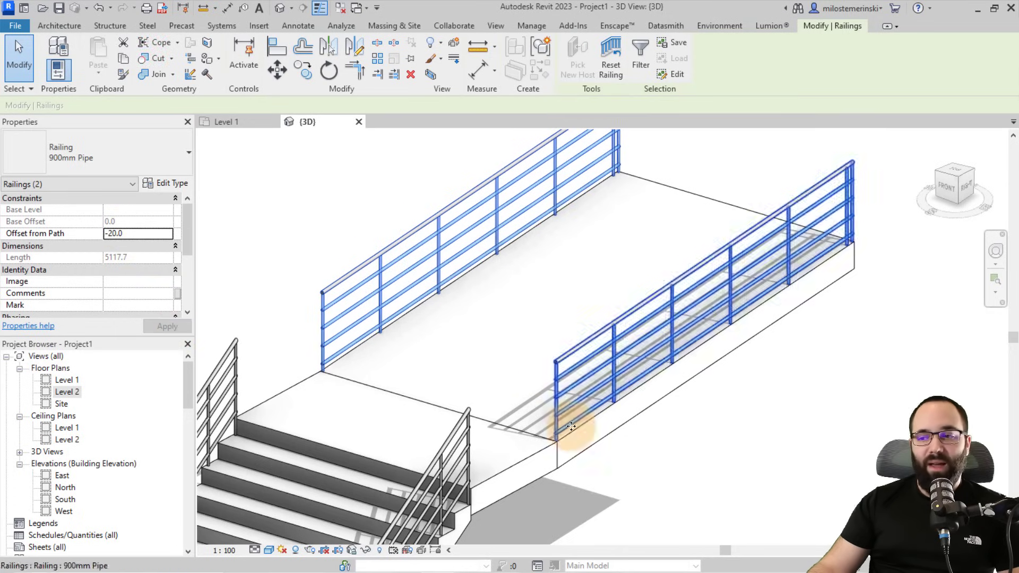
# Examine close up how the offset railing posts sit at both ramp edges, then review the whole stair and ramp with nothing selected
pyautogui.scroll(5, 566, 435)
pyautogui.scroll(-6, 542, 435)
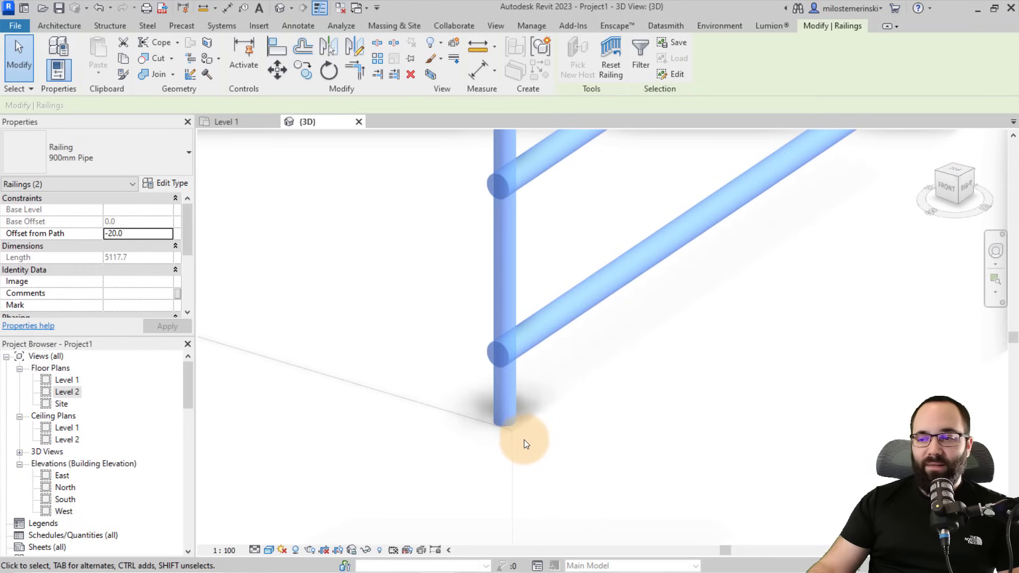
pyautogui.scroll(6, 239, 339)
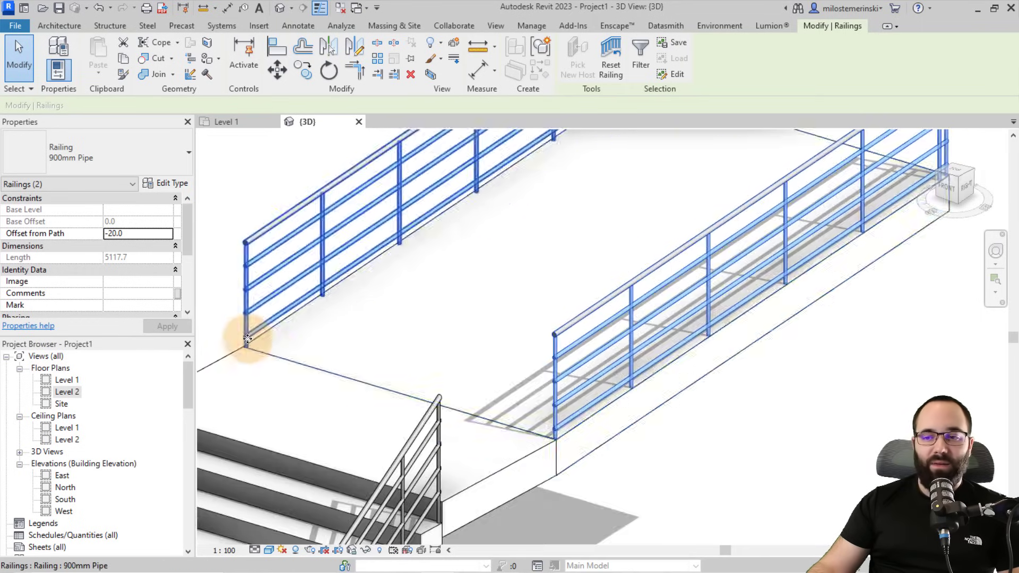
pyautogui.scroll(-5, 314, 369)
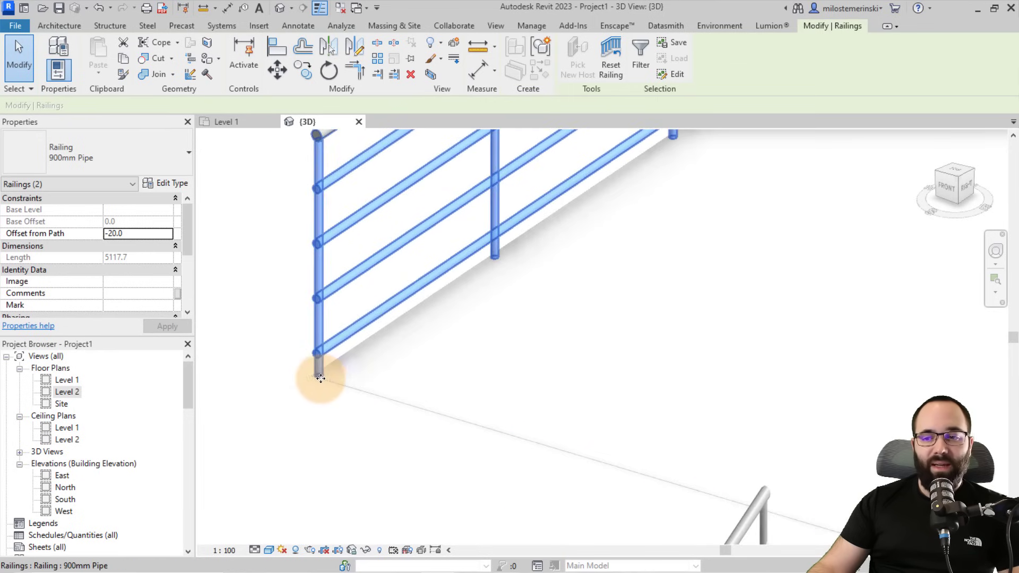
pyautogui.click(397, 339)
pyautogui.scroll(-5, 350, 329)
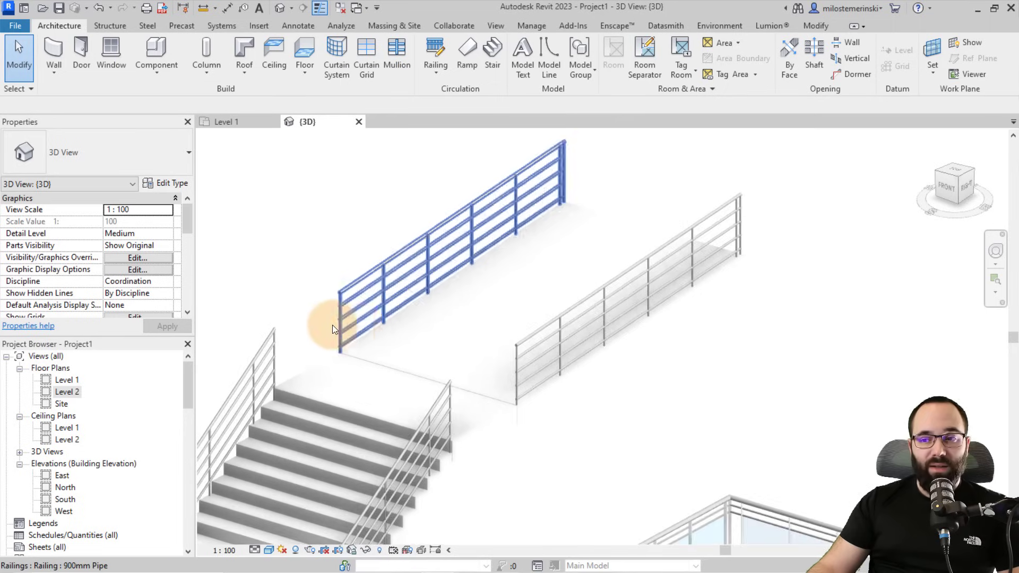
pyautogui.keyDown('shift'); pyautogui.moveTo(294, 288); pyautogui.dragTo(384, 326, button='middle'); pyautogui.keyUp('shift')
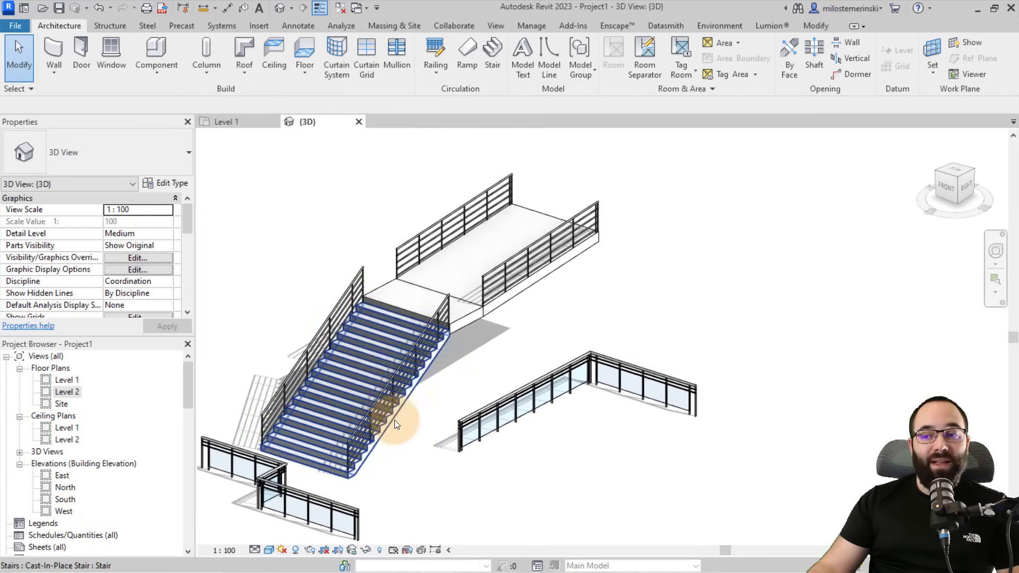
pyautogui.click(404, 444)
pyautogui.click(412, 470)
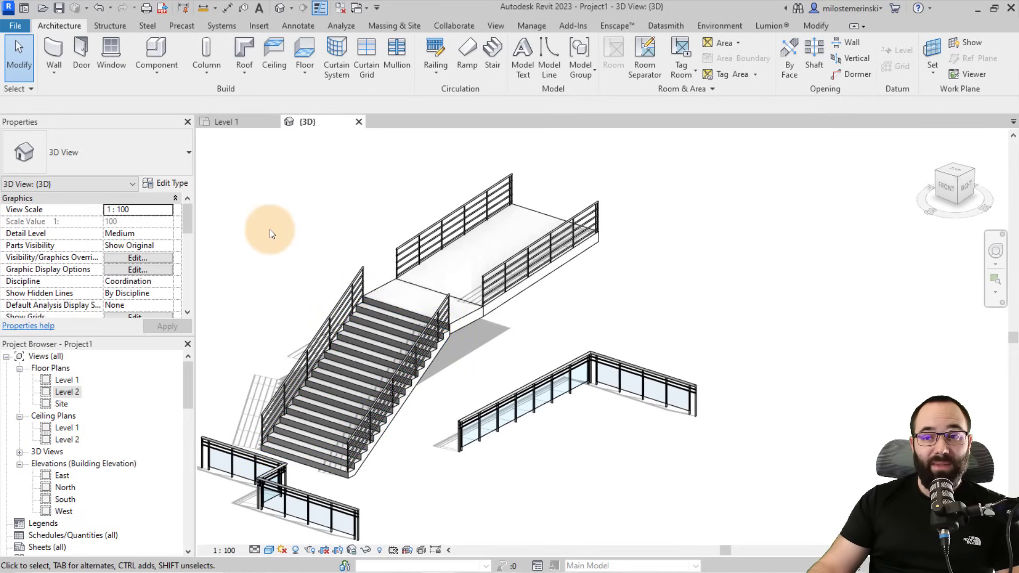
# Open the Level 2 floor plan with the full stair, landing and ramp in view
pyautogui.click(227, 123)
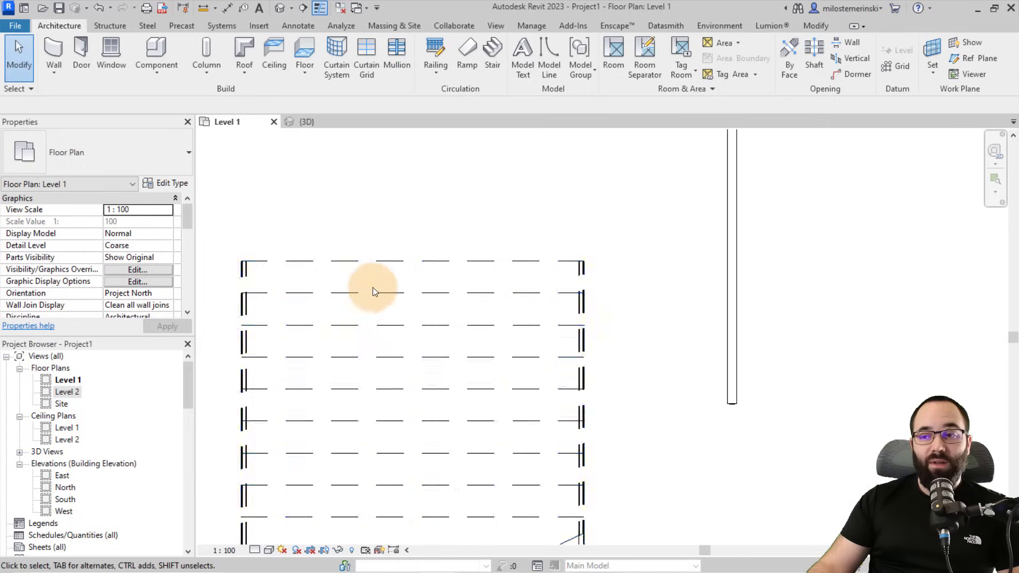
pyautogui.scroll(-2, 413, 300)
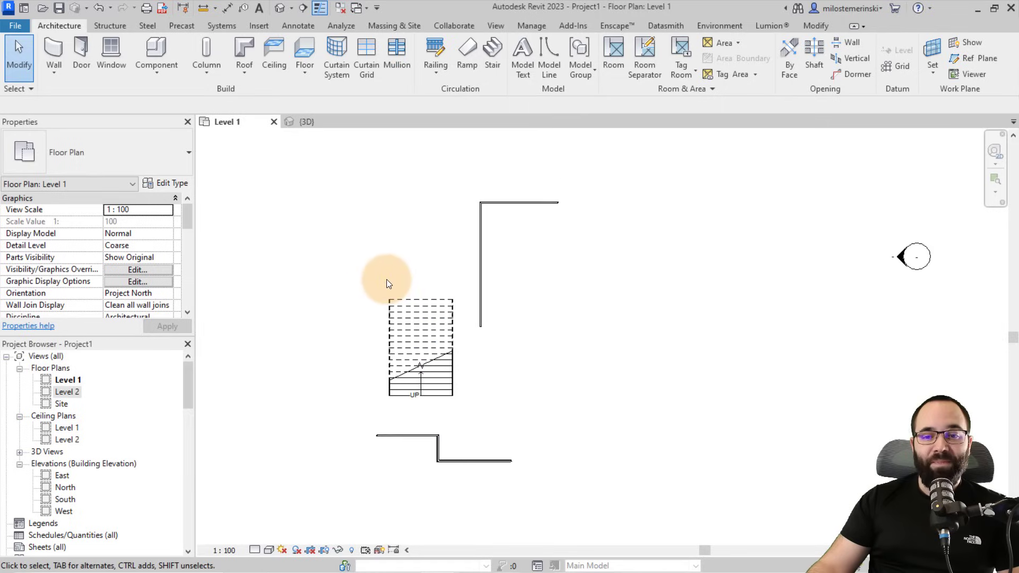
pyautogui.doubleClick(67, 392)
pyautogui.scroll(1, 420, 292)
pyautogui.moveTo(337, 254); pyautogui.dragTo(298, 301, button='middle')
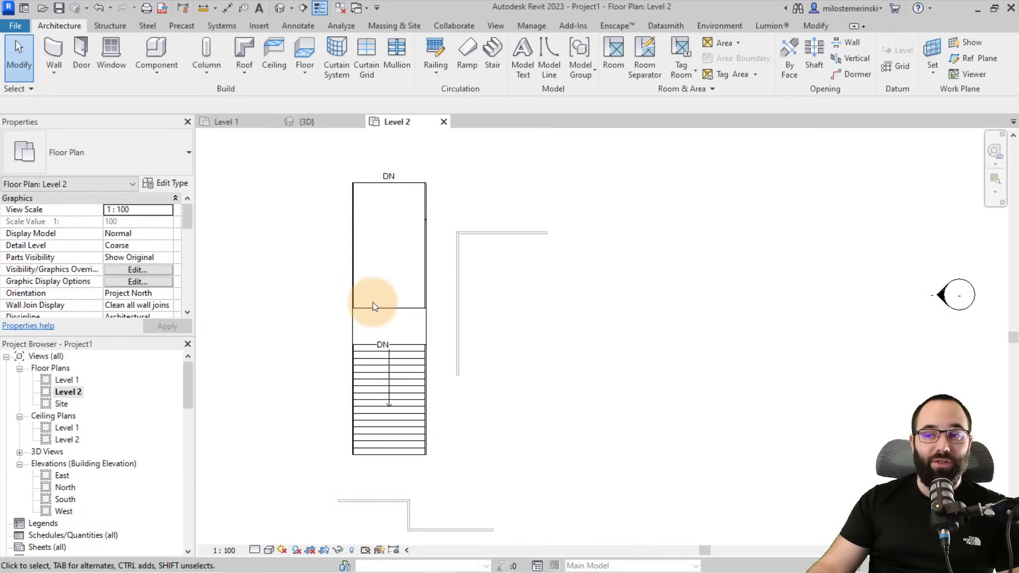
# Sketch a zigzag four-segment railing path about 11.1 m long from the foot of the stair across the landing and onto the ramp
pyautogui.click(435, 52)
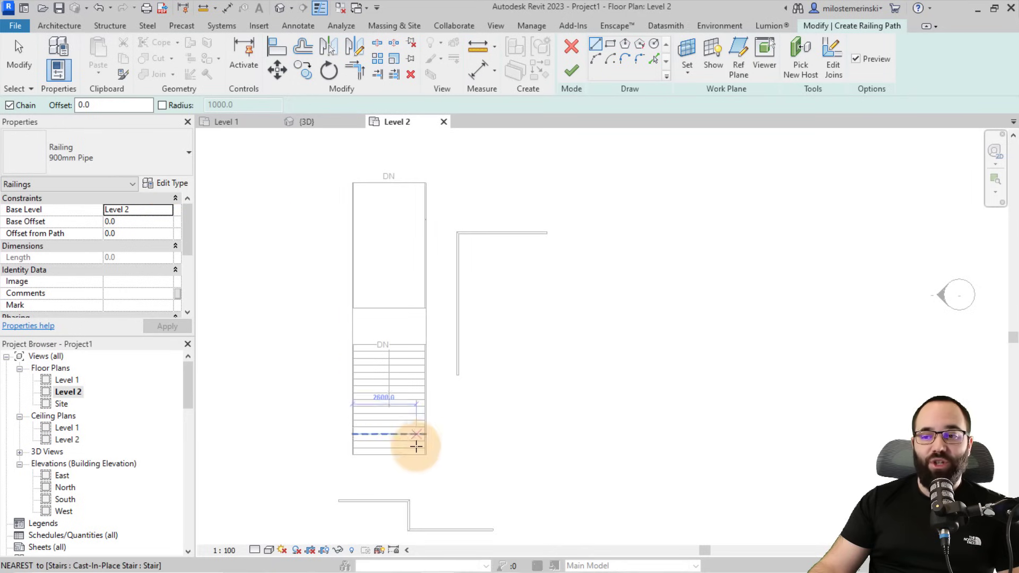
pyautogui.click(396, 455)
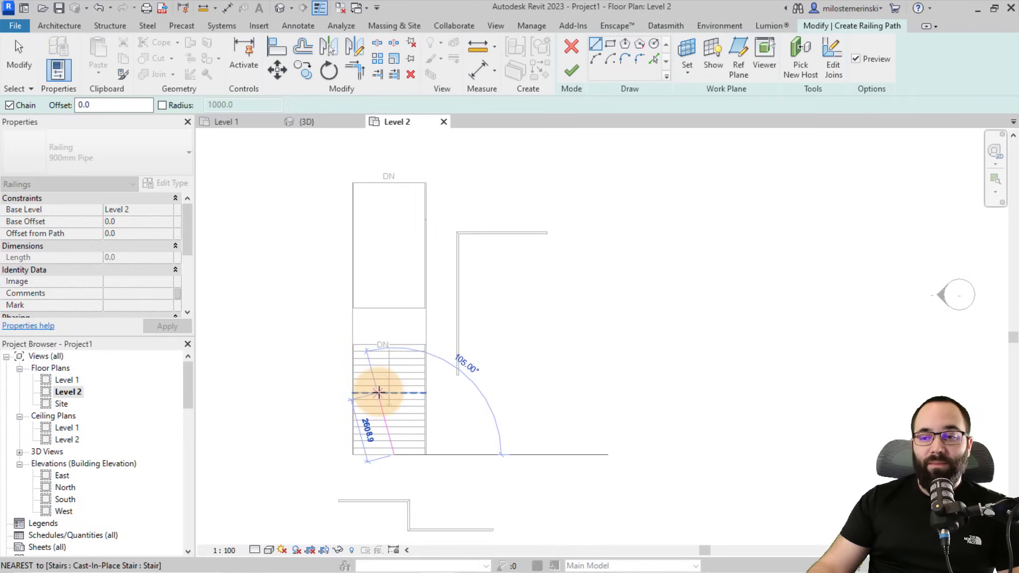
pyautogui.click(377, 393)
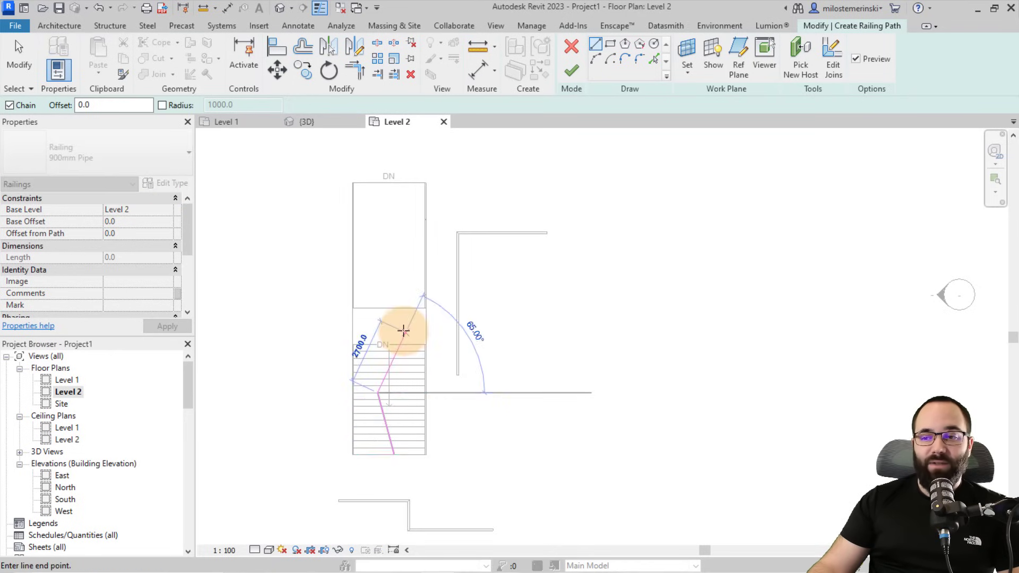
pyautogui.click(406, 331)
pyautogui.click(378, 251)
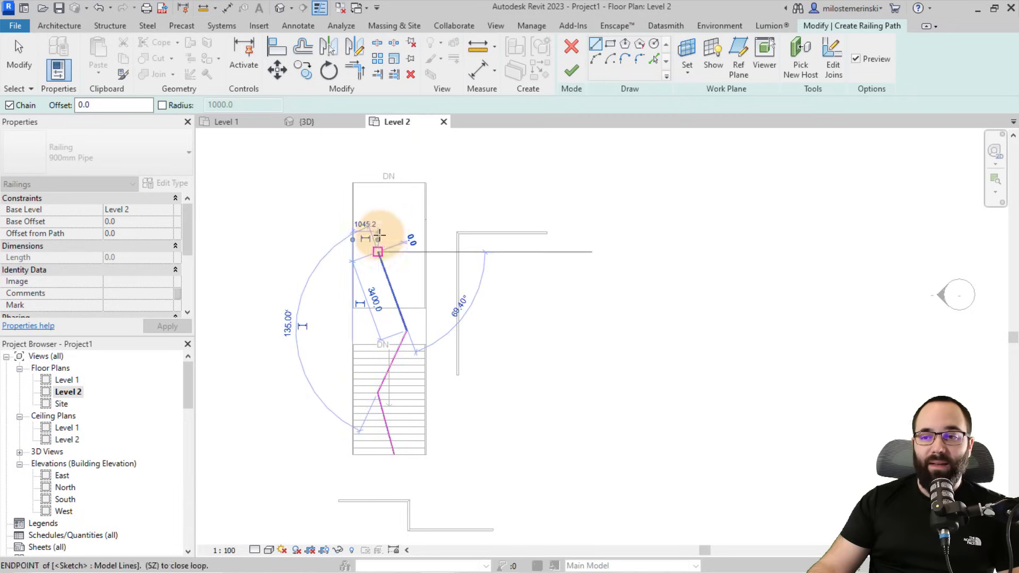
pyautogui.click(397, 199)
pyautogui.press('Escape')
pyautogui.press('Escape')
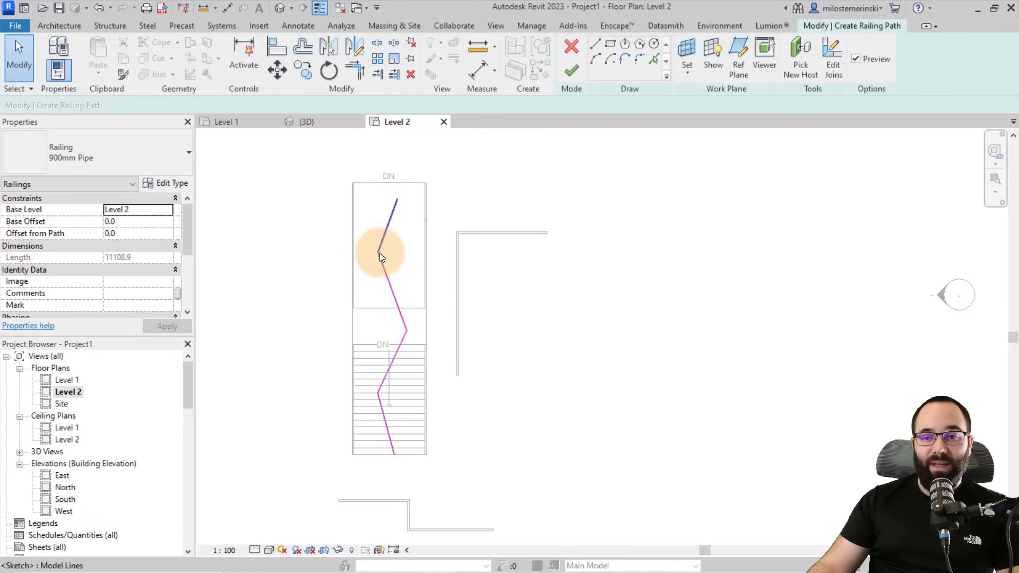
# Set the zigzag railing's base level to Level 1 and finish its path sketch
pyautogui.click(163, 212)
pyautogui.click(169, 212)
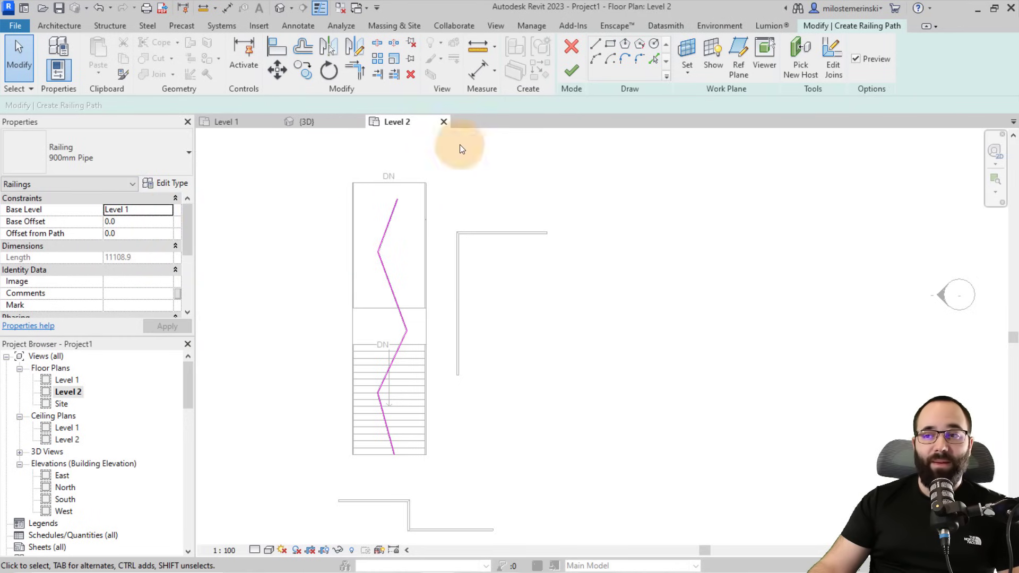
pyautogui.click(571, 72)
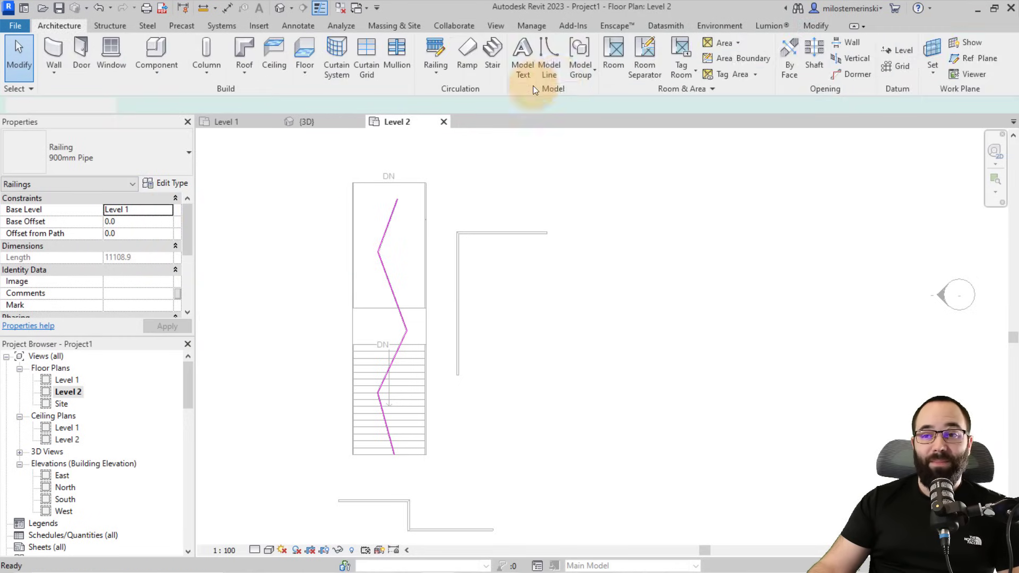
# Inspect the zigzag railing in the 3D view and pick the stair as its new host
pyautogui.click(313, 122)
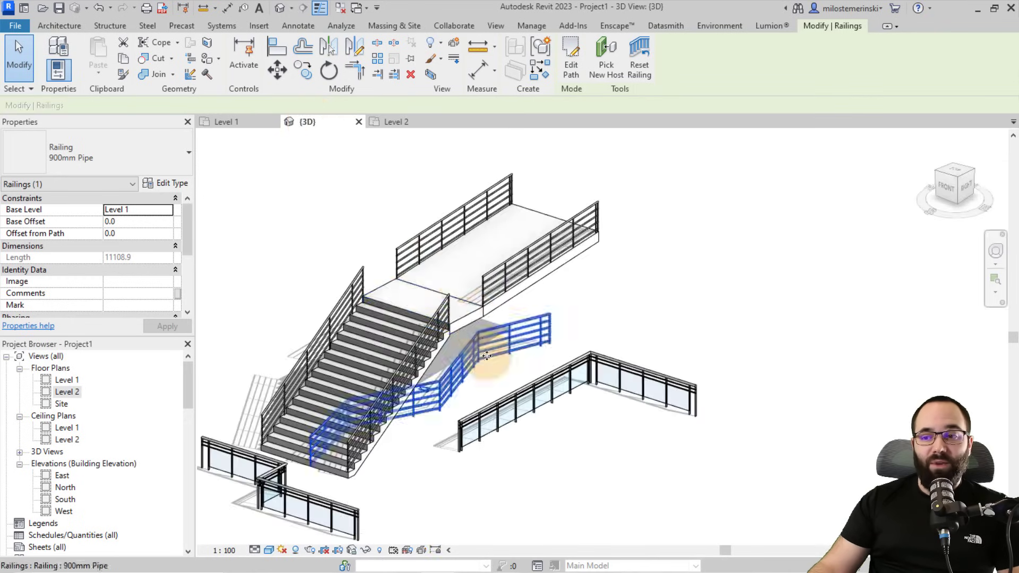
pyautogui.moveTo(465, 378)
pyautogui.keyDown('shift'); pyautogui.mouseDown(button='middle')
pyautogui.moveTo(370, 359)
pyautogui.moveTo(446, 371)
pyautogui.mouseUp(button='middle'); pyautogui.keyUp('shift')
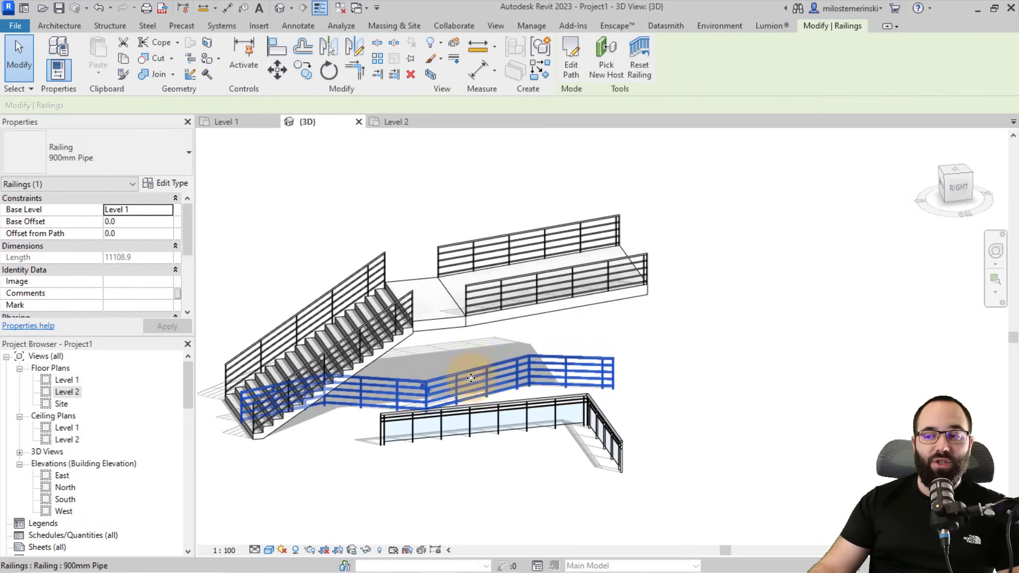
pyautogui.keyDown('shift'); pyautogui.moveTo(461, 364); pyautogui.dragTo(401, 325, button='middle'); pyautogui.keyUp('shift')
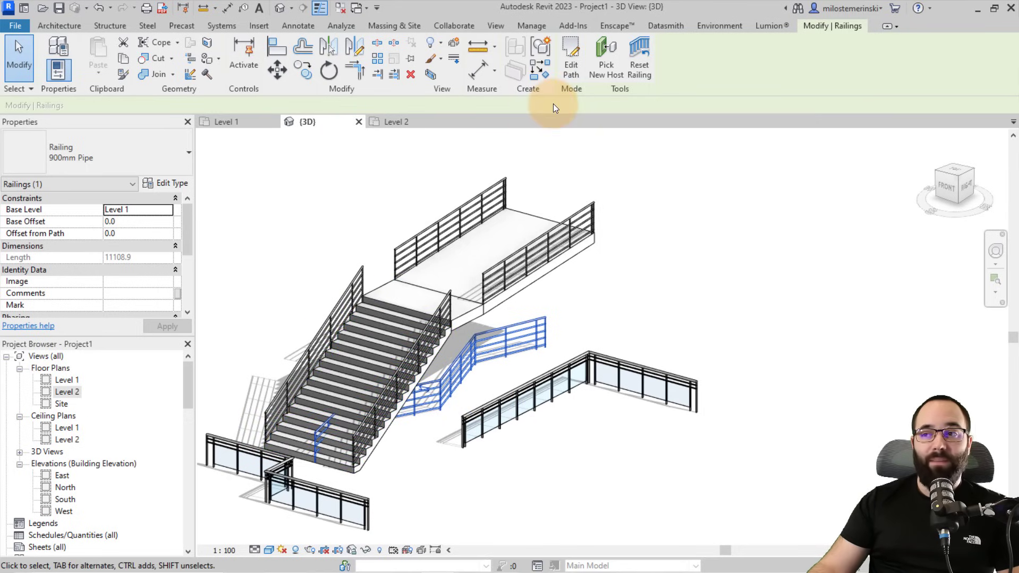
pyautogui.click(602, 78)
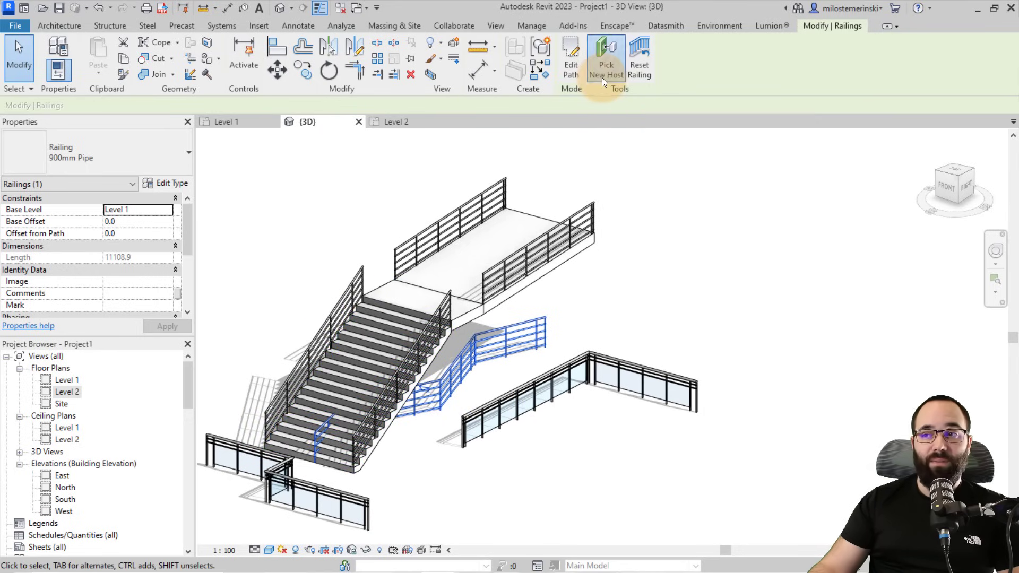
pyautogui.click(415, 325)
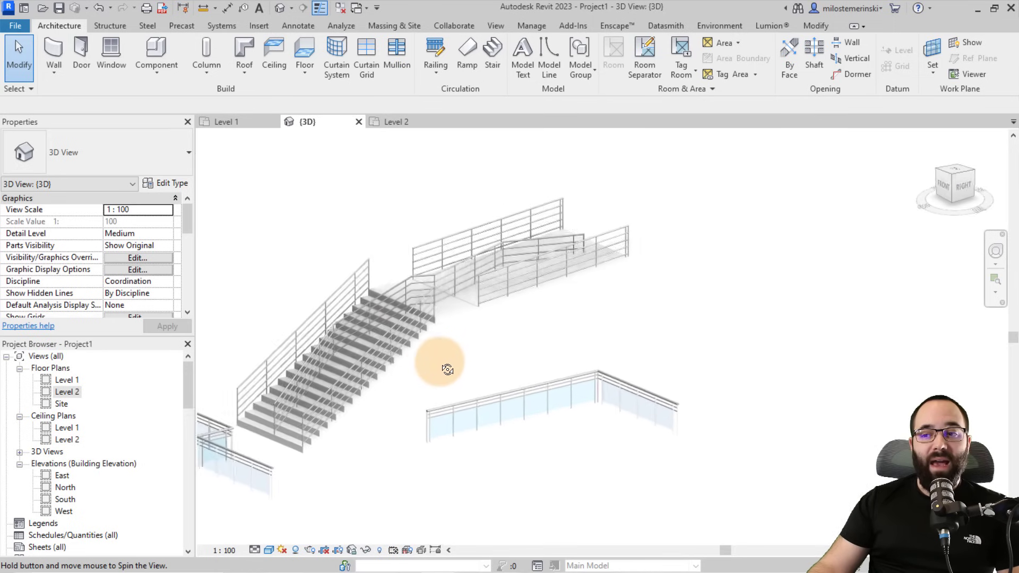
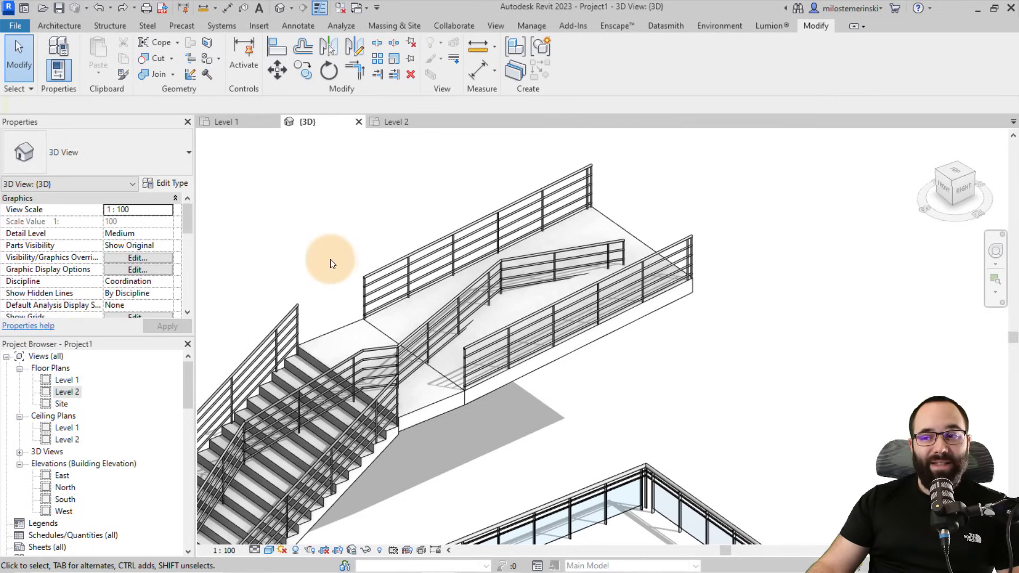
# In the Level 2 plan, split the zigzag railing where the stair landing meets the ramp
pyautogui.click(402, 126)
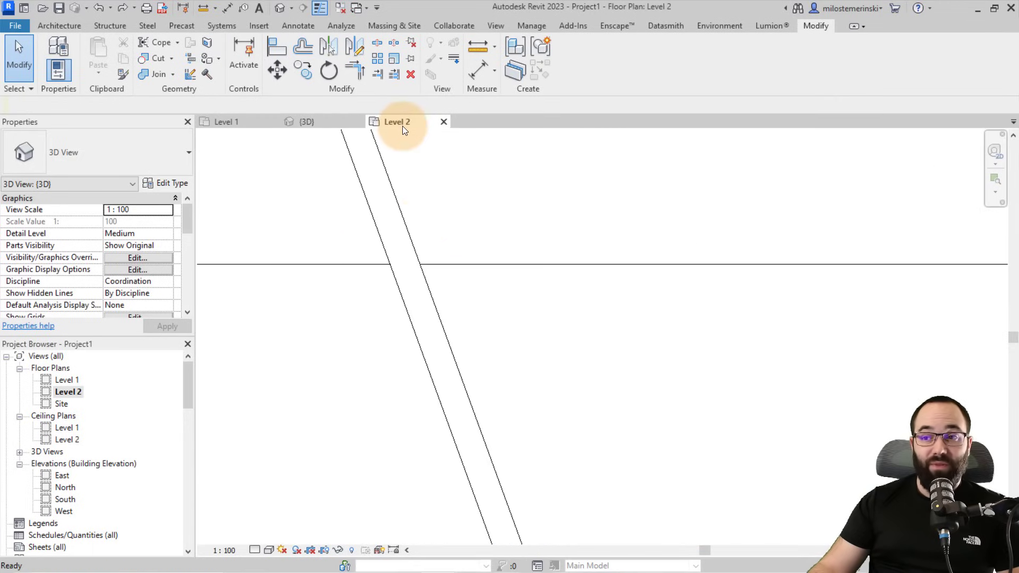
pyautogui.scroll(-3, 406, 367)
pyautogui.scroll(-3, 416, 343)
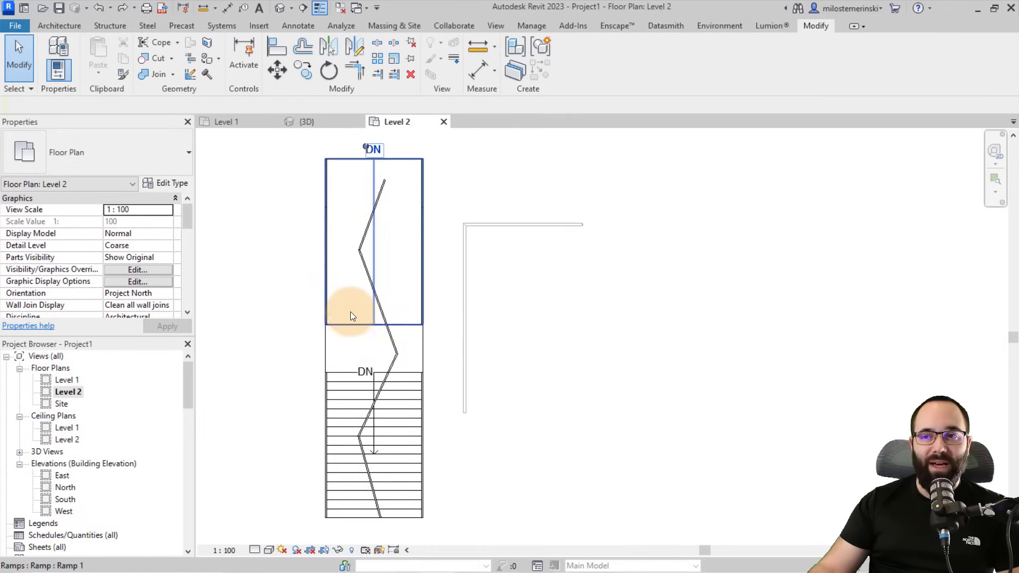
pyautogui.click(373, 45)
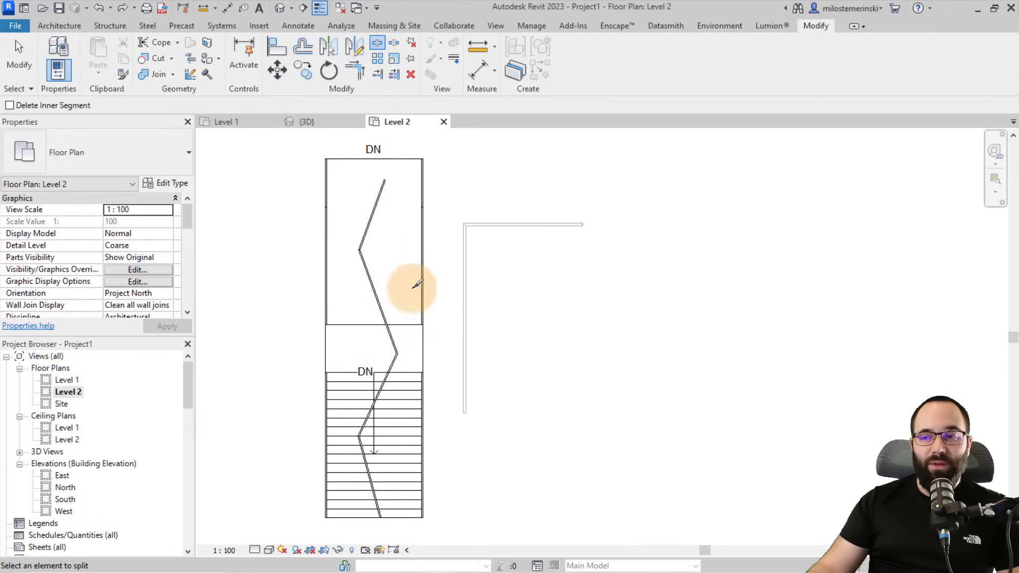
pyautogui.scroll(3, 406, 292)
pyautogui.scroll(4, 366, 349)
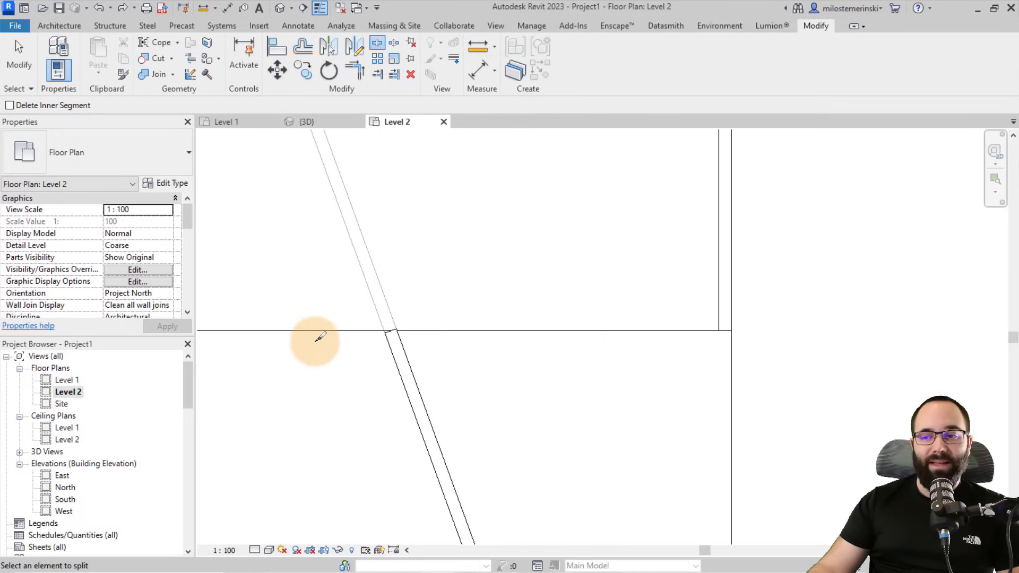
pyautogui.scroll(-2, 412, 284)
# In the 3D view, select the split-off railing piece below the ramp and pick the ramp as its new host
pyautogui.click(315, 126)
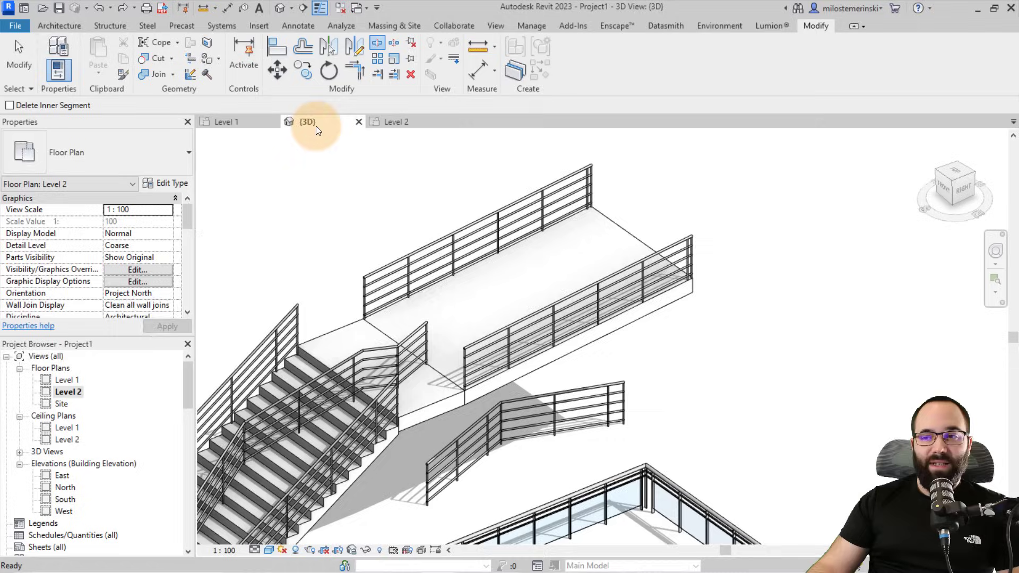
pyautogui.scroll(-2, 422, 405)
pyautogui.keyDown('shift'); pyautogui.moveTo(421, 405); pyautogui.dragTo(403, 416, button='middle'); pyautogui.keyUp('shift')
pyautogui.click(415, 425)
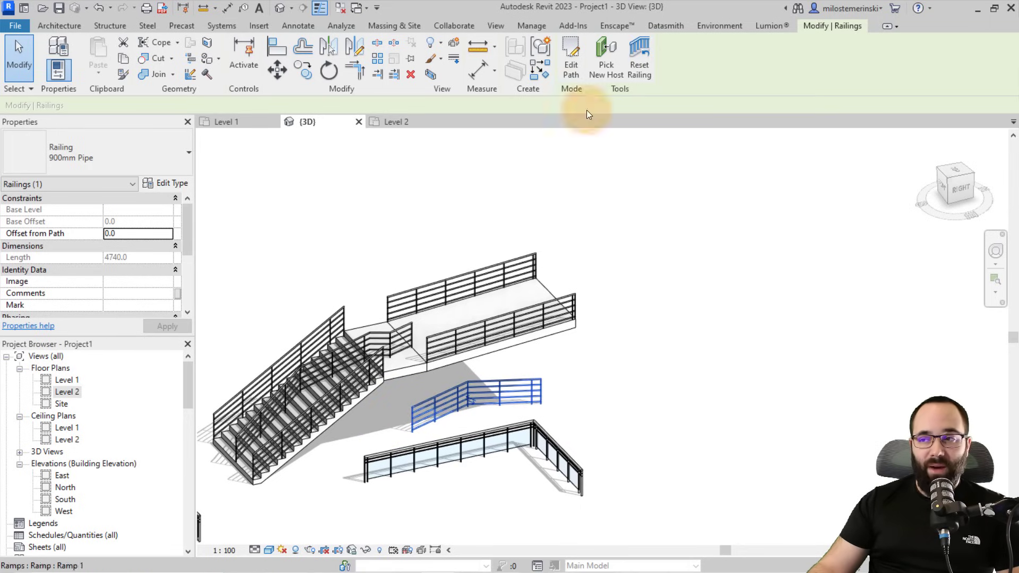
pyautogui.click(603, 68)
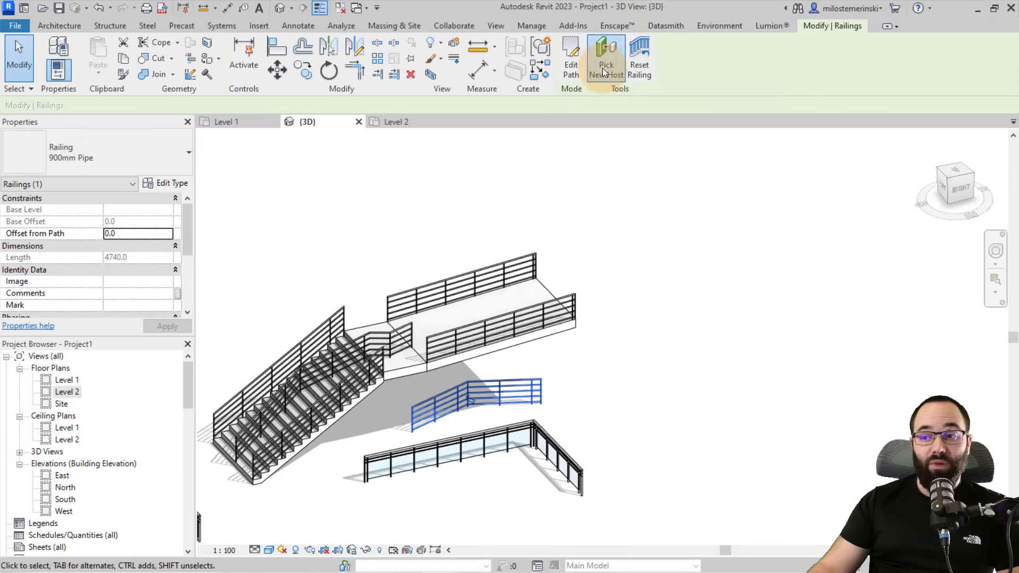
pyautogui.click(539, 290)
pyautogui.click(486, 397)
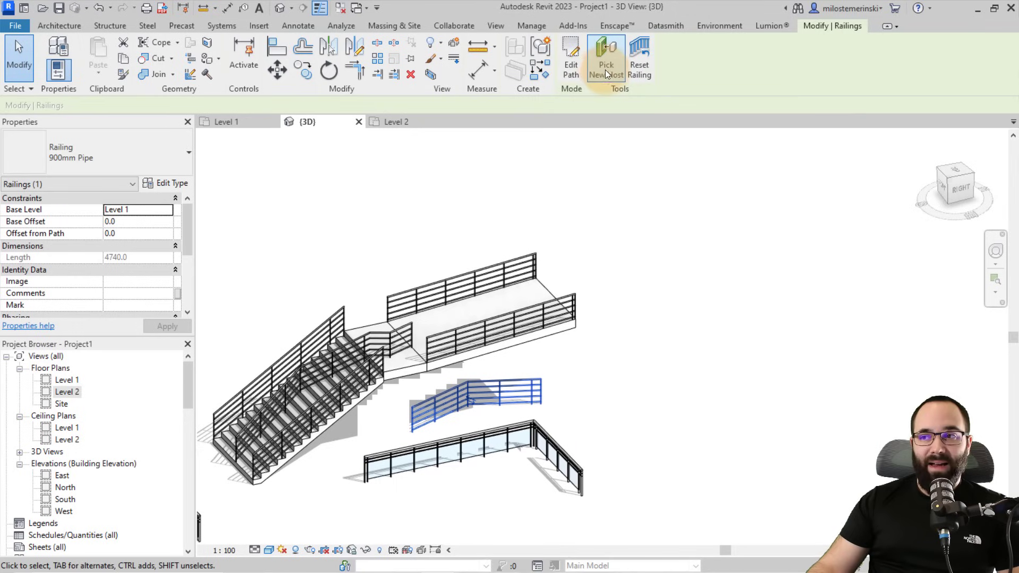
pyautogui.click(605, 70)
pyautogui.click(543, 289)
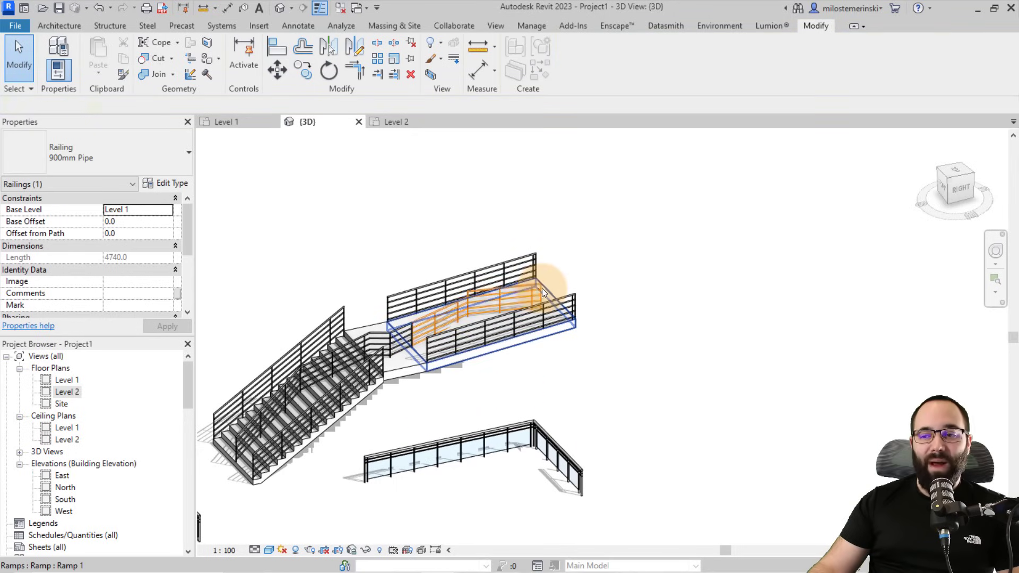
# Examine in the 3D view how the railing piece hosted on the ramp meets the railing on the stair landing
pyautogui.keyDown('shift'); pyautogui.moveTo(339, 262); pyautogui.dragTo(314, 240, button='middle'); pyautogui.keyUp('shift')
pyautogui.scroll(5, 490, 354)
pyautogui.keyDown('shift'); pyautogui.moveTo(401, 381); pyautogui.dragTo(387, 406, button='middle'); pyautogui.keyUp('shift')
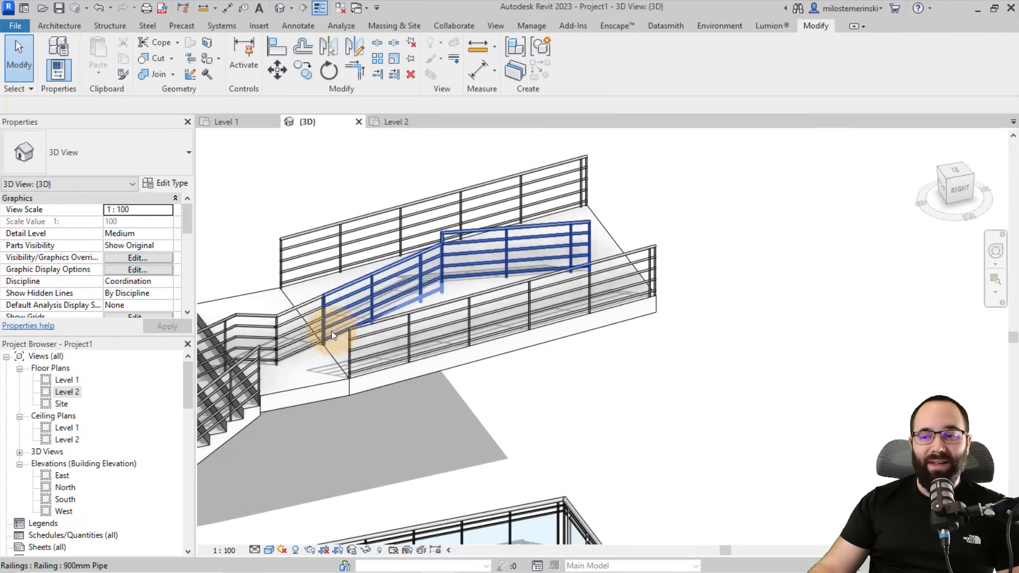
pyautogui.scroll(-2, 302, 353)
pyautogui.scroll(3, 286, 351)
pyautogui.scroll(1, 318, 319)
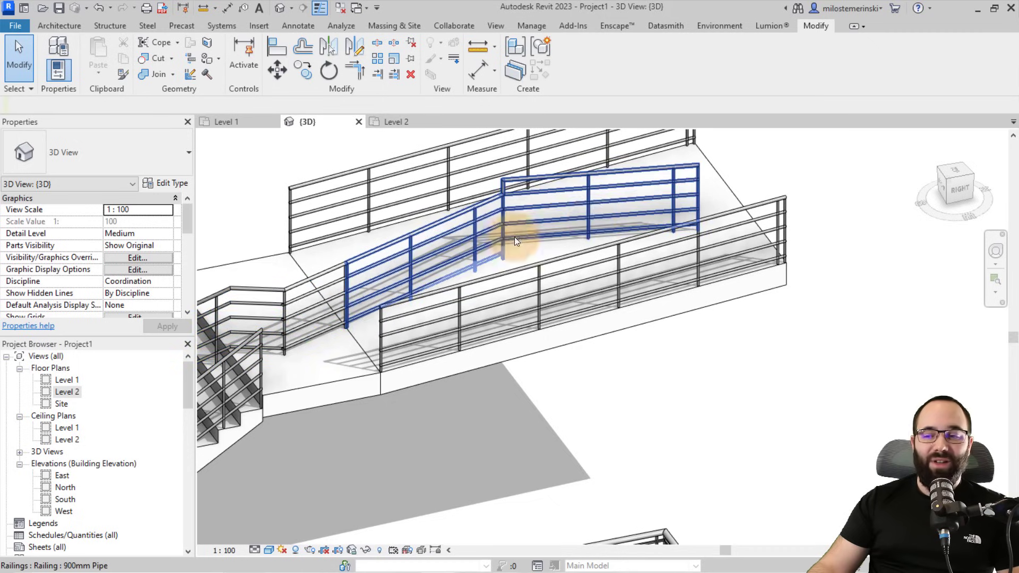
pyautogui.keyDown('shift'); pyautogui.moveTo(519, 355); pyautogui.dragTo(425, 324, button='middle'); pyautogui.keyUp('shift')
pyautogui.scroll(3, 354, 267)
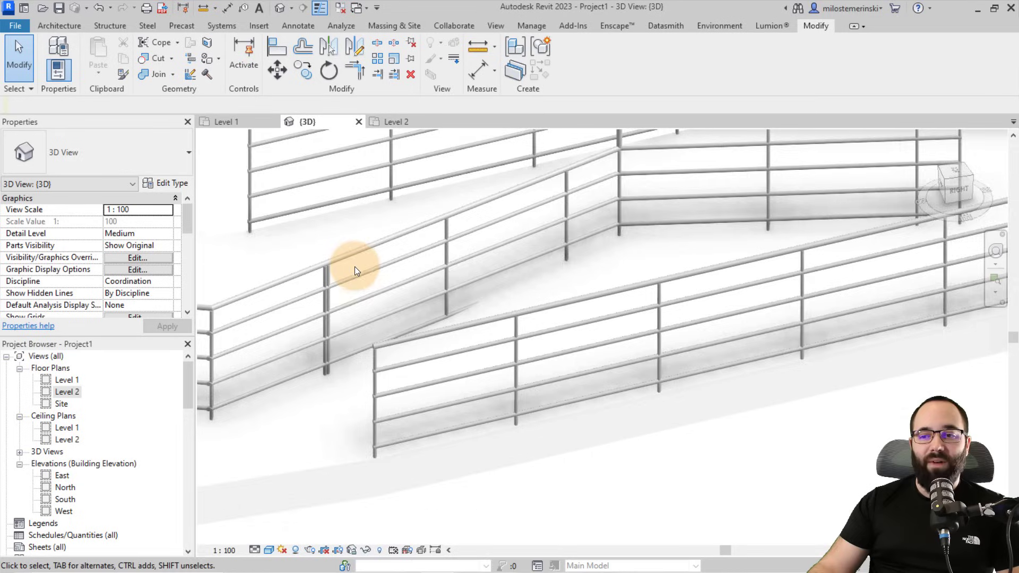
pyautogui.keyDown('shift'); pyautogui.moveTo(355, 267); pyautogui.dragTo(293, 413, button='middle'); pyautogui.keyUp('shift')
# Edit the ramp railing's path, pull its landing-side endpoint back in the Level 1 plan to a 2425 mm segment, and finish the sketch
pyautogui.click(289, 413)
pyautogui.scroll(4, 287, 416)
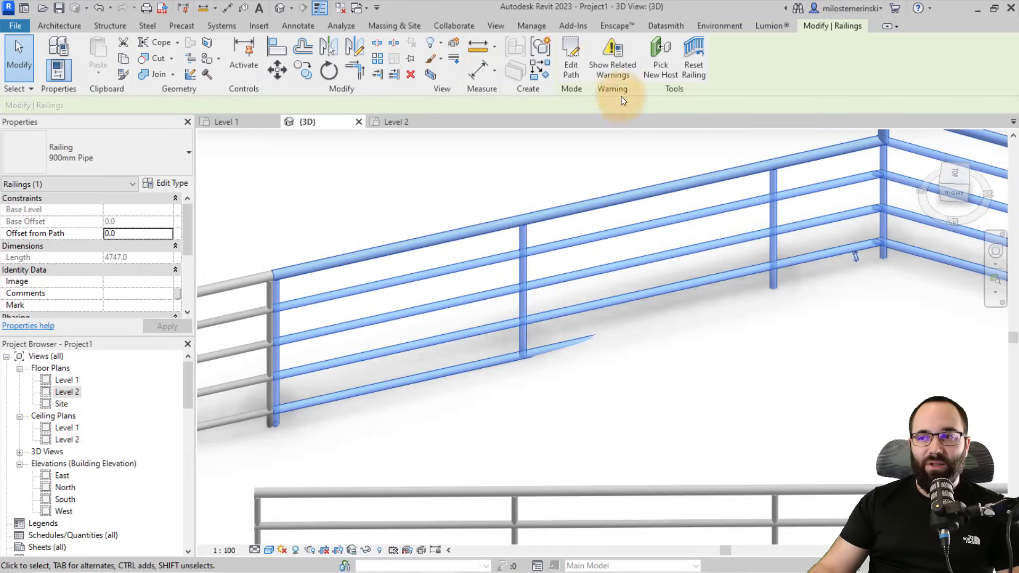
pyautogui.click(567, 70)
pyautogui.scroll(4, 271, 424)
pyautogui.scroll(-6, 274, 416)
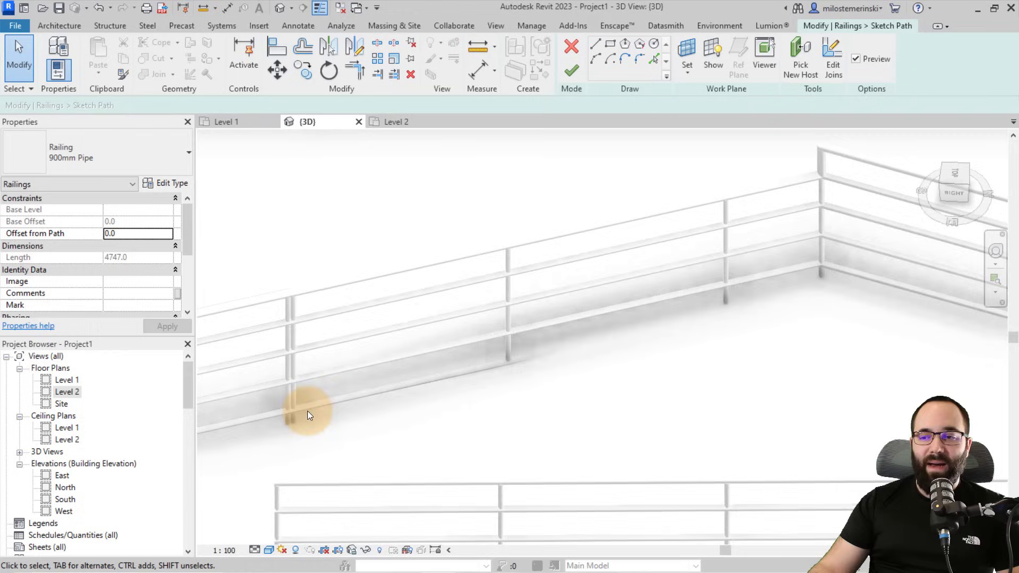
pyautogui.moveTo(341, 391)
pyautogui.keyDown('shift'); pyautogui.mouseDown(button='middle')
pyautogui.moveTo(364, 141)
pyautogui.moveTo(375, 373)
pyautogui.mouseUp(button='middle'); pyautogui.keyUp('shift')
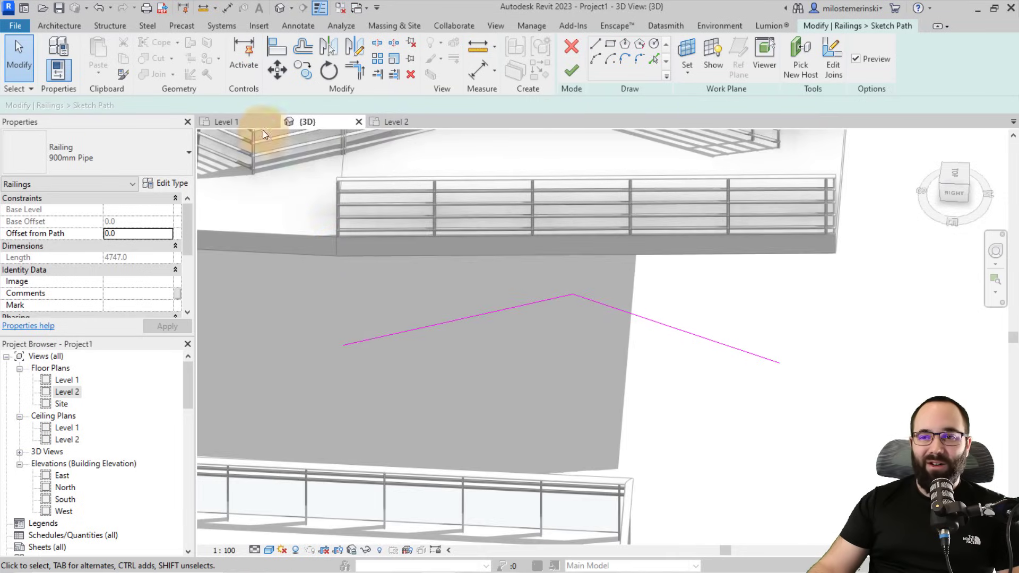
pyautogui.click(237, 122)
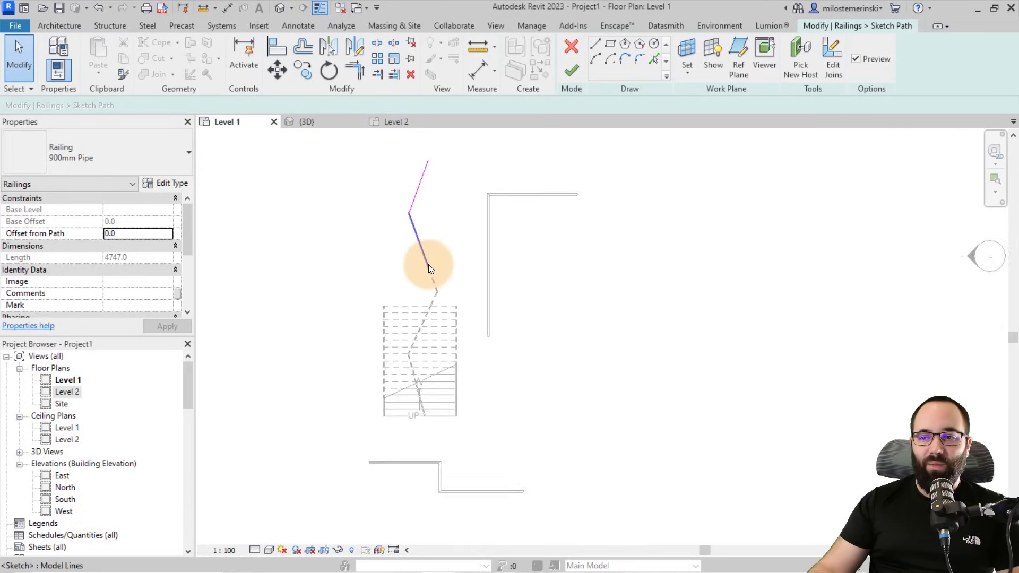
pyautogui.scroll(5, 428, 264)
pyautogui.click(405, 271)
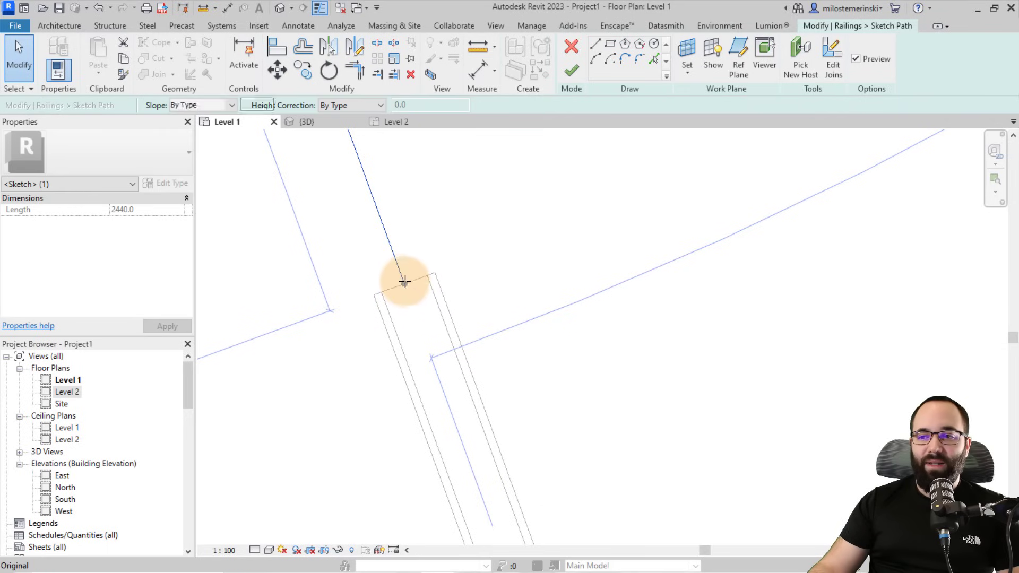
pyautogui.moveTo(404, 281); pyautogui.dragTo(393, 263)
pyautogui.click(337, 121)
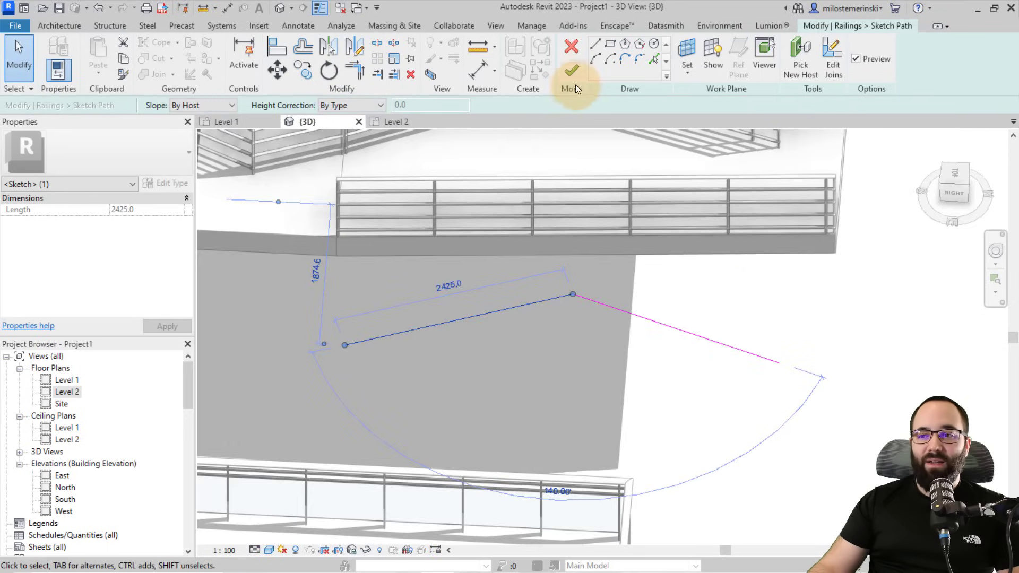
pyautogui.click(572, 74)
# Inspect the ramp railing with its shortened path and the neighbouring stair railings from several angles in 3D
pyautogui.scroll(-5, 353, 333)
pyautogui.moveTo(352, 333)
pyautogui.keyDown('shift'); pyautogui.mouseDown(button='middle')
pyautogui.moveTo(408, 306)
pyautogui.moveTo(409, 250)
pyautogui.mouseUp(button='middle'); pyautogui.keyUp('shift')
pyautogui.scroll(3, 421, 268)
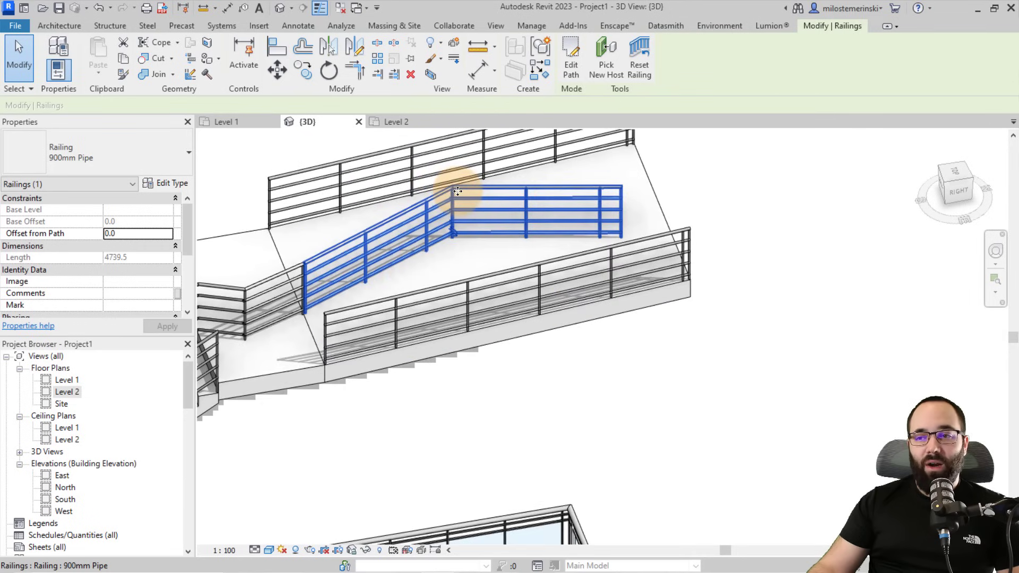
pyautogui.scroll(-4, 443, 330)
pyautogui.keyDown('shift'); pyautogui.moveTo(443, 330); pyautogui.dragTo(465, 311, button='middle'); pyautogui.keyUp('shift')
pyautogui.click(448, 348)
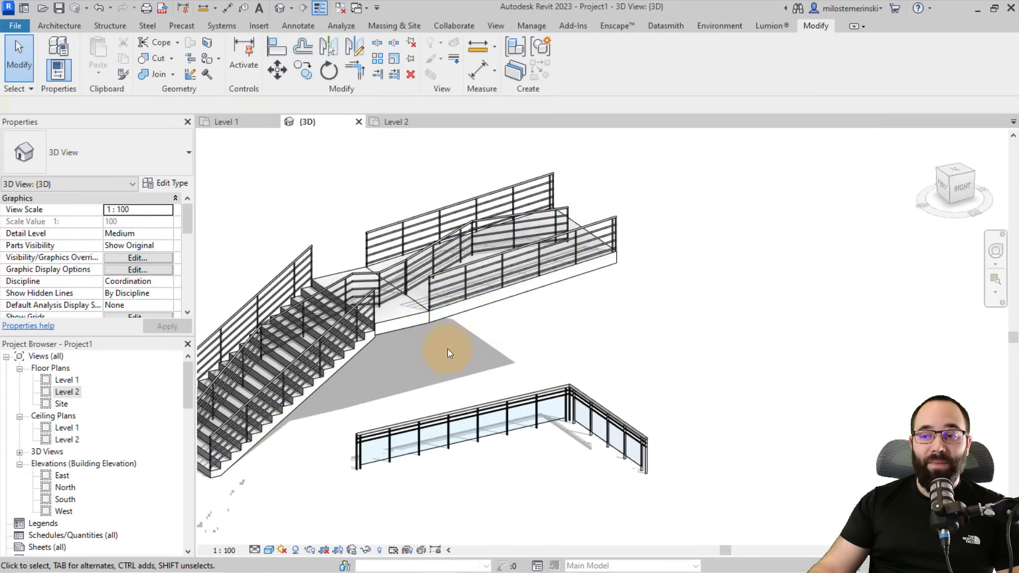
pyautogui.keyDown('shift'); pyautogui.moveTo(447, 349); pyautogui.dragTo(429, 290, button='middle'); pyautogui.keyUp('shift')
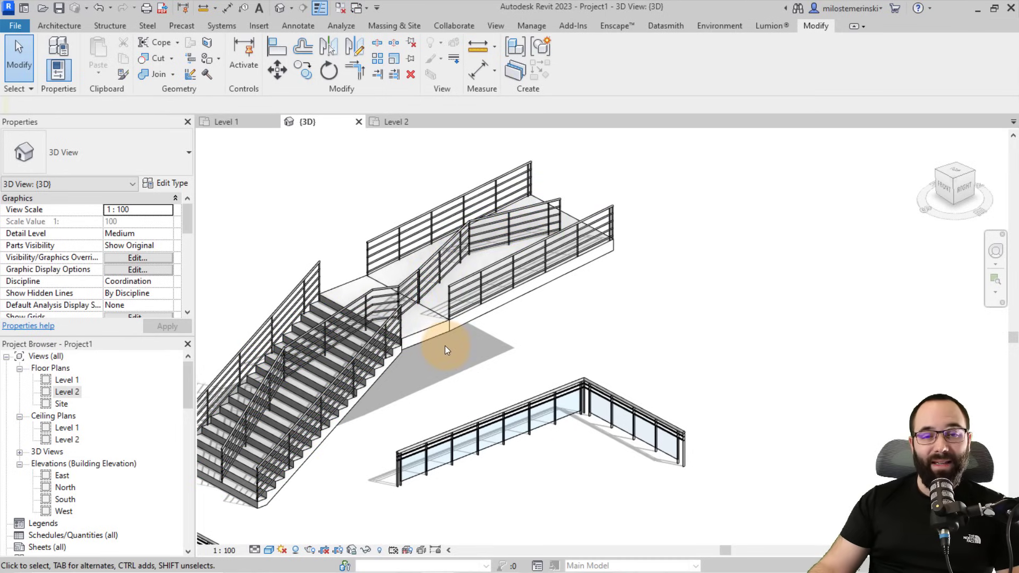
pyautogui.keyDown('shift'); pyautogui.moveTo(445, 346); pyautogui.dragTo(466, 371, button='middle'); pyautogui.keyUp('shift')
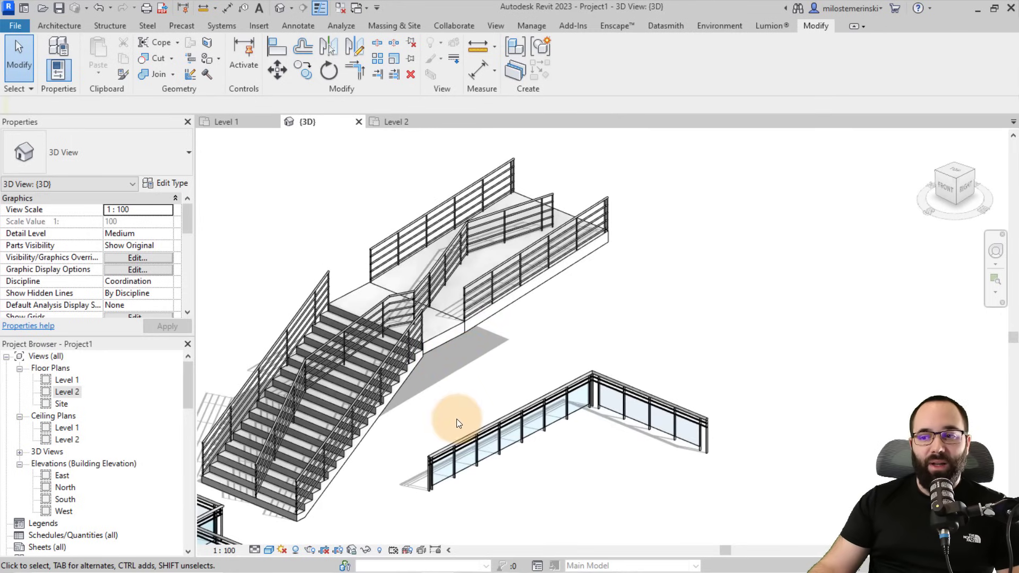
# Split the longer side of the L-shaped glass panel railing near its middle in the 3D view
pyautogui.keyDown('shift'); pyautogui.moveTo(472, 407); pyautogui.dragTo(314, 312, button='middle'); pyautogui.keyUp('shift')
pyautogui.scroll(3, 409, 353)
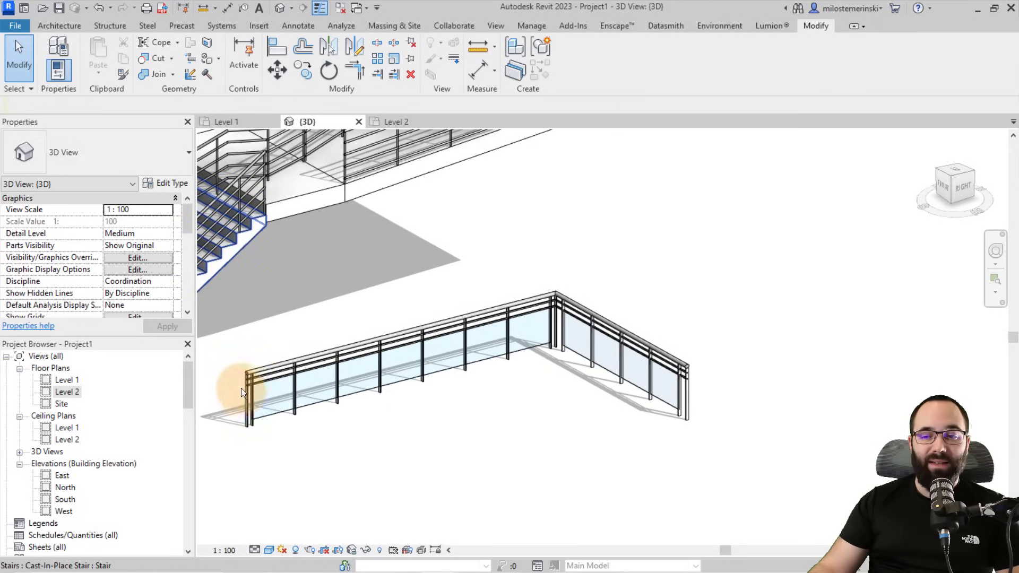
pyautogui.scroll(3, 249, 416)
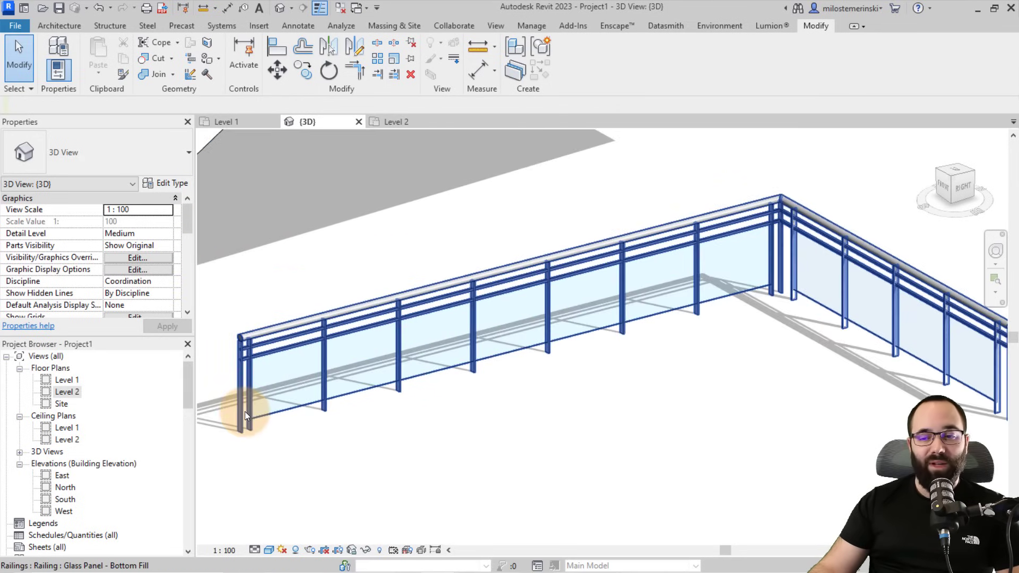
pyautogui.scroll(-2, 244, 412)
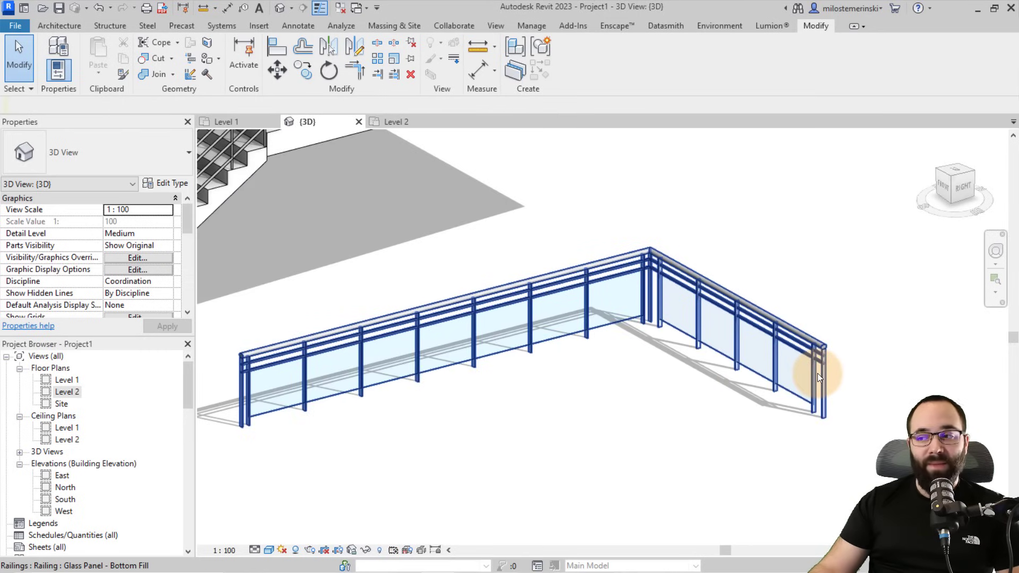
pyautogui.moveTo(751, 352); pyautogui.dragTo(506, 327, button='middle')
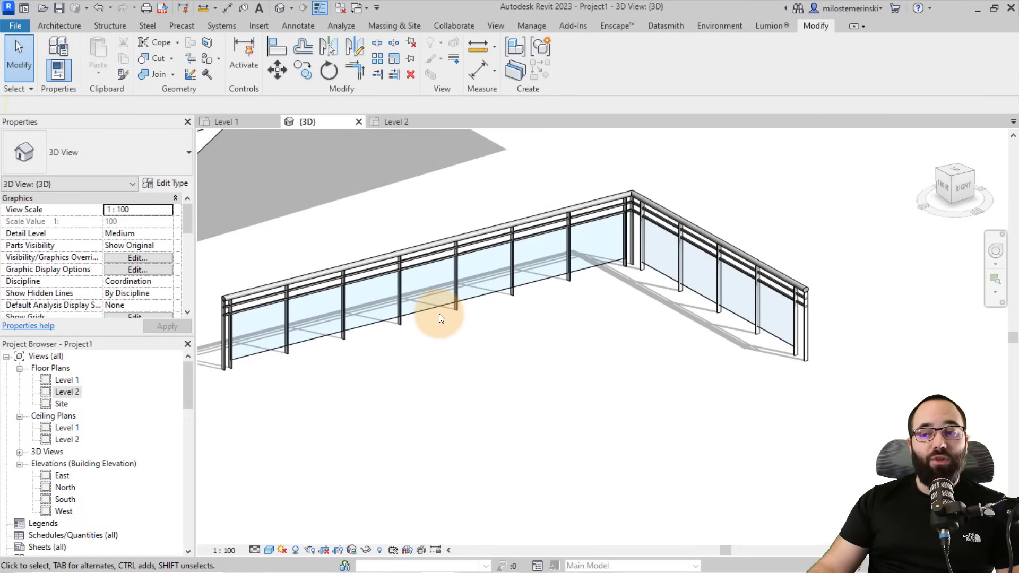
pyautogui.click(374, 48)
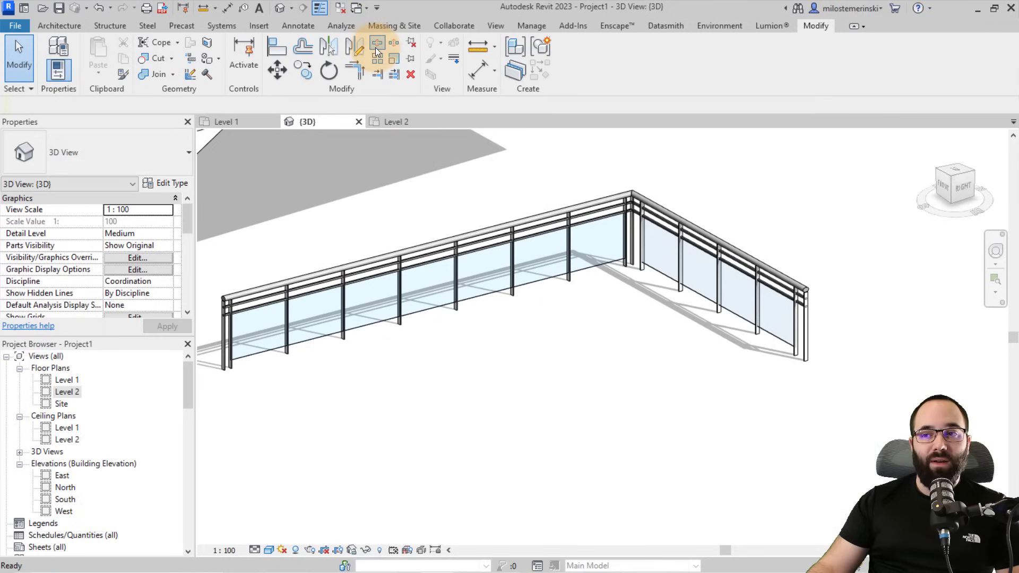
pyautogui.click(425, 245)
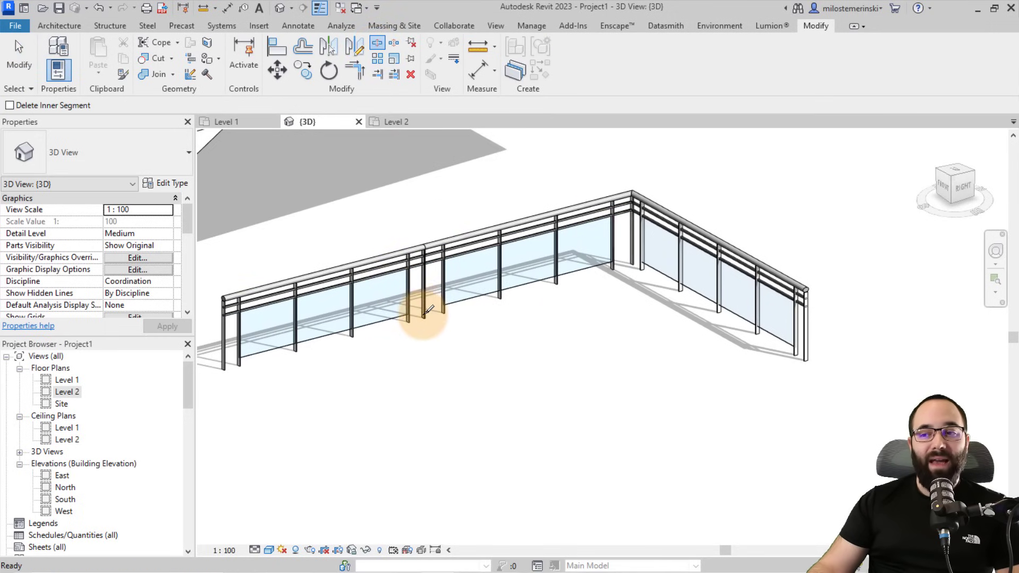
pyautogui.press('Escape')
pyautogui.scroll(-2, 435, 309)
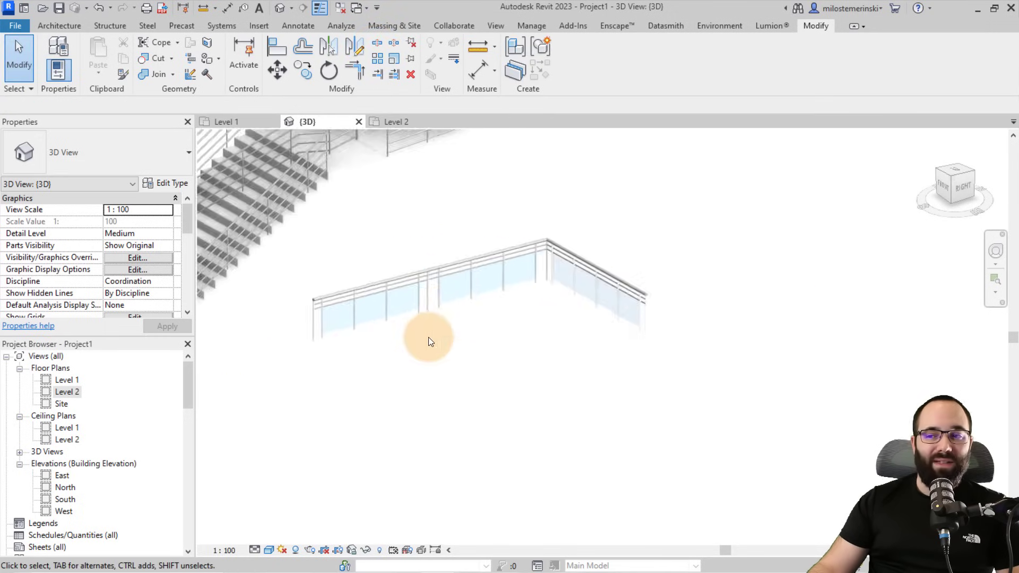
pyautogui.scroll(-2, 460, 348)
pyautogui.keyDown('shift'); pyautogui.moveTo(495, 347); pyautogui.dragTo(495, 376, button='middle'); pyautogui.keyUp('shift')
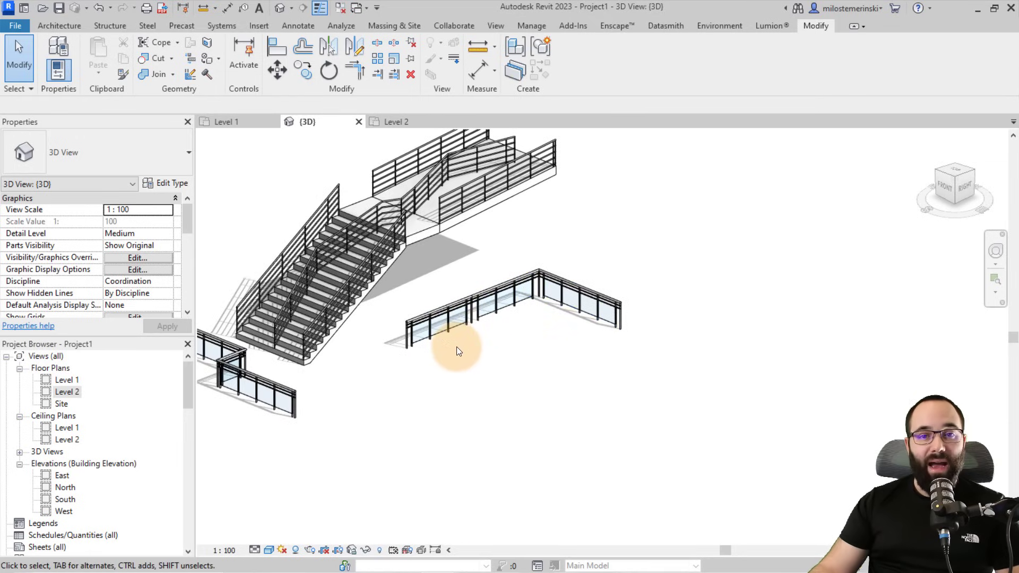
pyautogui.keyDown('shift'); pyautogui.moveTo(455, 346); pyautogui.dragTo(421, 357, button='middle'); pyautogui.keyUp('shift')
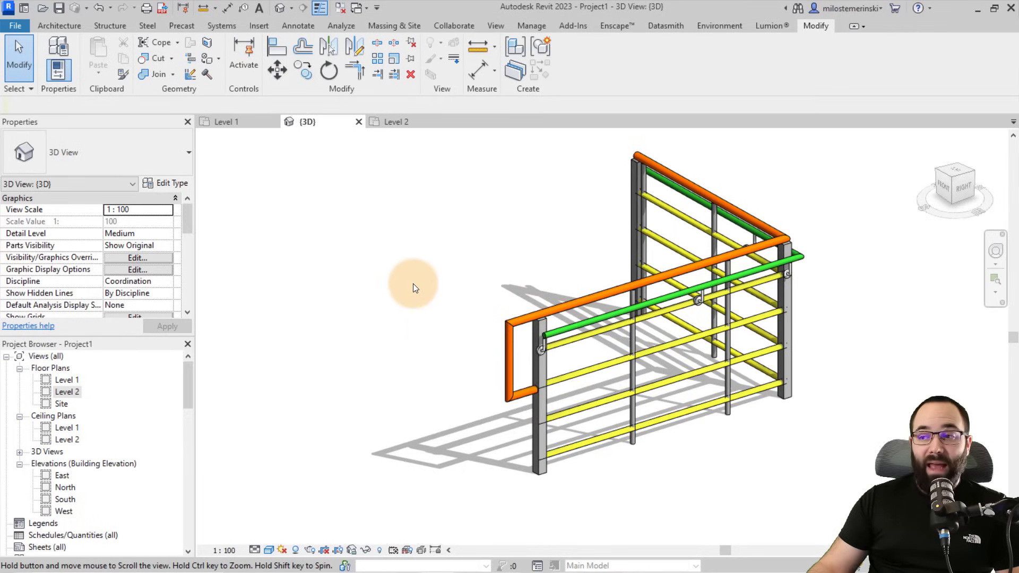
# Open the type properties of the coloured 900mm Pipe 2 railing and review its non-continuous rail structure, cancelling without changes
pyautogui.moveTo(409, 284); pyautogui.dragTo(427, 292, button='middle')
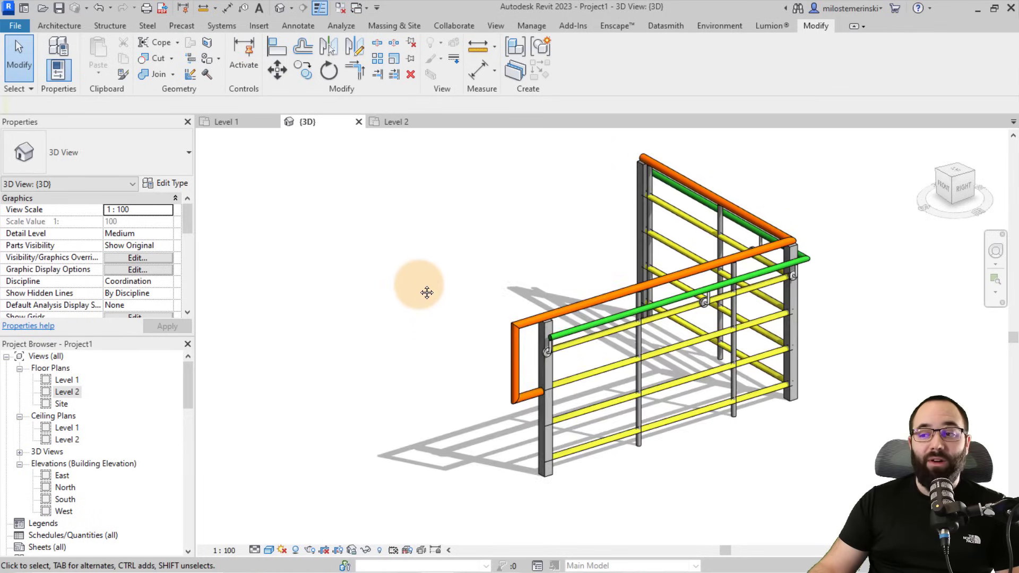
pyautogui.click(544, 433)
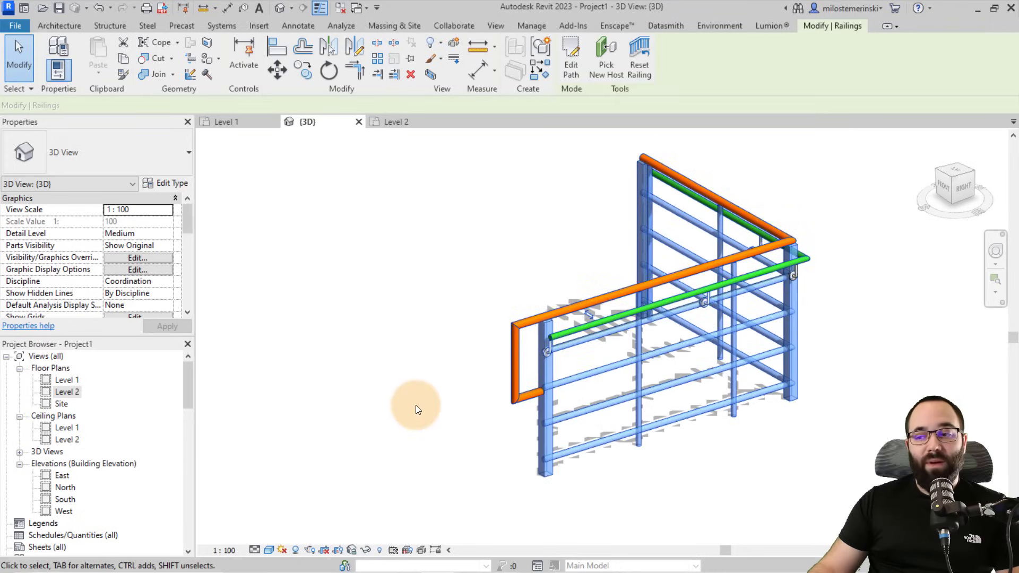
pyautogui.click(167, 184)
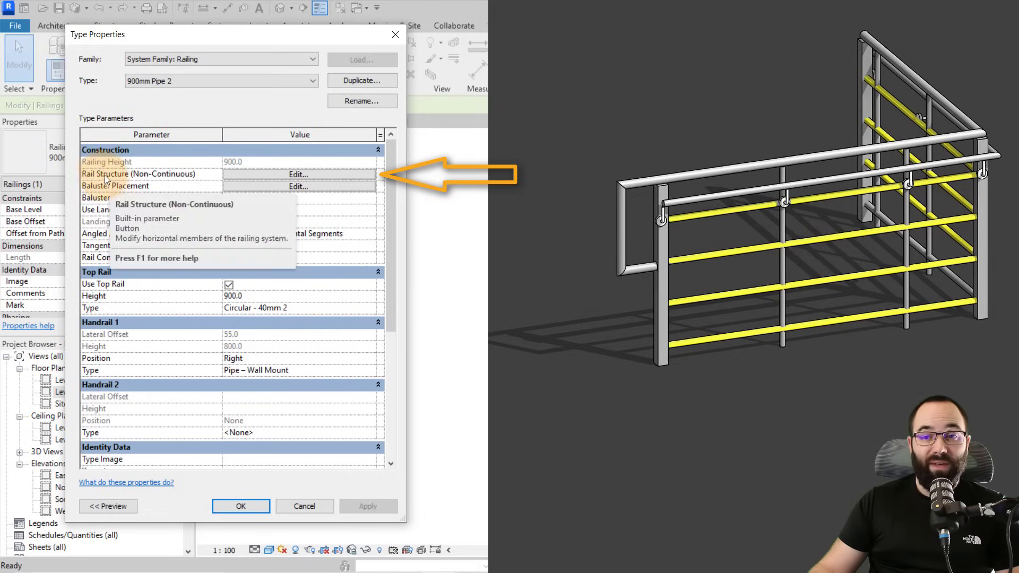
pyautogui.click(241, 178)
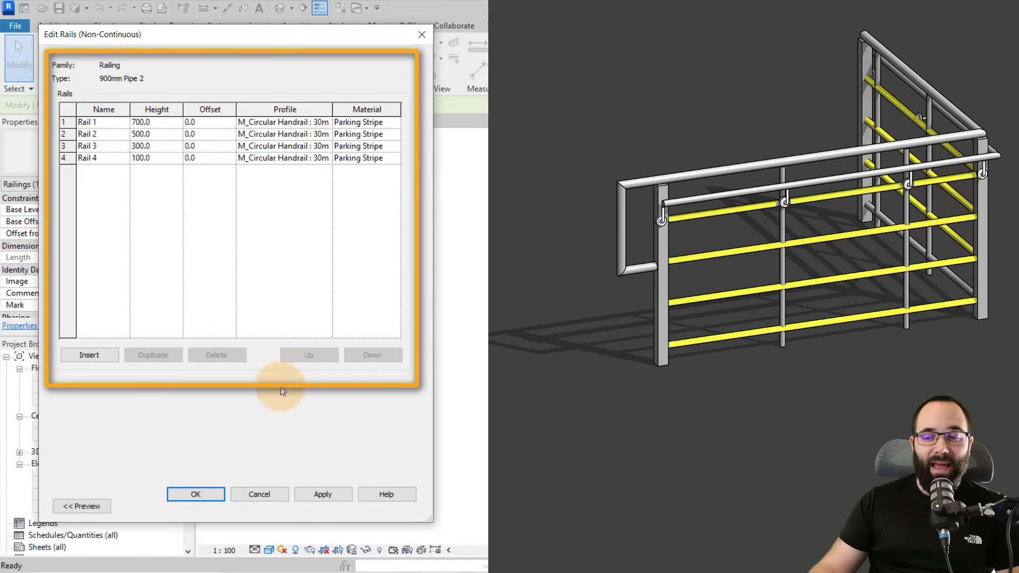
pyautogui.click(258, 495)
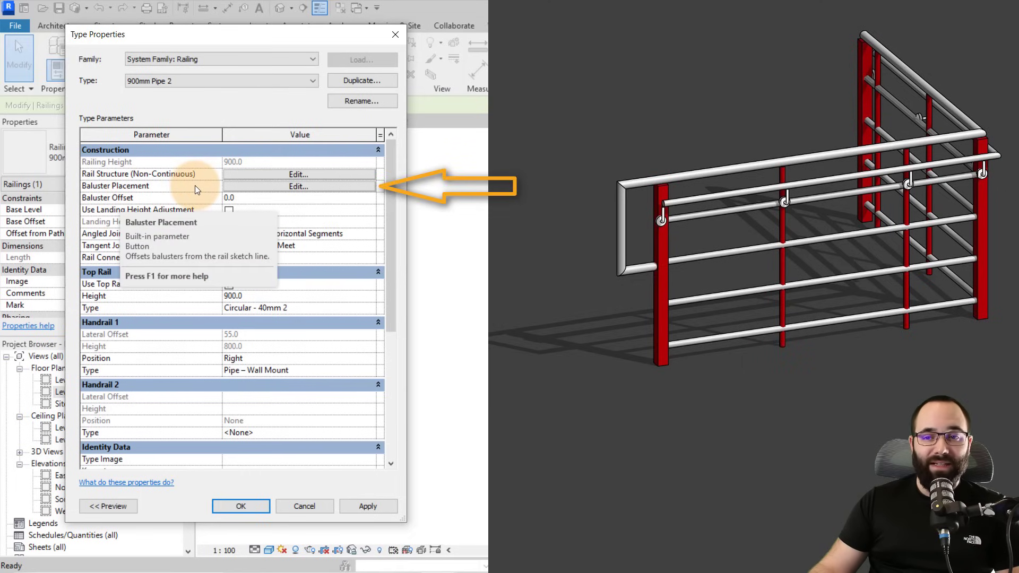
# Review the 900mm Pipe 2 type's baluster placement patterns and posts without changes, and check its Handrail 1 type setting
pyautogui.click(268, 186)
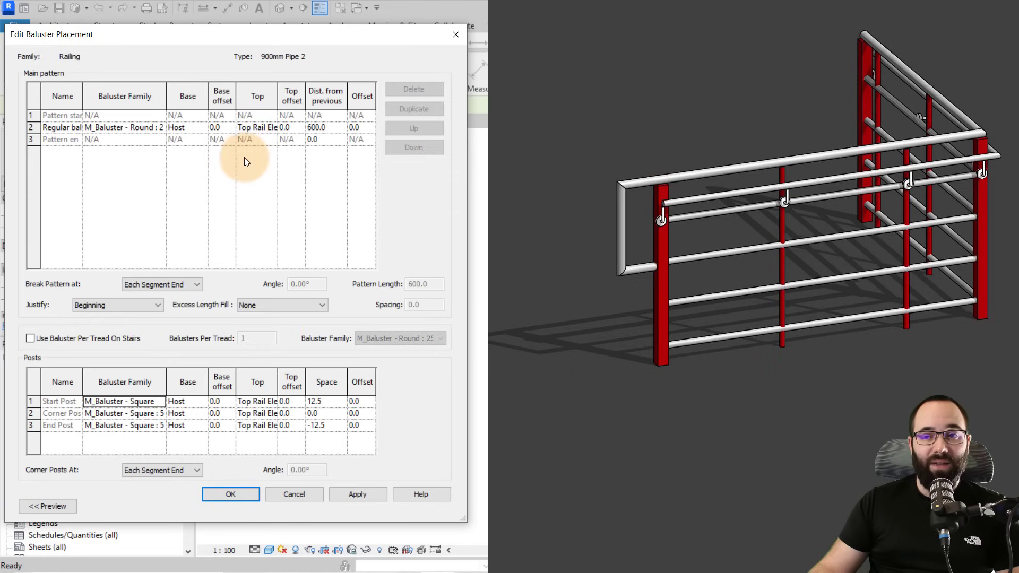
pyautogui.moveTo(120, 39); pyautogui.dragTo(131, 39)
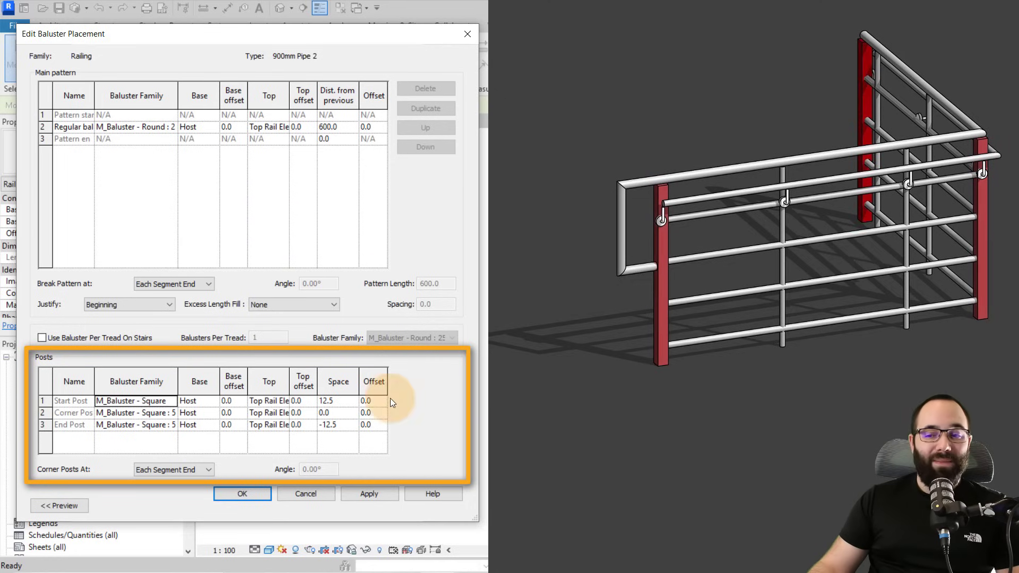
pyautogui.click(310, 494)
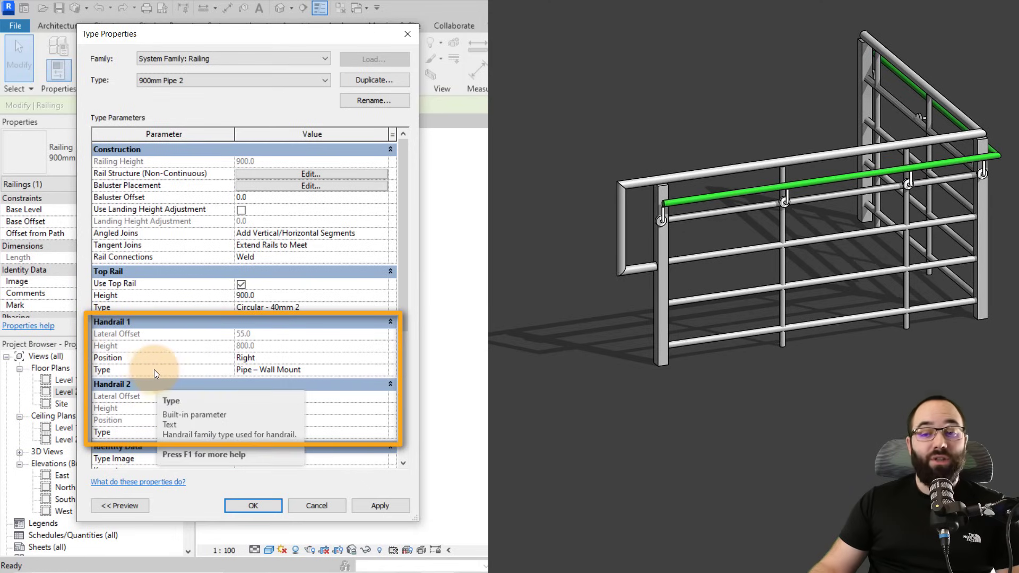
pyautogui.click(377, 369)
pyautogui.click(382, 371)
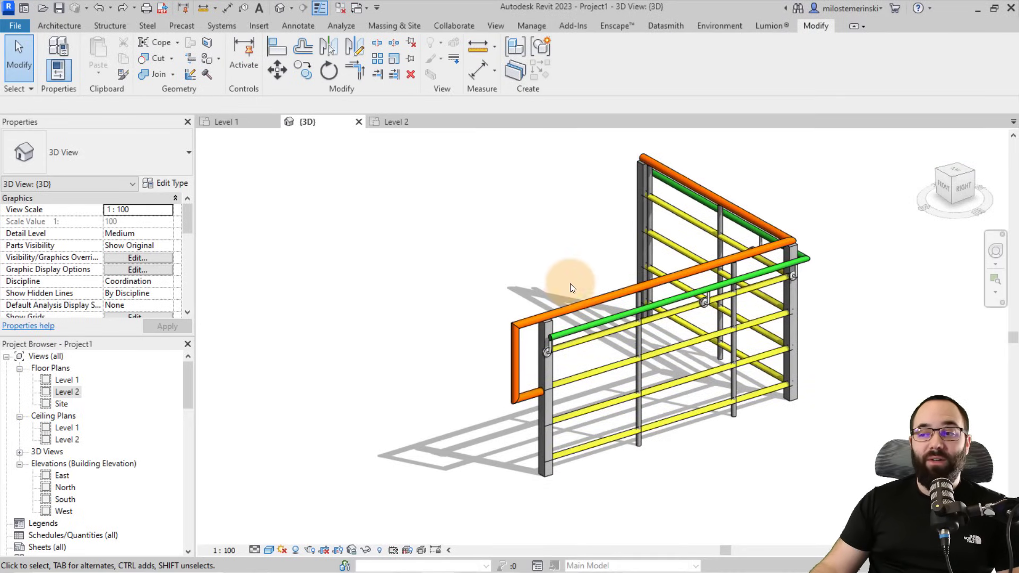
# Start a new railing beside the coloured railing in the 3D view, using the 900mm Pipe type
pyautogui.moveTo(570, 283); pyautogui.dragTo(443, 273, button='middle')
pyautogui.scroll(-3, 538, 261)
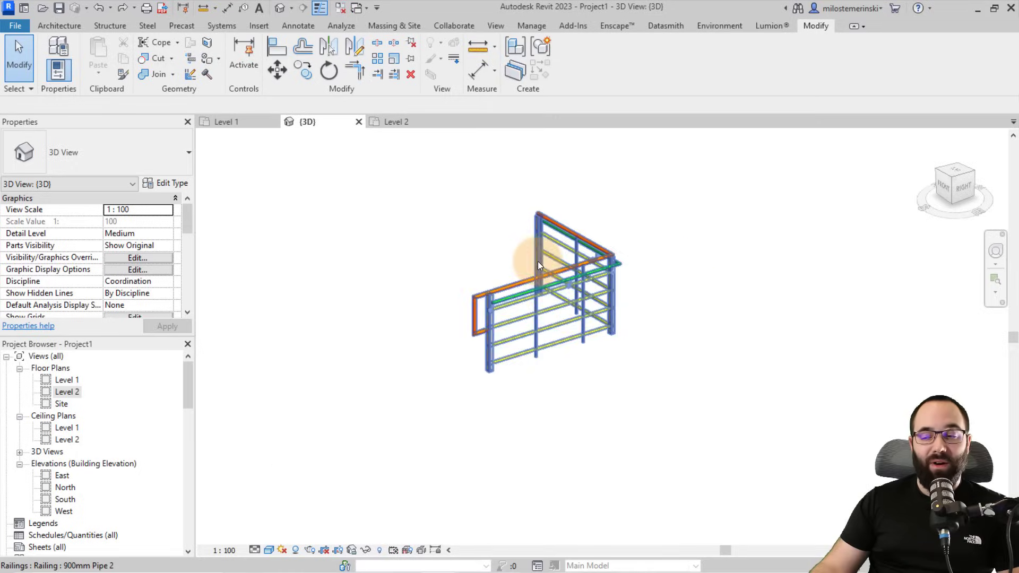
pyautogui.moveTo(428, 376); pyautogui.dragTo(519, 360, button='middle')
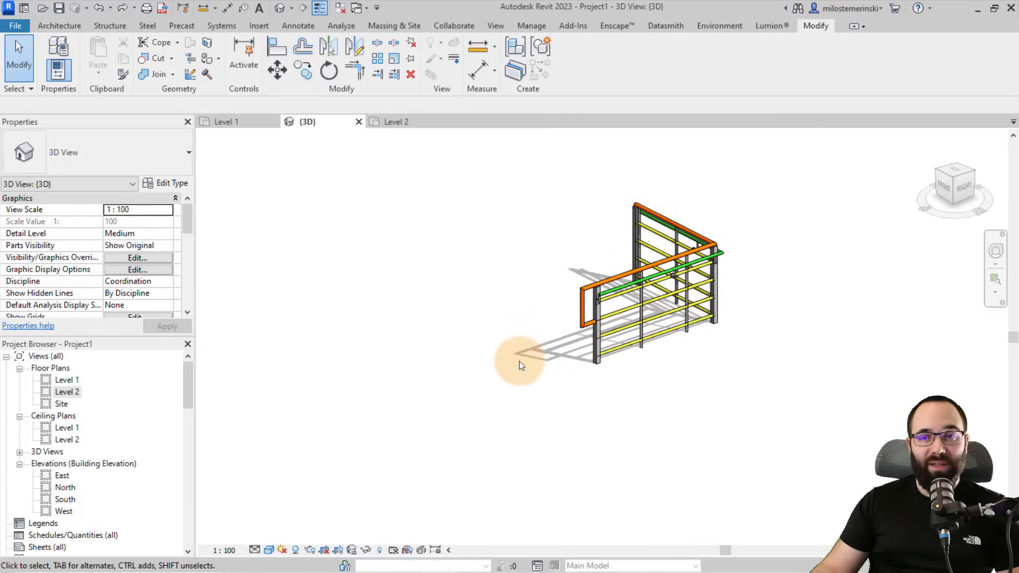
pyautogui.click(60, 26)
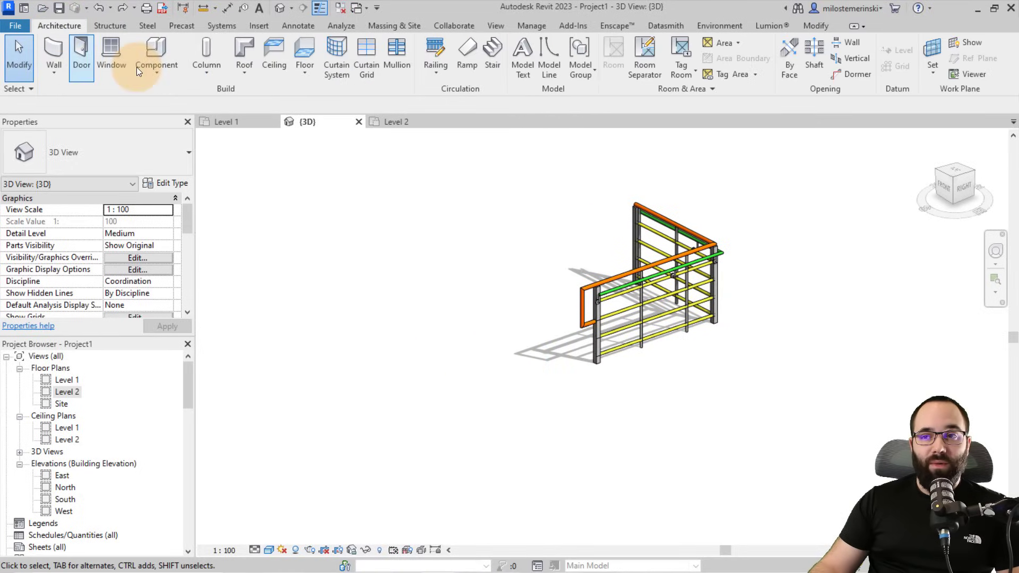
pyautogui.click(430, 49)
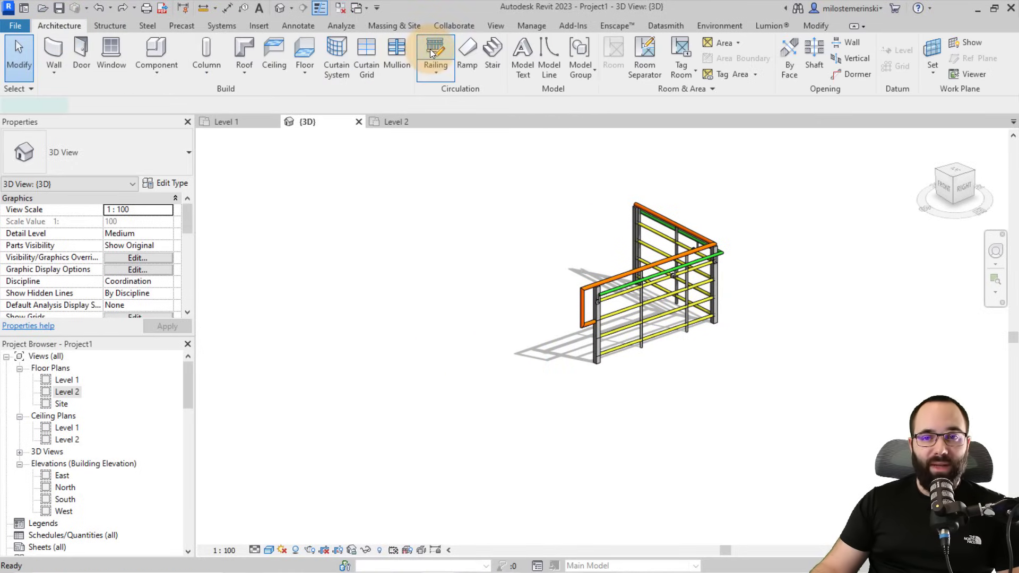
pyautogui.click(122, 152)
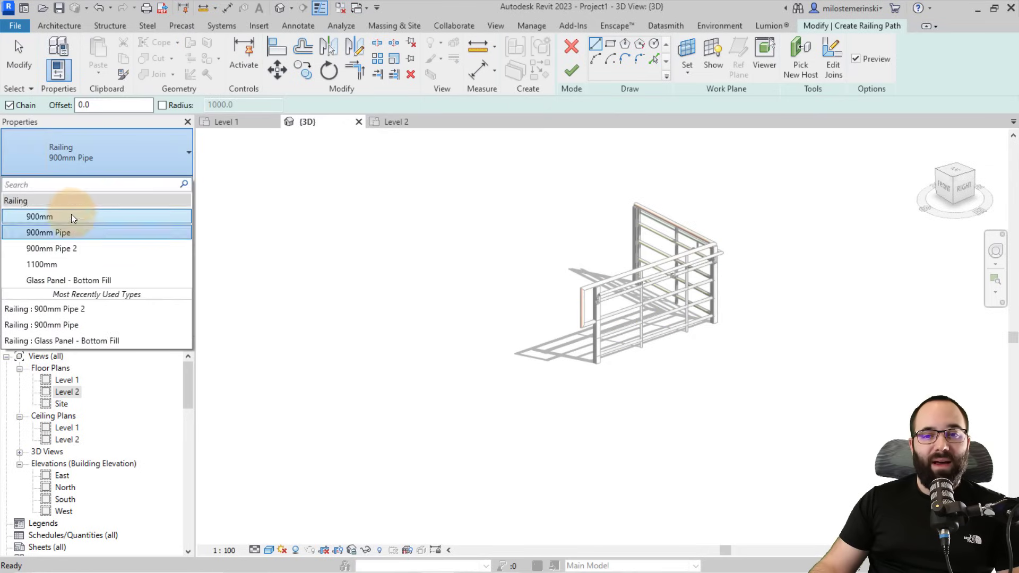
pyautogui.click(48, 233)
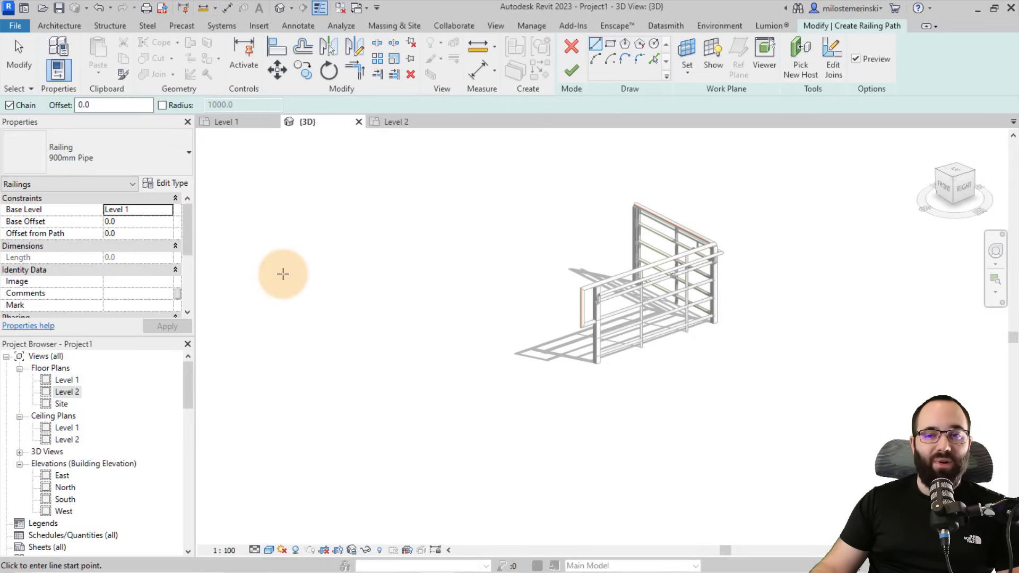
# Duplicate the 900mm Pipe railing type under the name 900mm Pipe 3 NEW and apply it to the new railing
pyautogui.moveTo(282, 273); pyautogui.dragTo(407, 262, button='middle')
pyautogui.click(178, 185)
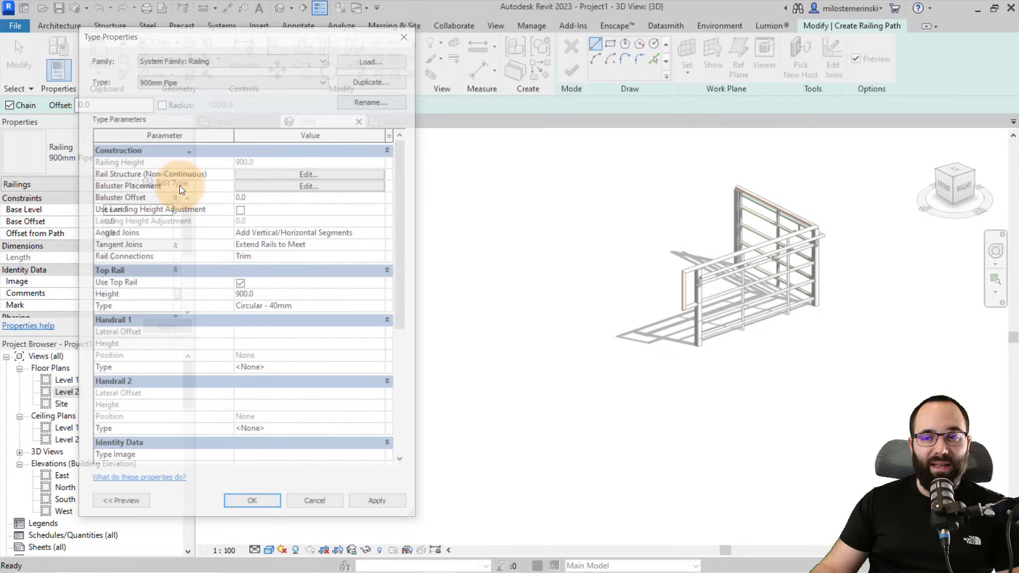
pyautogui.click(355, 81)
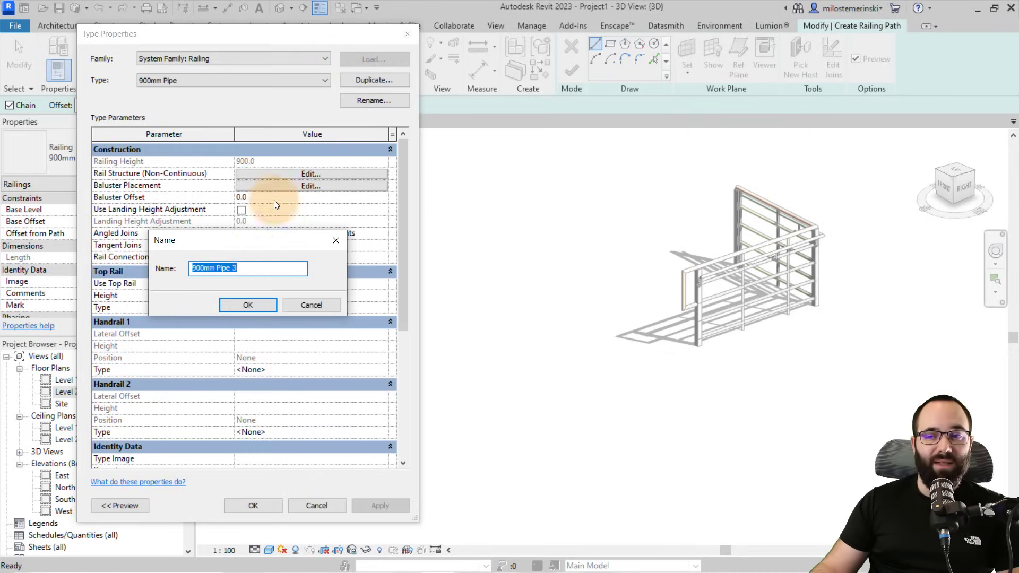
pyautogui.click(246, 269)
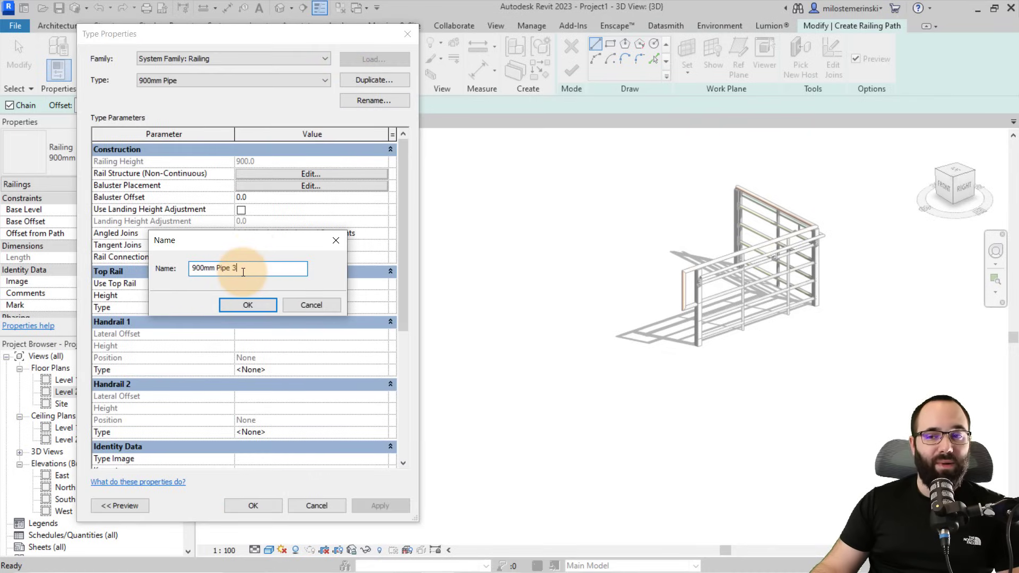
pyautogui.write('NEW')
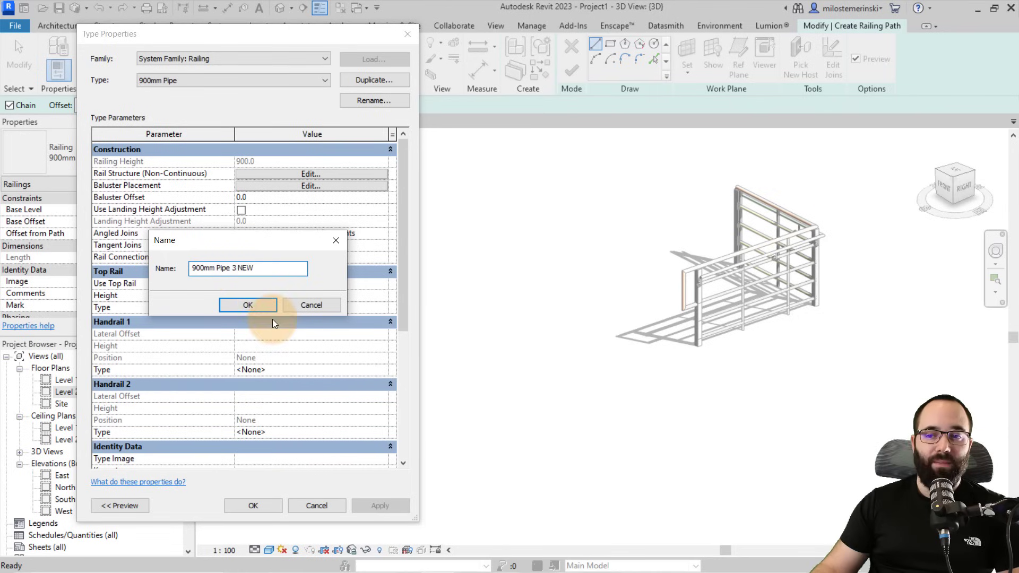
pyautogui.click(247, 306)
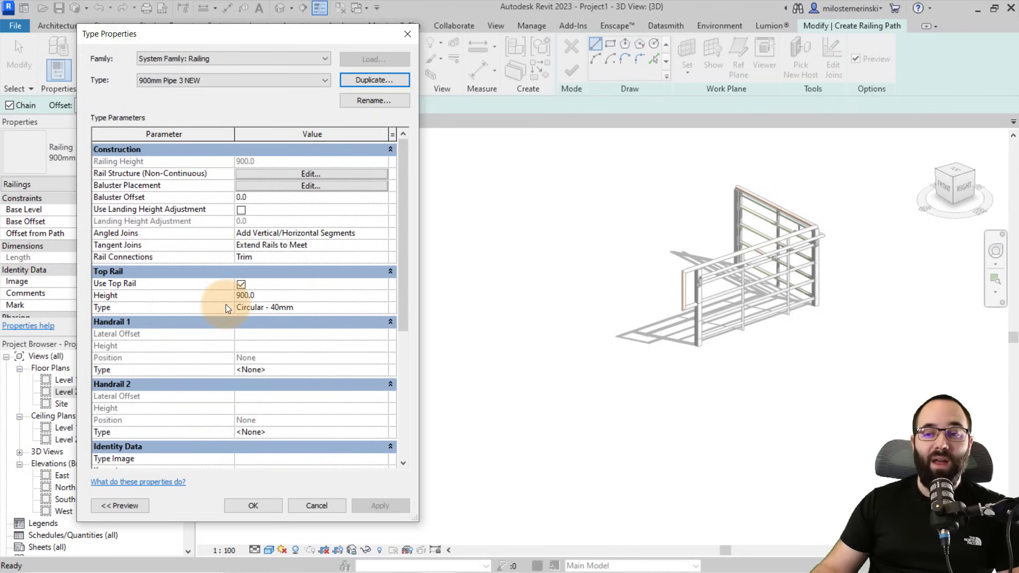
pyautogui.click(245, 505)
# Sketch a straight railing path about 1800 mm long in the empty area beside the coloured railing and finish the railing
pyautogui.click(315, 429)
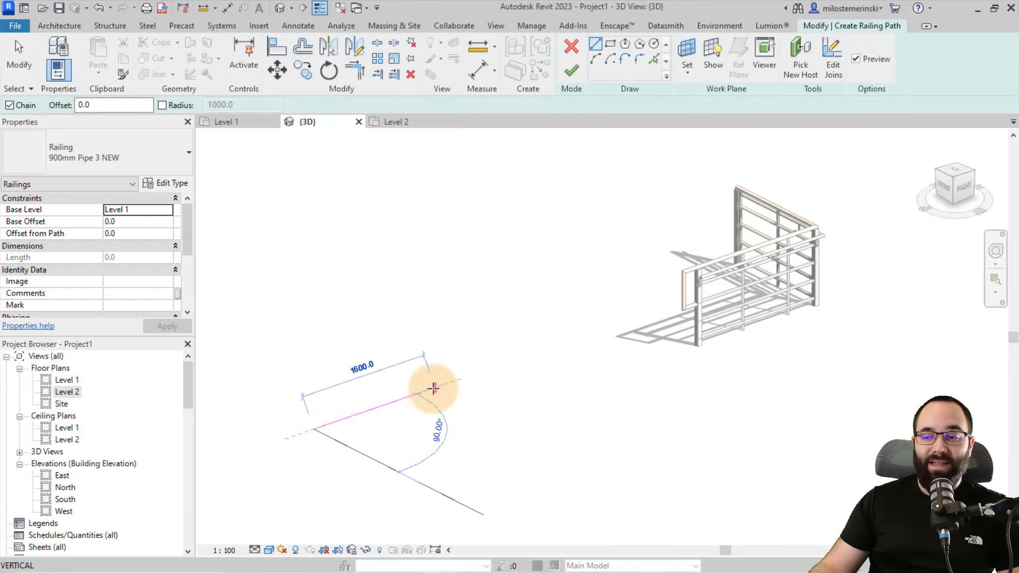
pyautogui.click(450, 382)
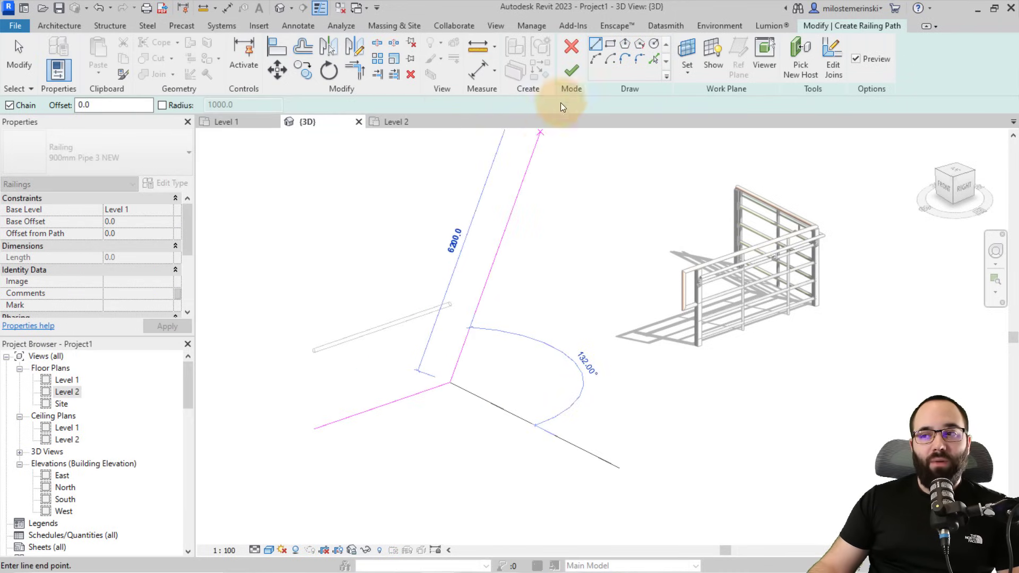
pyautogui.click(570, 72)
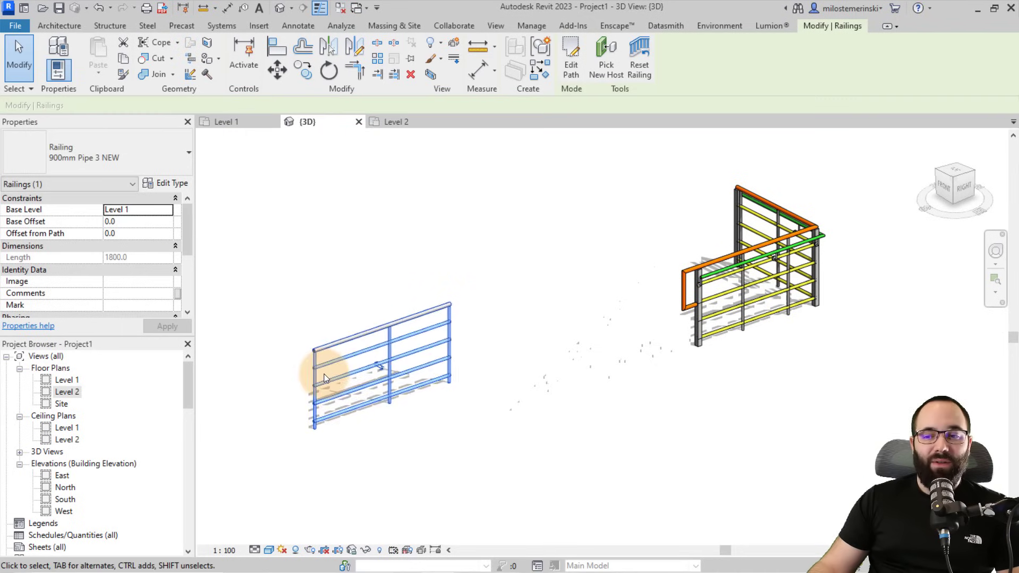
pyautogui.scroll(2, 323, 373)
pyautogui.moveTo(268, 396); pyautogui.dragTo(318, 367, button='middle')
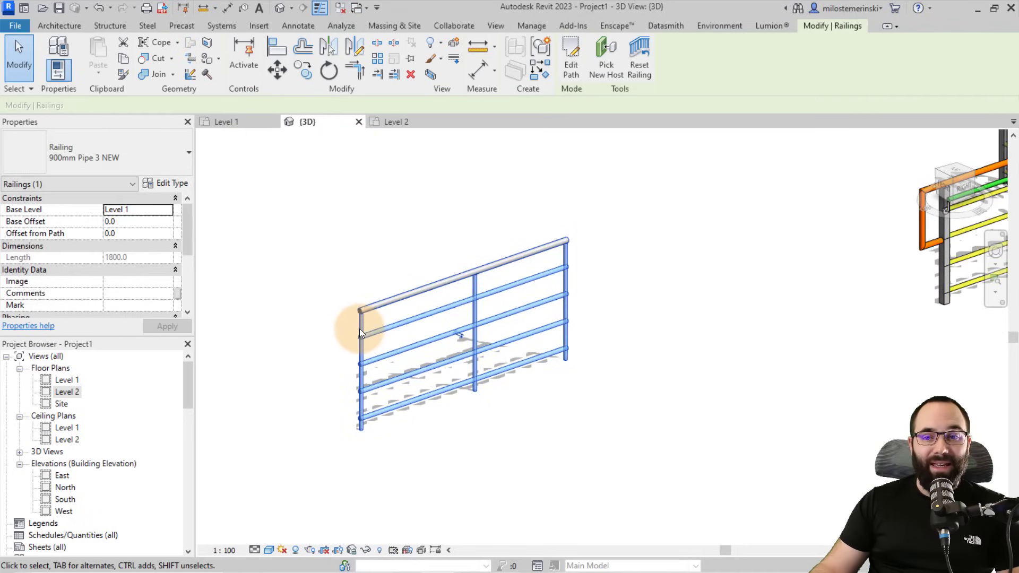
# Edit the new railing's path, extending its front end until the railing is about 3800 mm long, and finish the sketch
pyautogui.click(572, 63)
pyautogui.click(373, 430)
pyautogui.moveTo(373, 430)
pyautogui.mouseDown()
pyautogui.moveTo(210, 471)
pyautogui.moveTo(207, 483)
pyautogui.mouseUp()
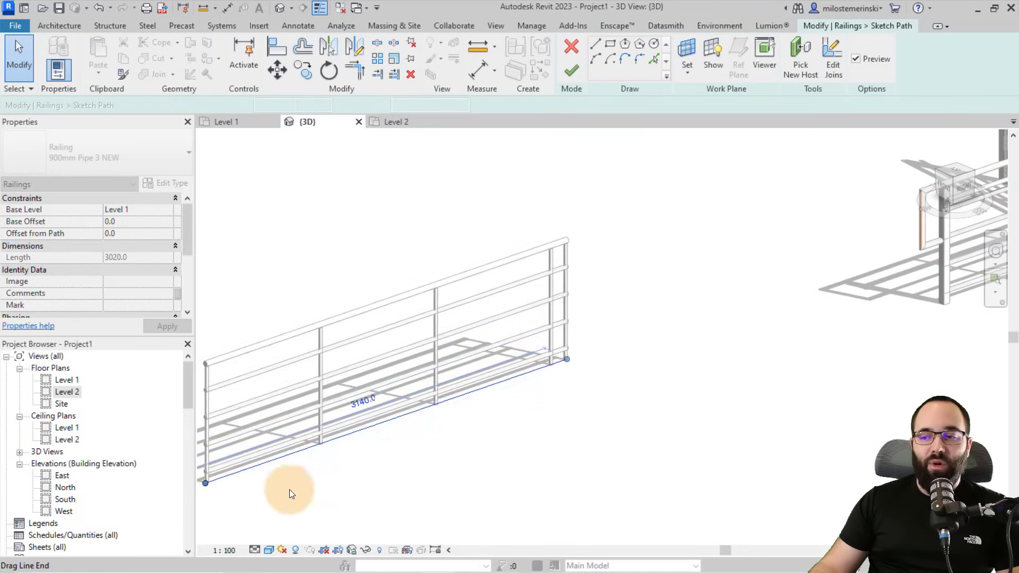
pyautogui.keyDown('shift'); pyautogui.moveTo(289, 489); pyautogui.dragTo(395, 425, button='middle'); pyautogui.keyUp('shift')
pyautogui.moveTo(381, 418); pyautogui.dragTo(305, 444)
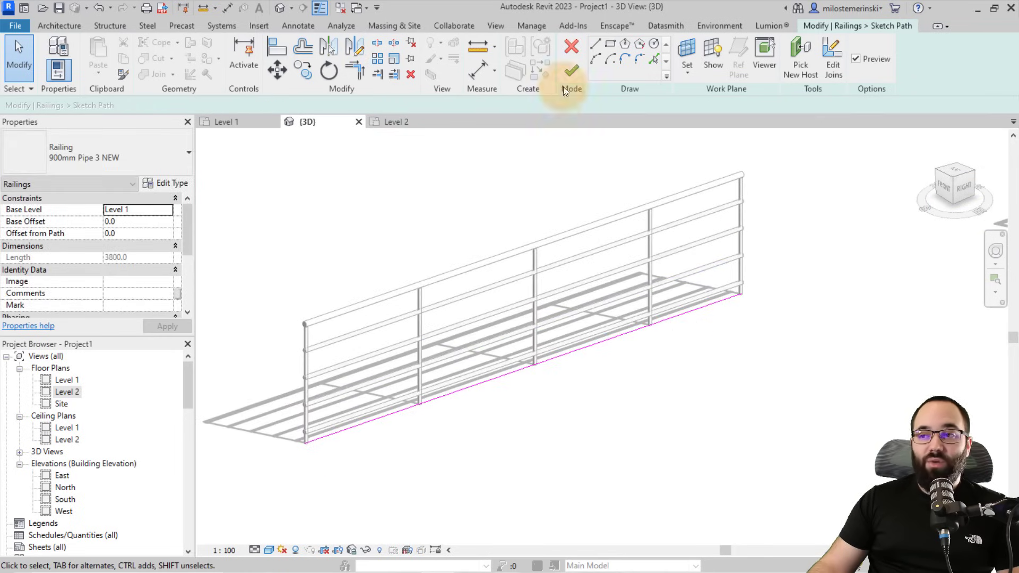
pyautogui.click(573, 74)
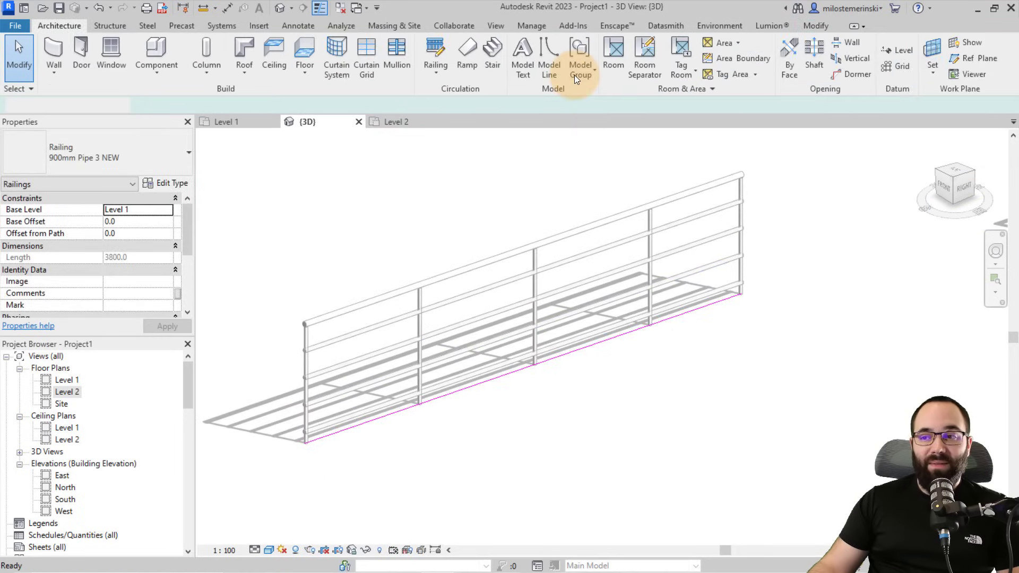
# Open the 900mm Pipe 3 NEW type properties with the 3D preview shown and examine the top rail, rails and balusters
pyautogui.click(165, 185)
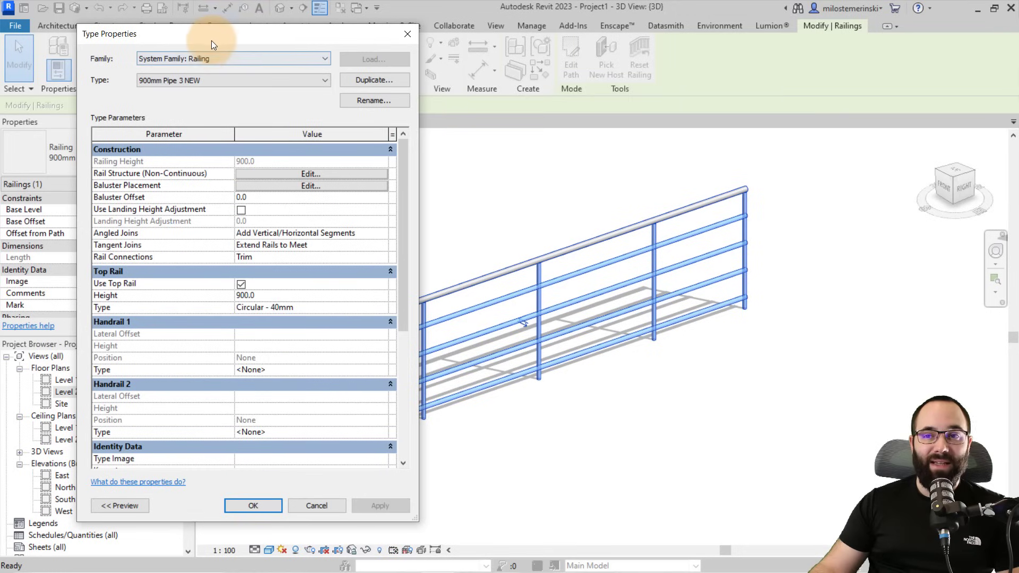
pyautogui.moveTo(211, 41); pyautogui.dragTo(222, 42)
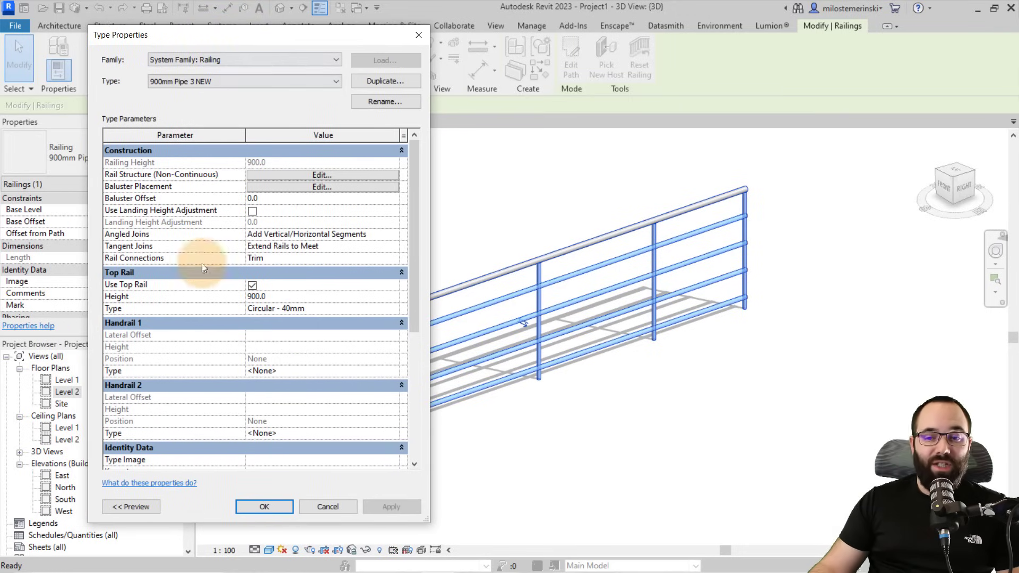
pyautogui.click(149, 509)
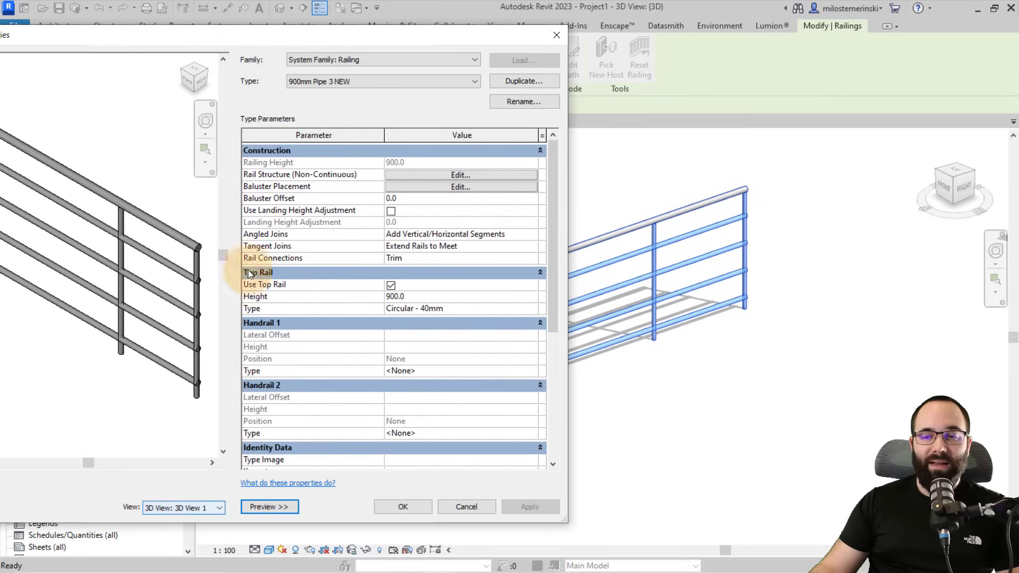
pyautogui.moveTo(208, 40); pyautogui.dragTo(305, 35)
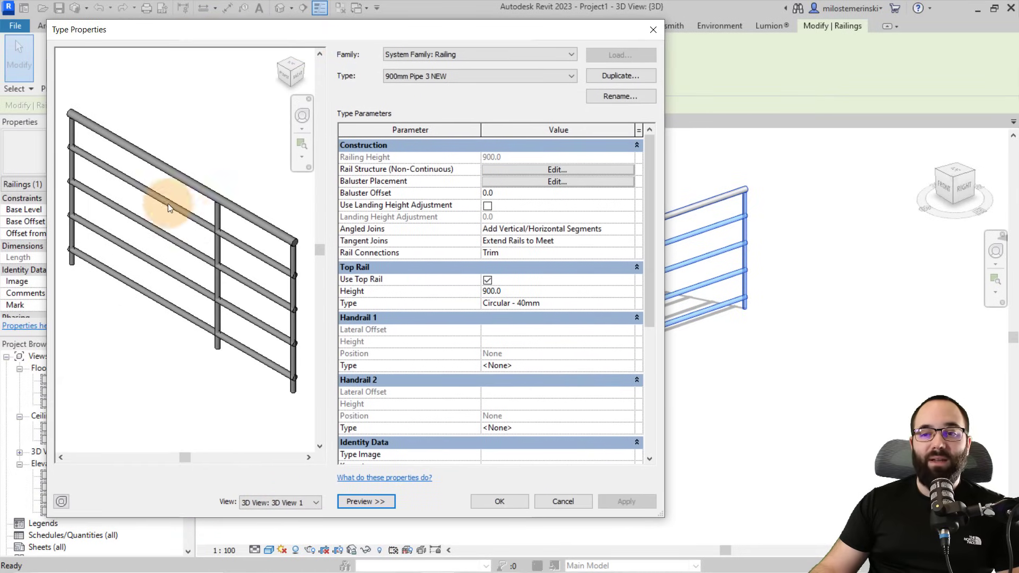
pyautogui.keyDown('shift'); pyautogui.moveTo(178, 292); pyautogui.dragTo(195, 252, button='middle'); pyautogui.keyUp('shift')
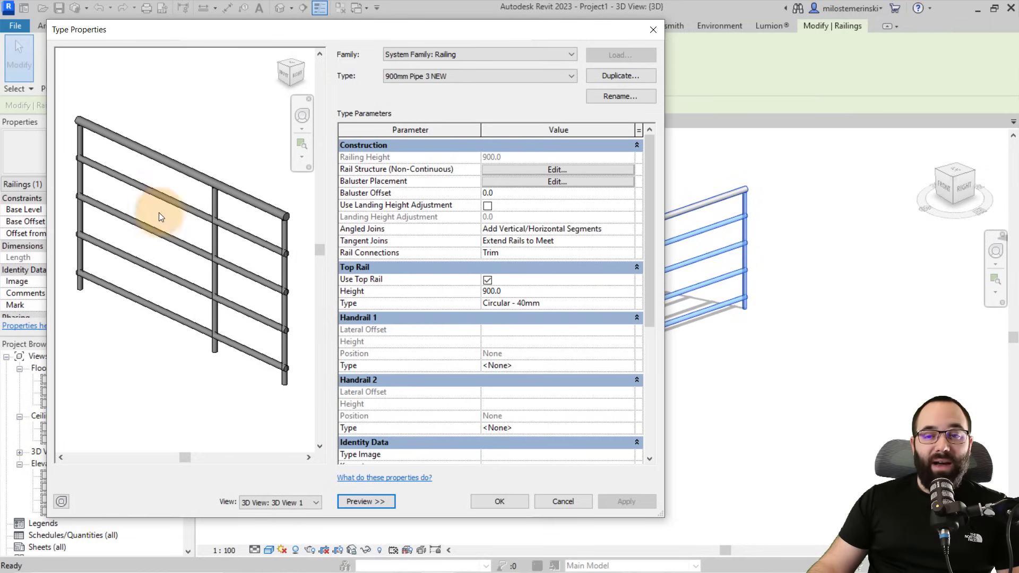
pyautogui.keyDown('shift'); pyautogui.moveTo(237, 270); pyautogui.dragTo(215, 198, button='middle'); pyautogui.keyUp('shift')
pyautogui.scroll(5, 271, 227)
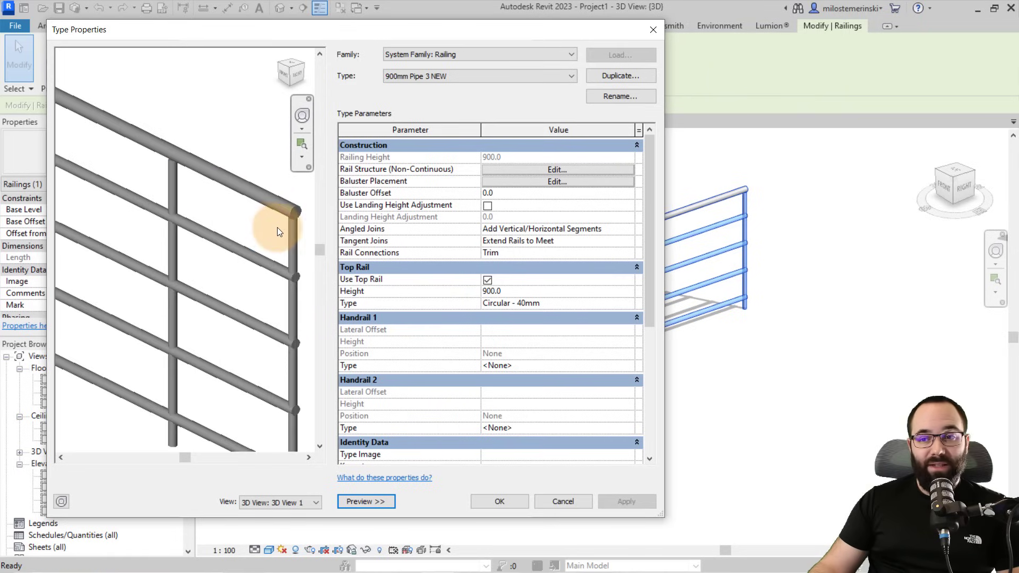
pyautogui.scroll(-3, 237, 195)
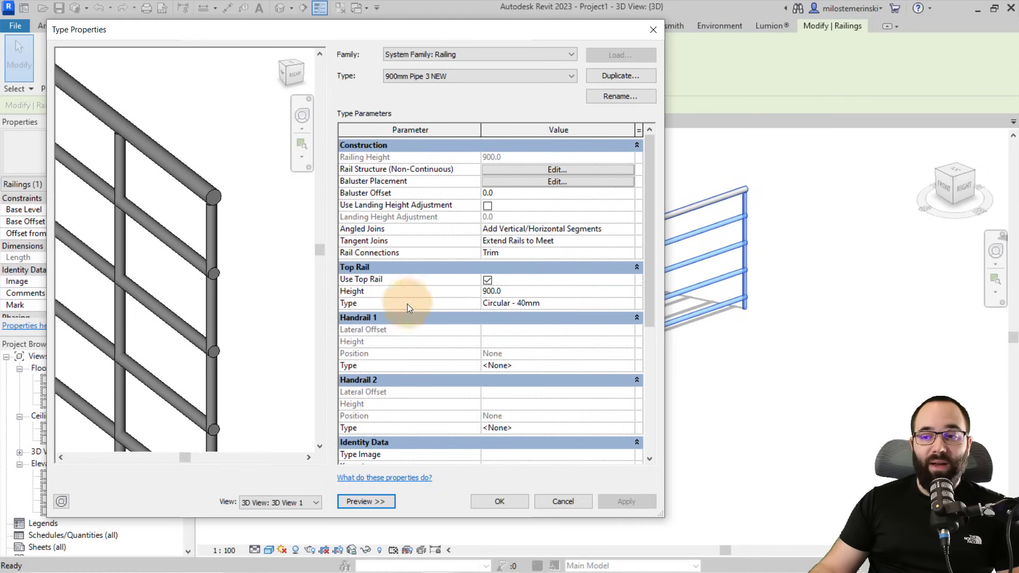
# Change the railing type's top rail to Elliptical - 40x30mm, apply it and check the rail up close in the preview
pyautogui.click(629, 304)
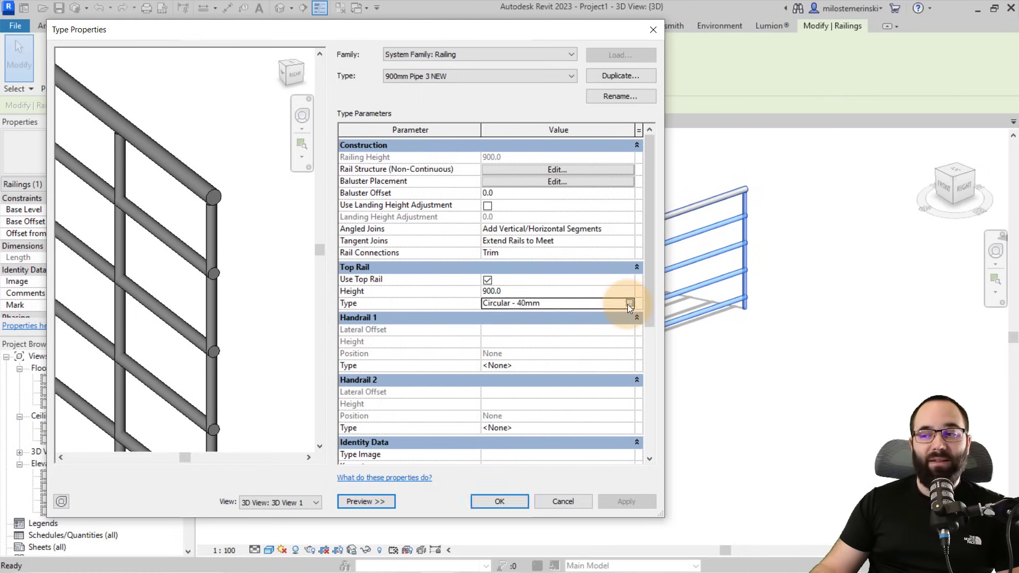
pyautogui.click(627, 305)
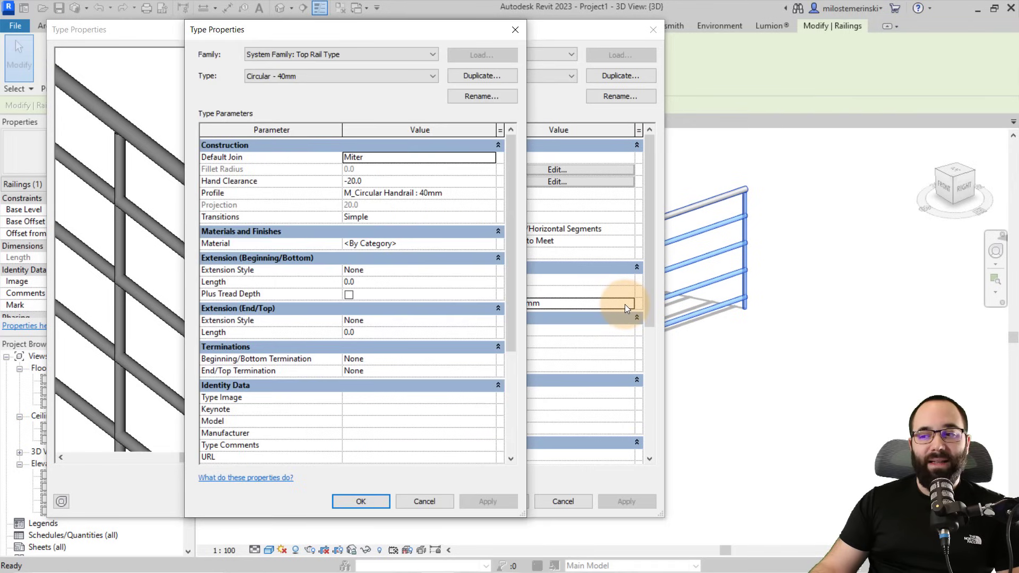
pyautogui.click(431, 77)
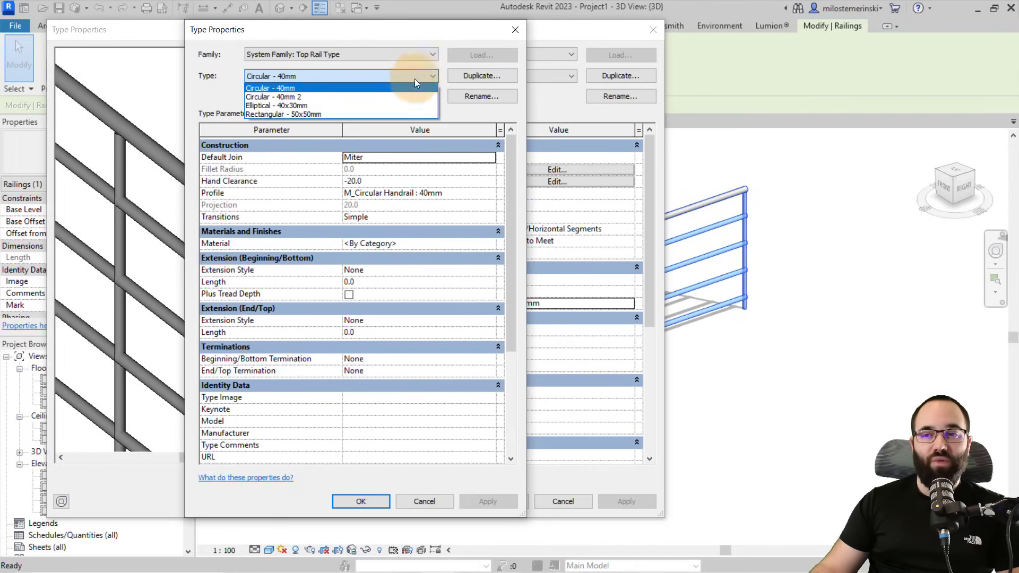
pyautogui.click(259, 106)
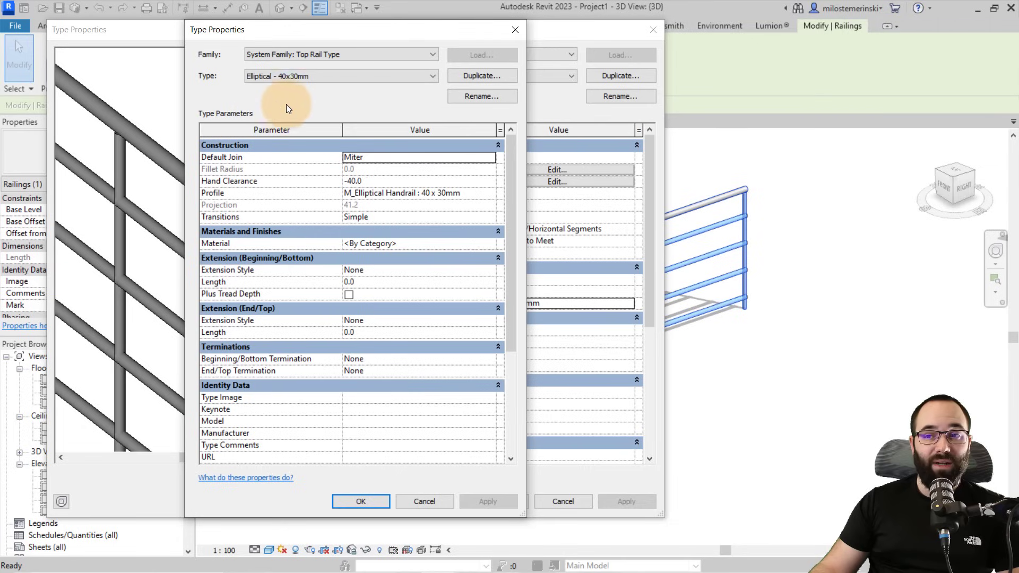
pyautogui.click(366, 502)
pyautogui.click(626, 502)
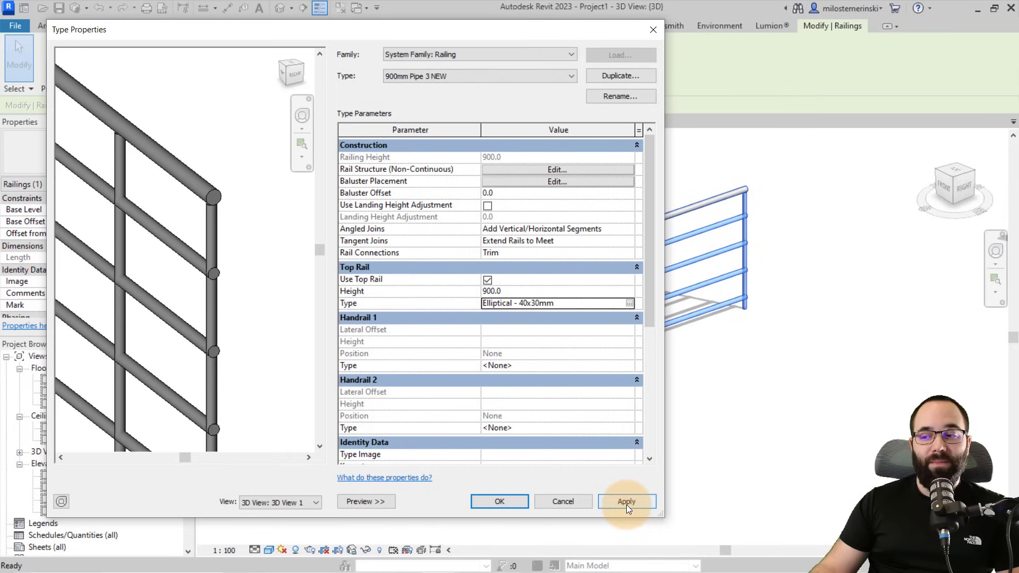
pyautogui.moveTo(258, 322)
pyautogui.mouseDown()
pyautogui.moveTo(281, 254)
pyautogui.moveTo(251, 226)
pyautogui.moveTo(248, 240)
pyautogui.mouseUp()
pyautogui.scroll(5, 269, 210)
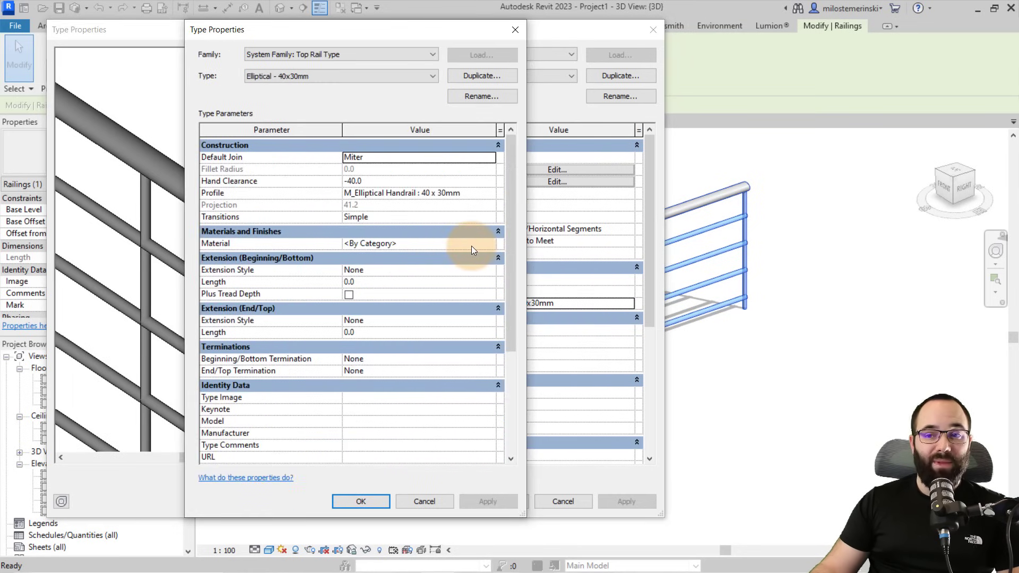
# Search the materials for wood, add Birch to the project and assign it as the Elliptical - 40x30mm top rail's material
pyautogui.click(490, 246)
pyautogui.click(491, 244)
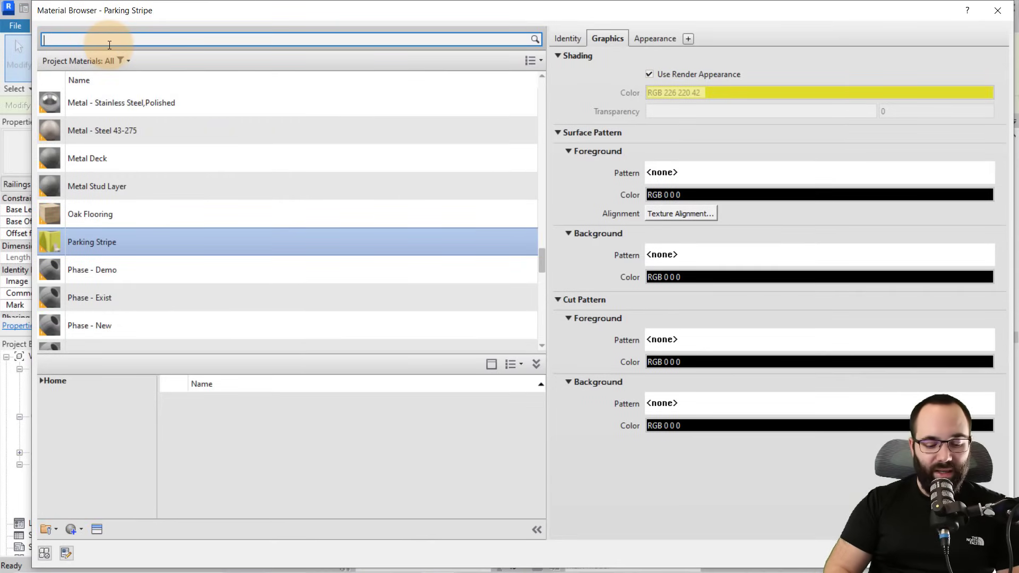
pyautogui.write('wood')
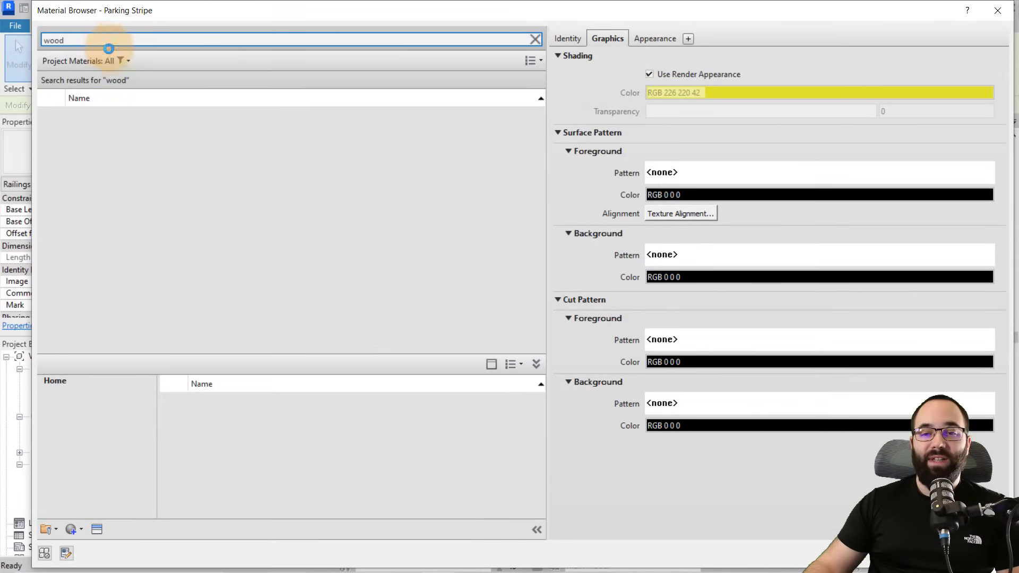
pyautogui.scroll(-2, 225, 229)
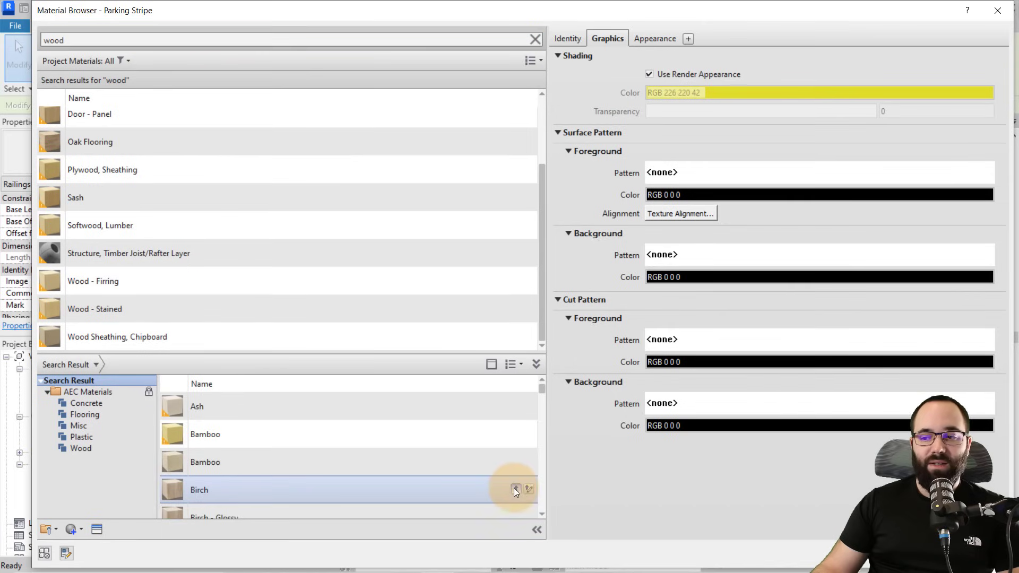
pyautogui.click(515, 490)
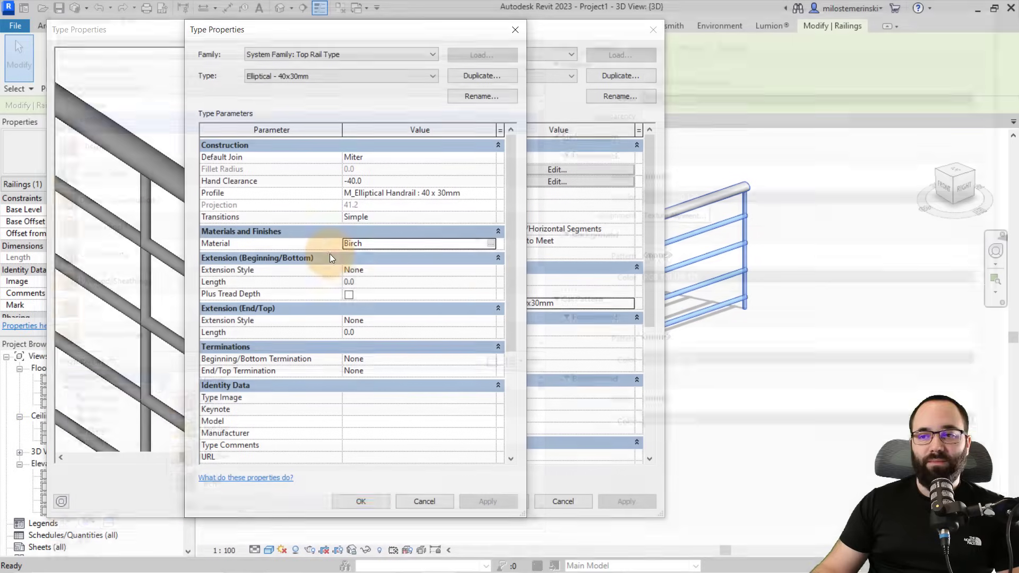
# Apply the Birch material to the Elliptical - 40x30mm top rail, then apply the railing type changes and close its properties
pyautogui.click(911, 554)
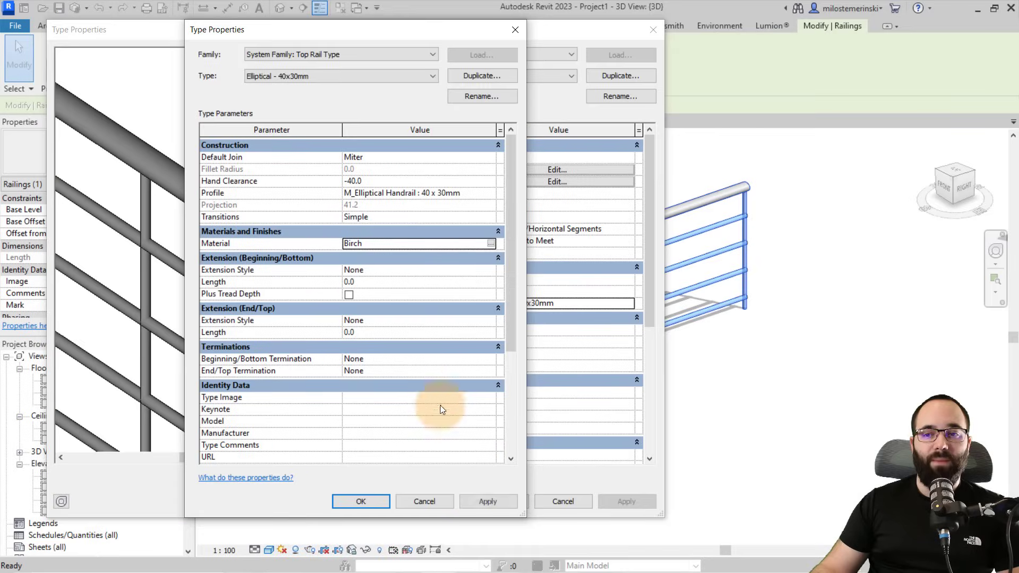
pyautogui.click(481, 500)
pyautogui.click(375, 503)
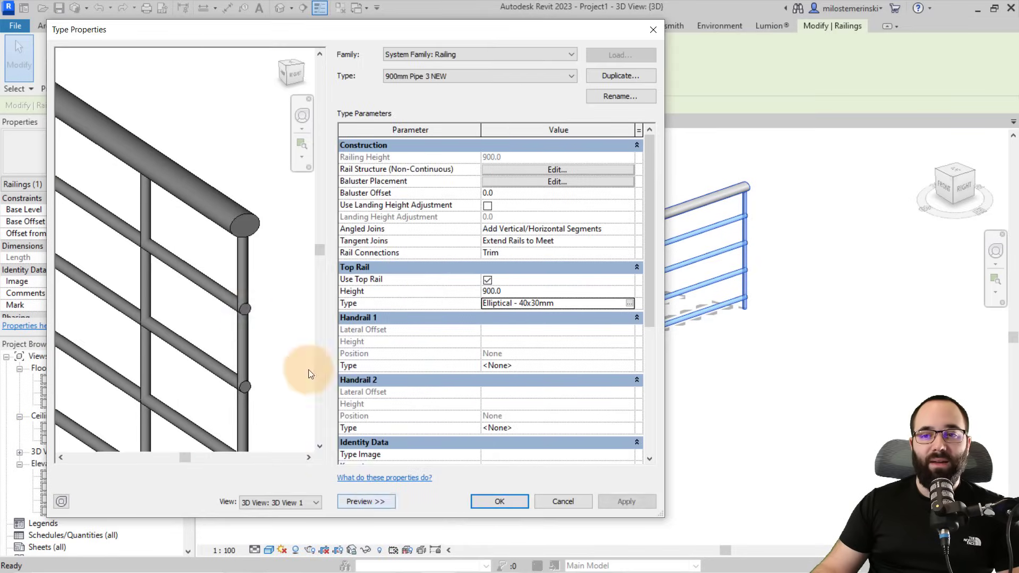
pyautogui.scroll(4, 260, 324)
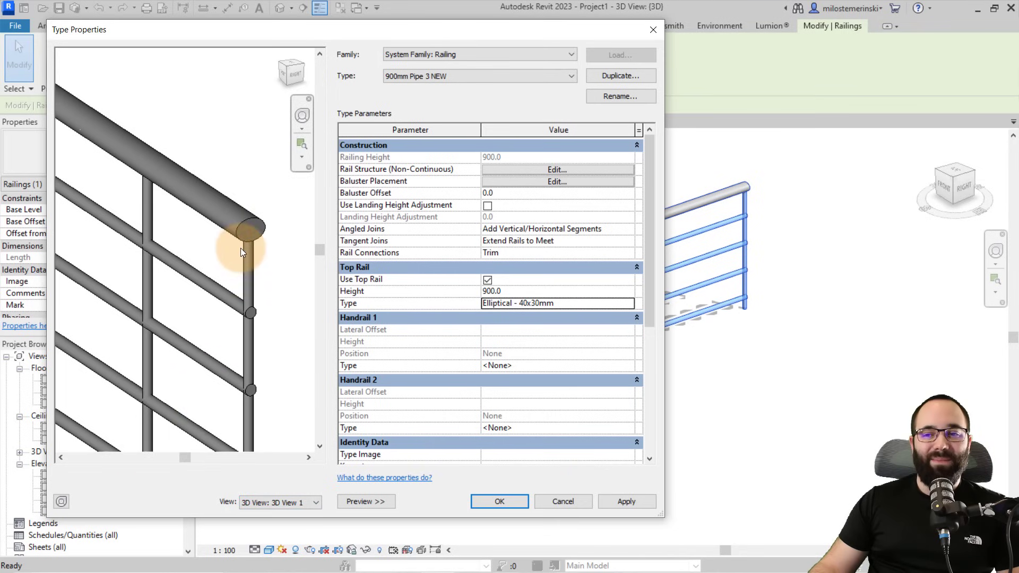
pyautogui.moveTo(241, 248)
pyautogui.keyDown('shift'); pyautogui.mouseDown(button='middle')
pyautogui.moveTo(249, 245)
pyautogui.moveTo(234, 233)
pyautogui.moveTo(236, 246)
pyautogui.mouseUp(button='middle'); pyautogui.keyUp('shift')
pyautogui.click(636, 502)
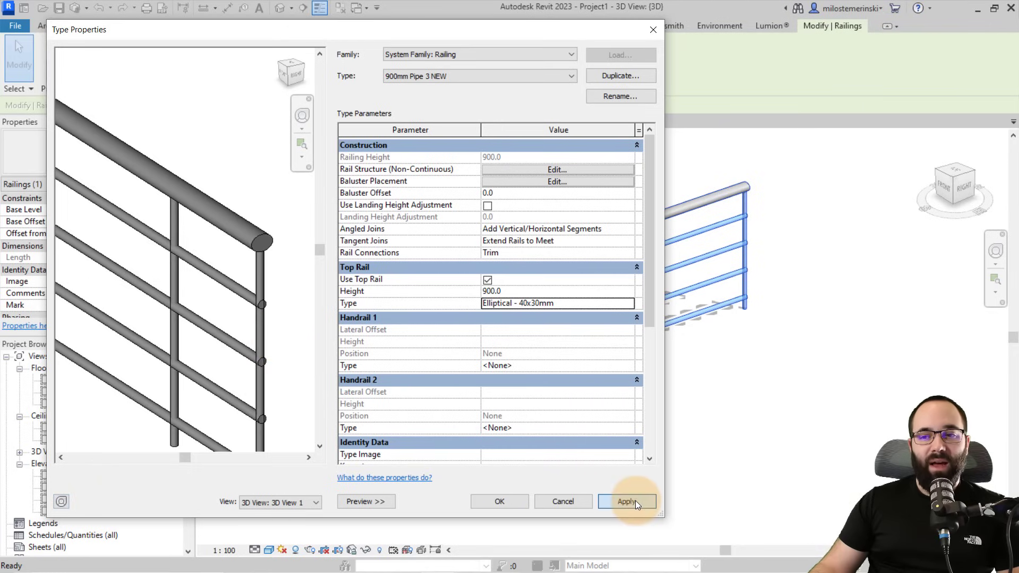
pyautogui.click(491, 502)
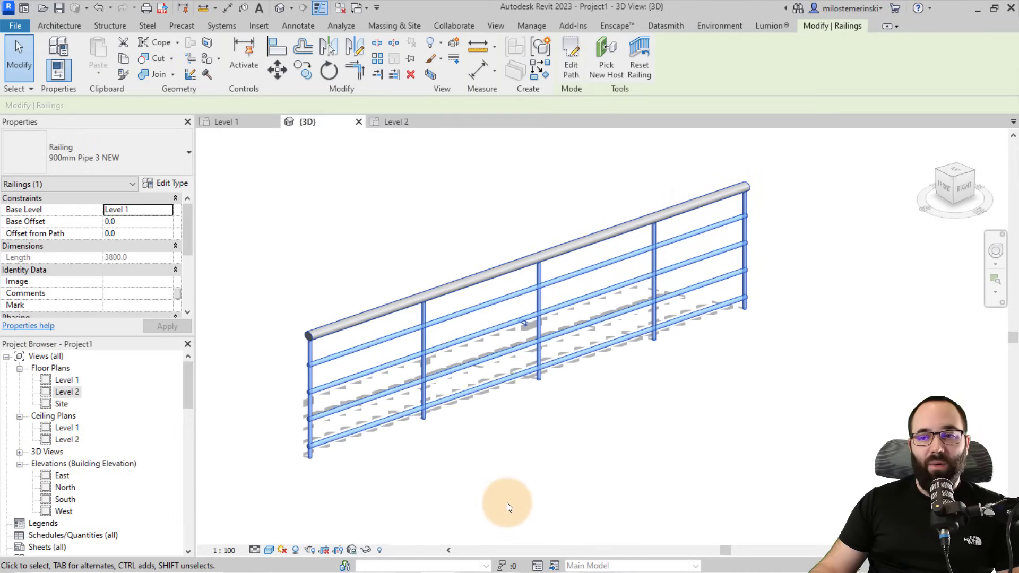
# Deselect the railing and set the 3D view's visual style to Realistic
pyautogui.click(557, 468)
pyautogui.click(272, 552)
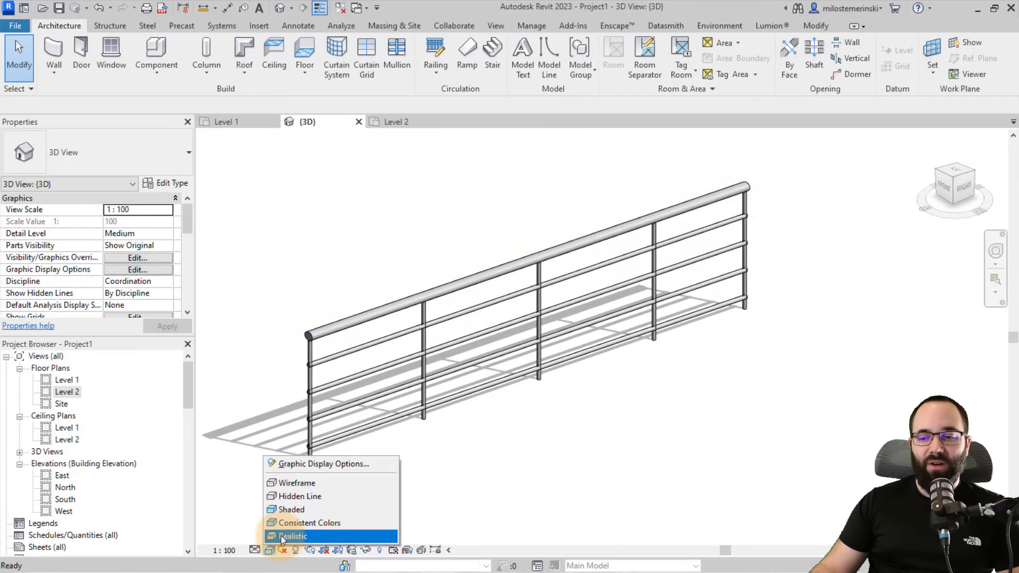
pyautogui.click(281, 533)
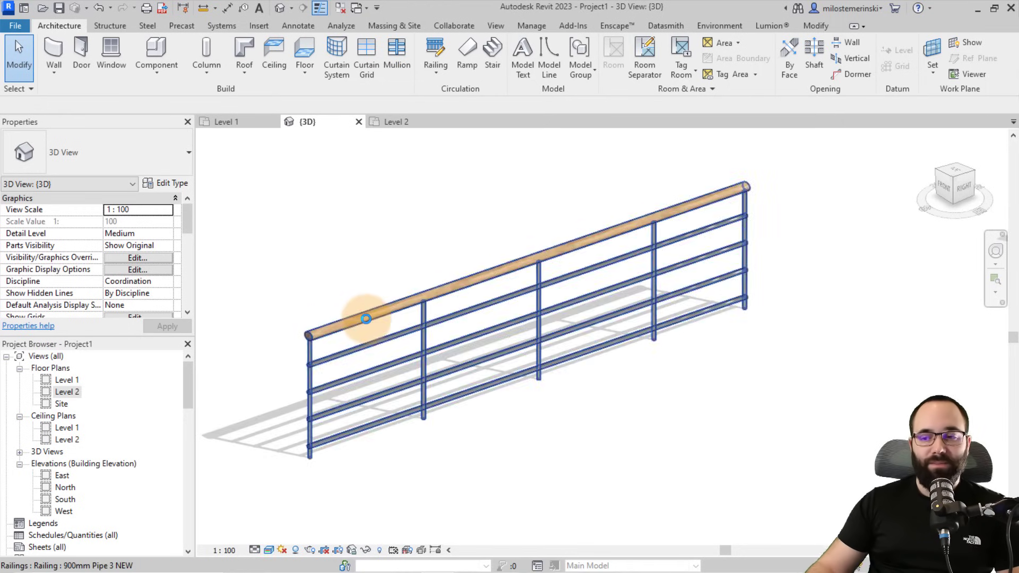
pyautogui.scroll(2, 327, 346)
# Open the railing's type properties and examine the rail heights, offsets, profiles and materials in its non-continuous rail structure
pyautogui.click(343, 313)
pyautogui.scroll(-1, 343, 309)
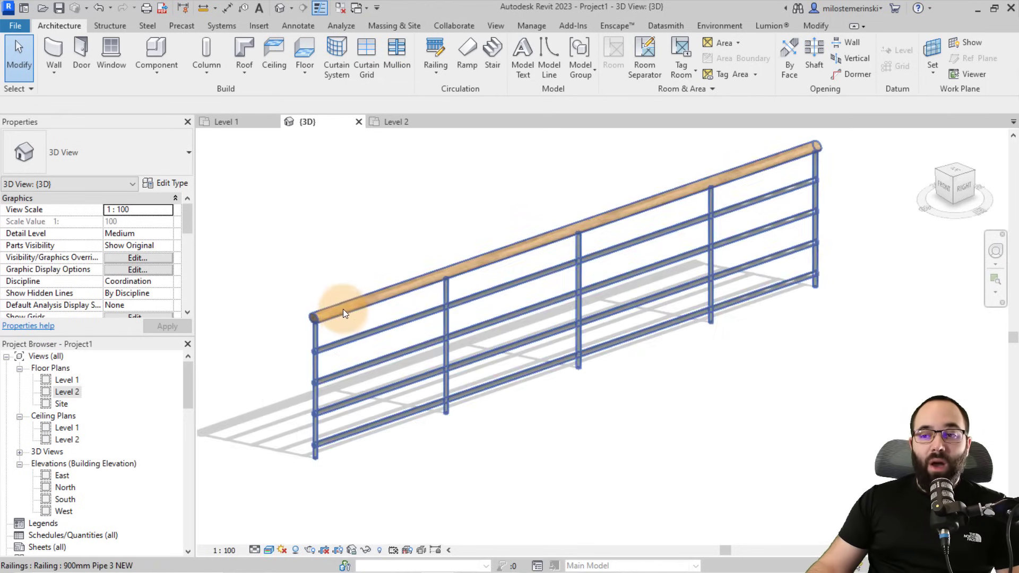
pyautogui.click(180, 186)
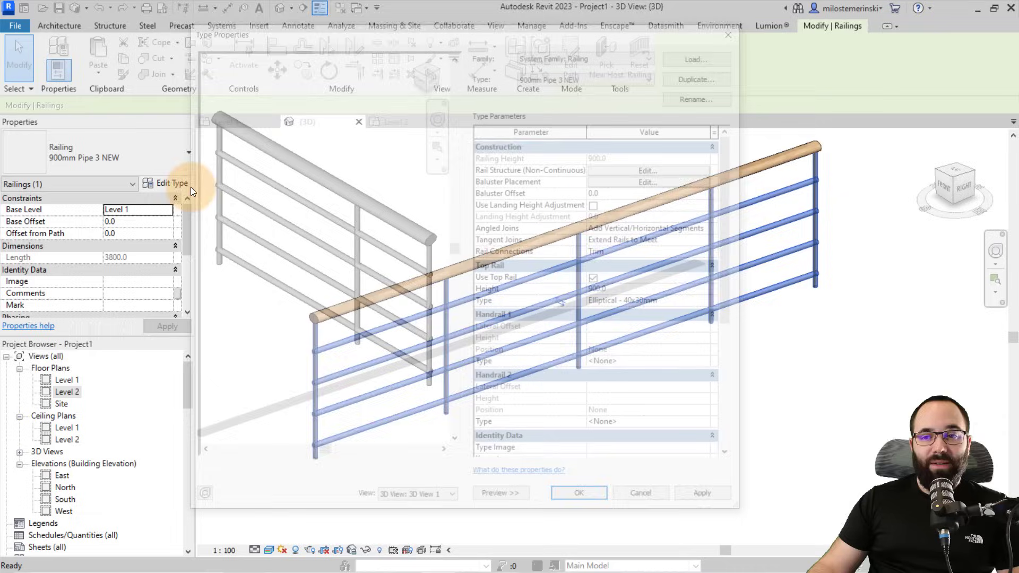
pyautogui.moveTo(318, 34); pyautogui.dragTo(175, 41)
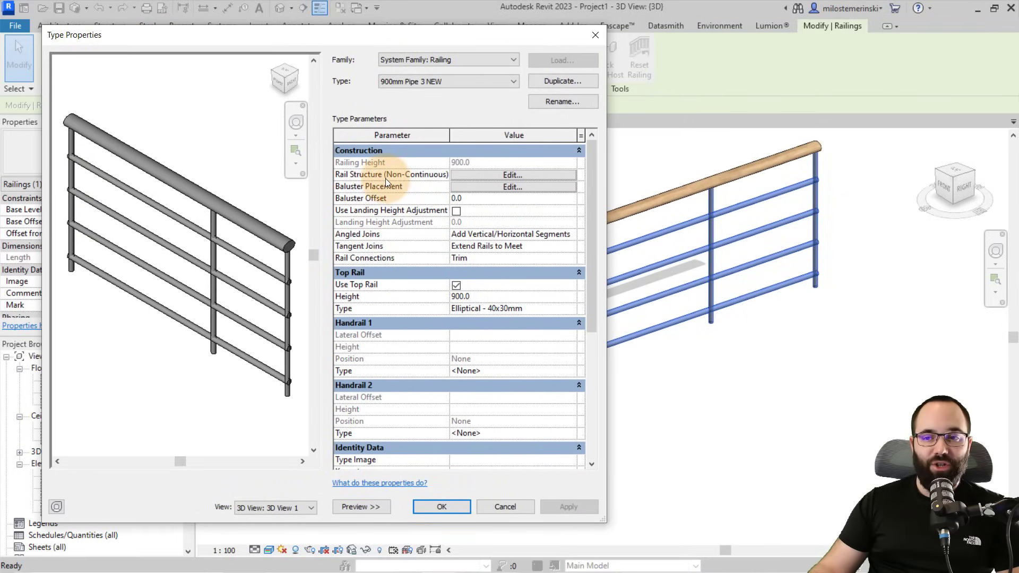
pyautogui.click(474, 177)
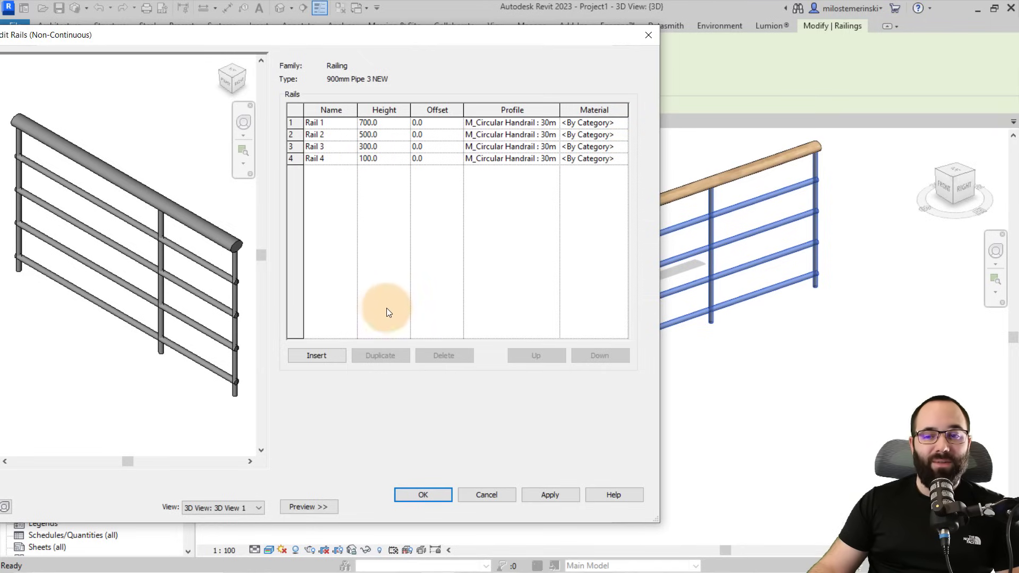
pyautogui.click(421, 495)
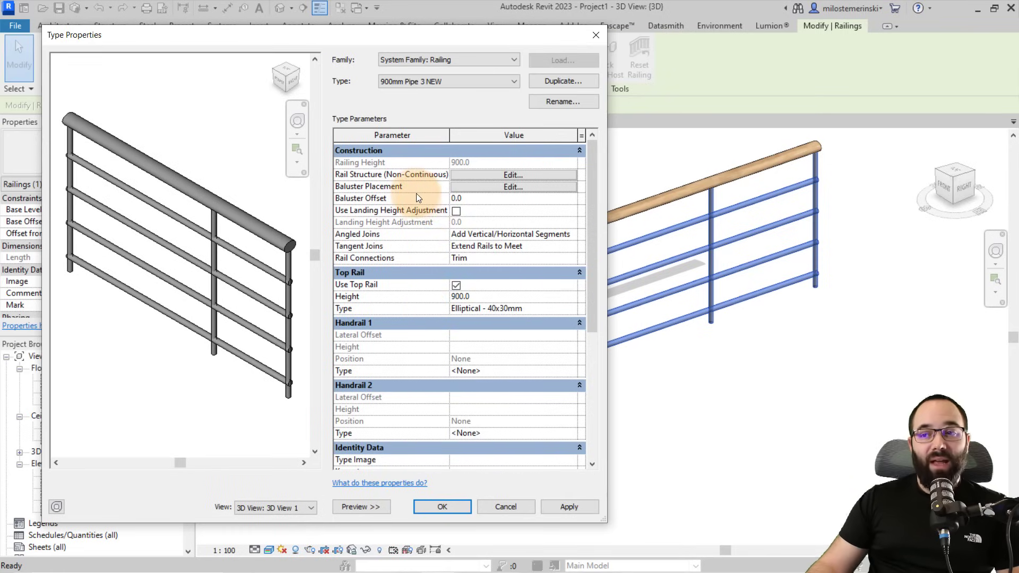
# In the railing type's baluster placement, set the start, corner and end posts to M_Baluster - Square : 50mm
pyautogui.click(475, 187)
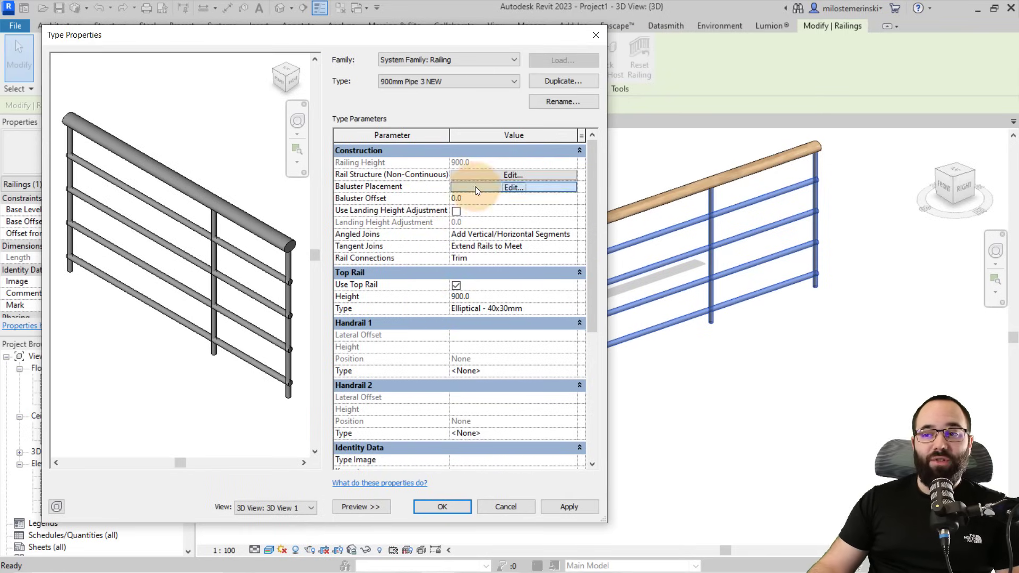
pyautogui.moveTo(254, 41); pyautogui.dragTo(348, 38)
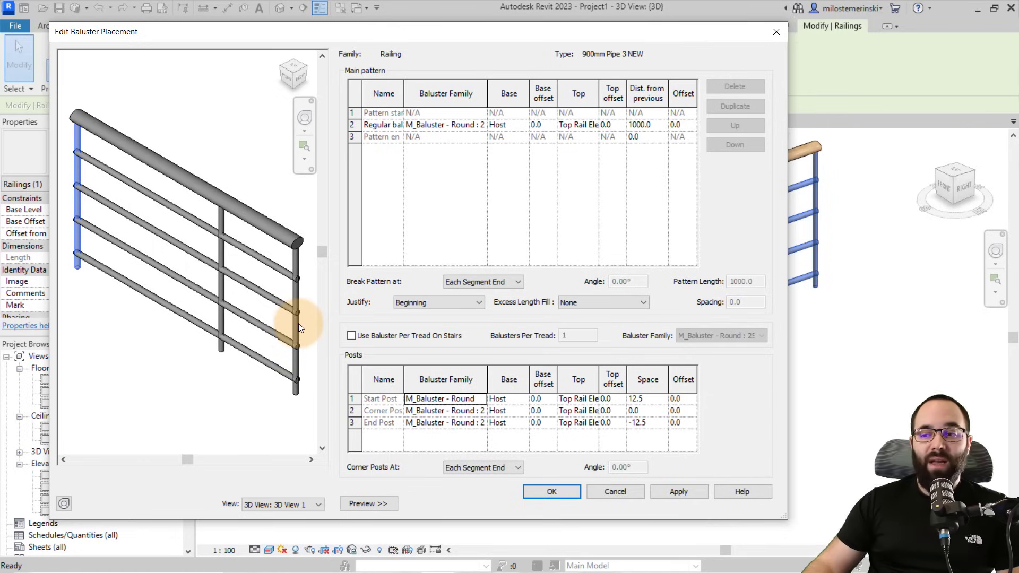
pyautogui.click(481, 398)
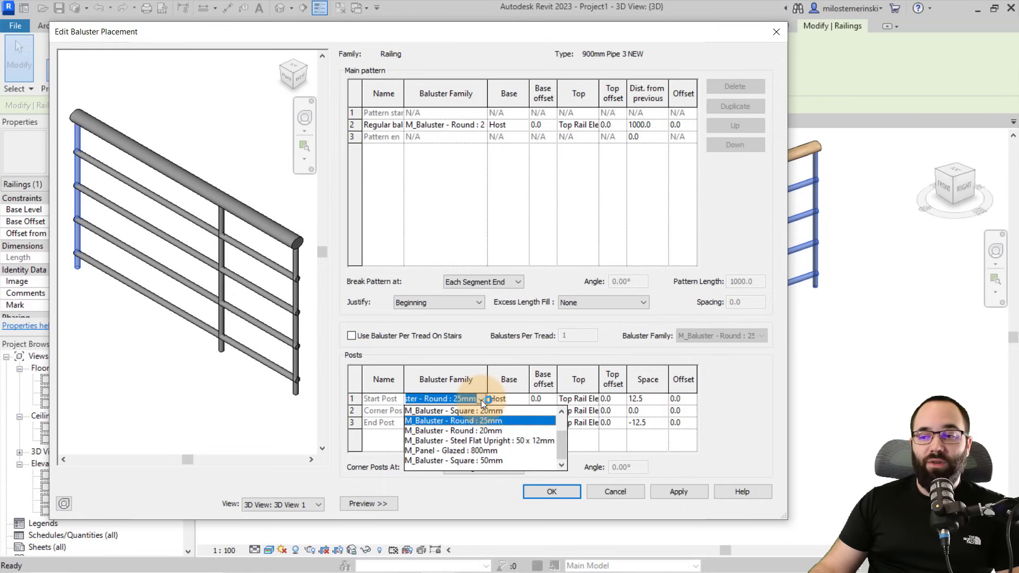
pyautogui.click(473, 460)
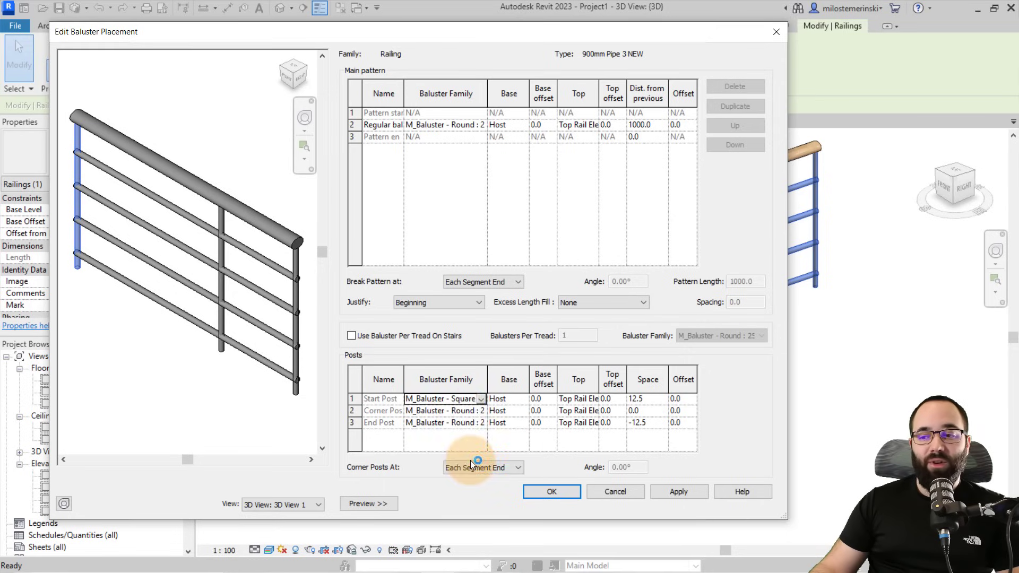
pyautogui.click(452, 408)
pyautogui.click(481, 410)
pyautogui.scroll(-2, 464, 455)
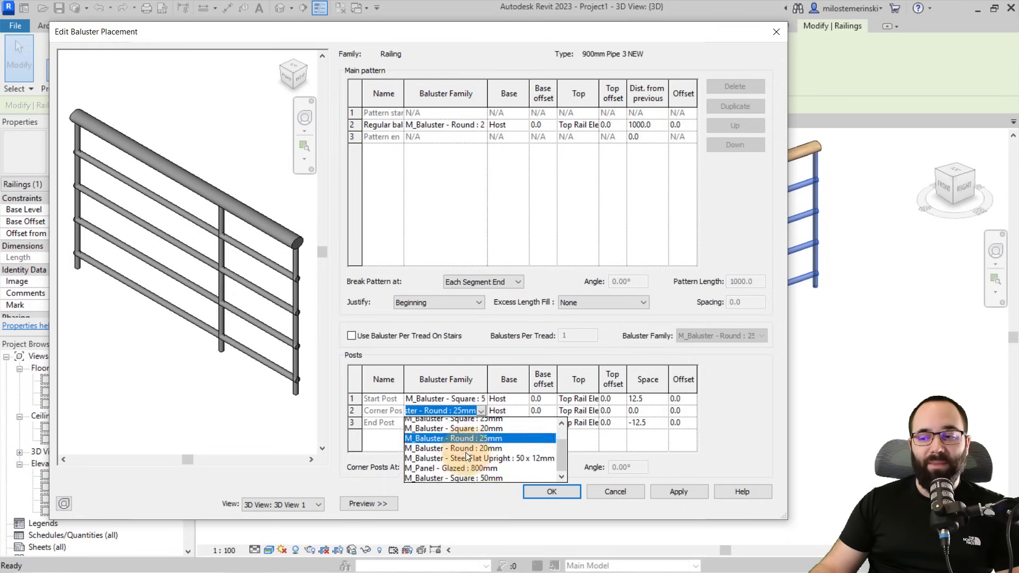
pyautogui.click(469, 470)
pyautogui.click(480, 422)
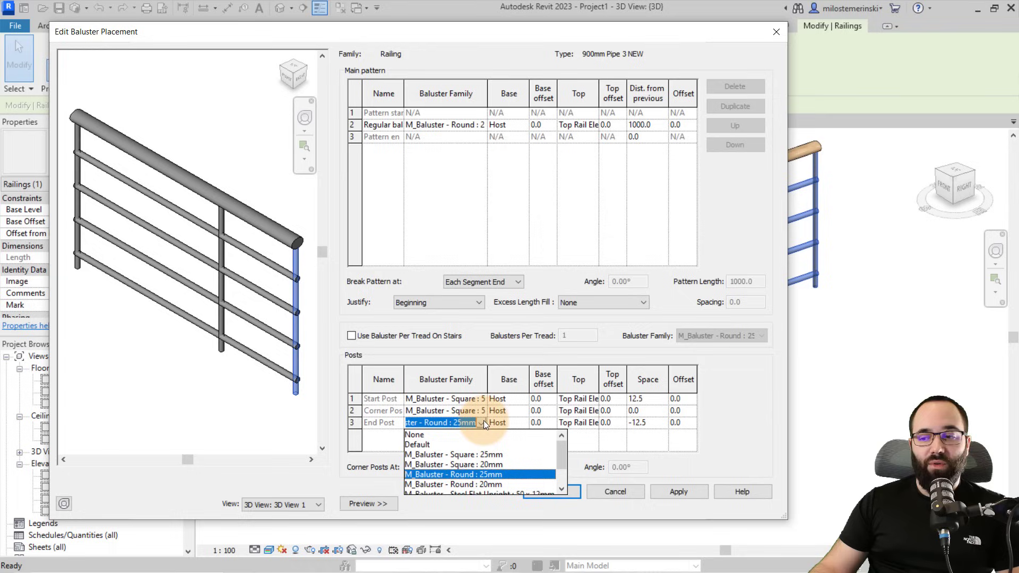
pyautogui.scroll(-2, 463, 485)
pyautogui.click(464, 483)
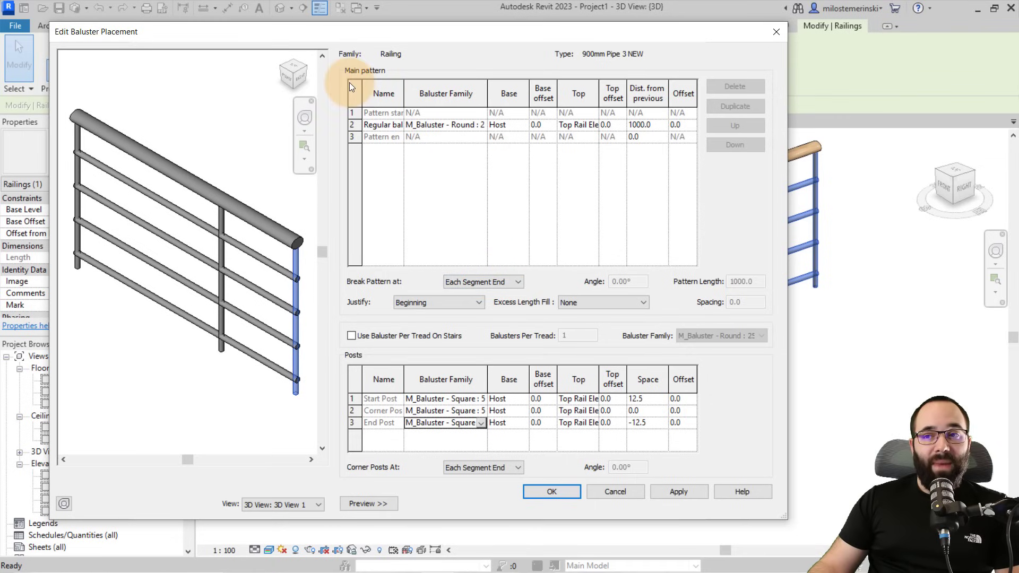
# Set the top of the regular baluster in the main pattern to Rail 4 and apply it
pyautogui.click(366, 127)
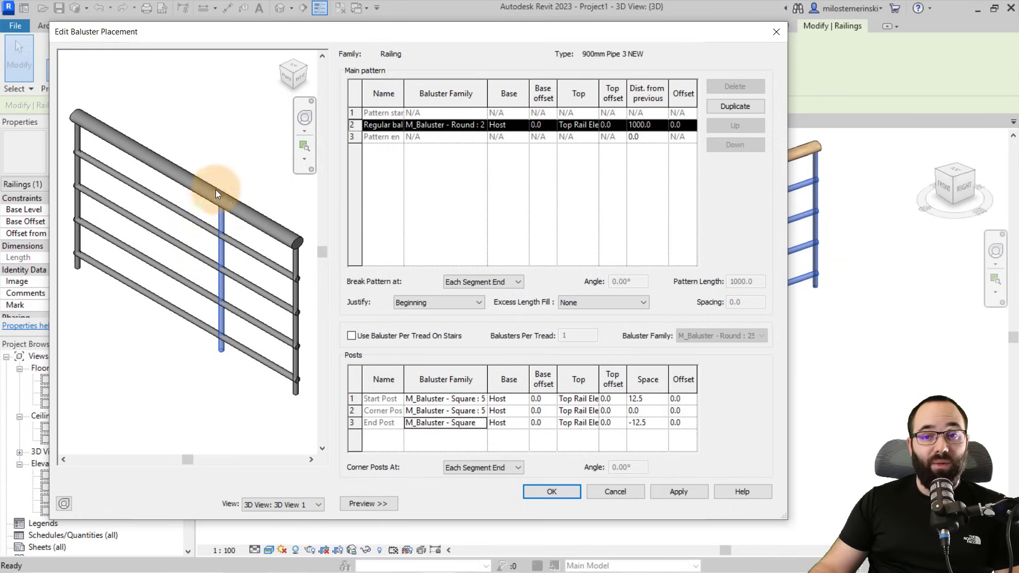
pyautogui.click(592, 125)
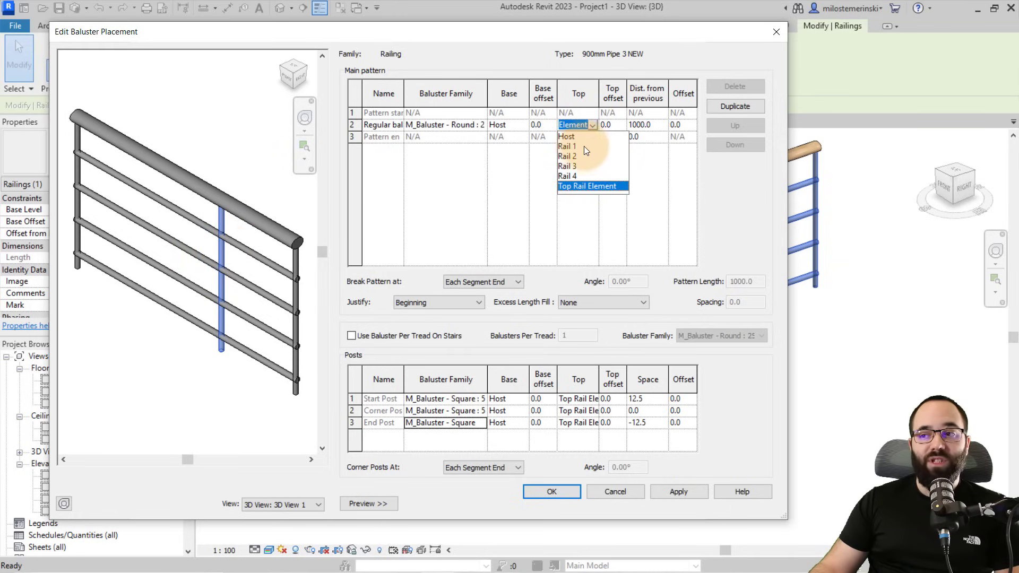
pyautogui.click(571, 177)
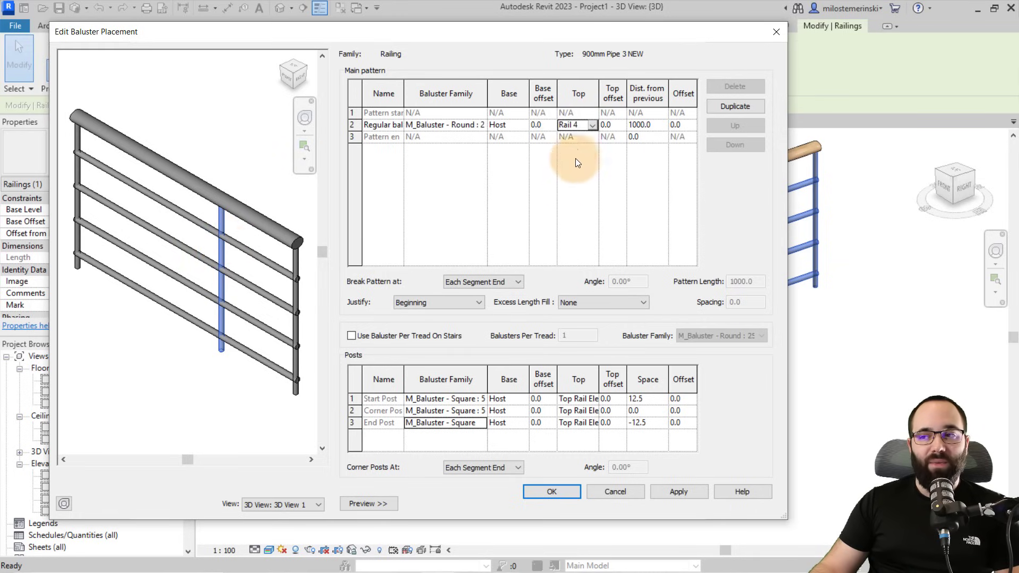
pyautogui.click(669, 489)
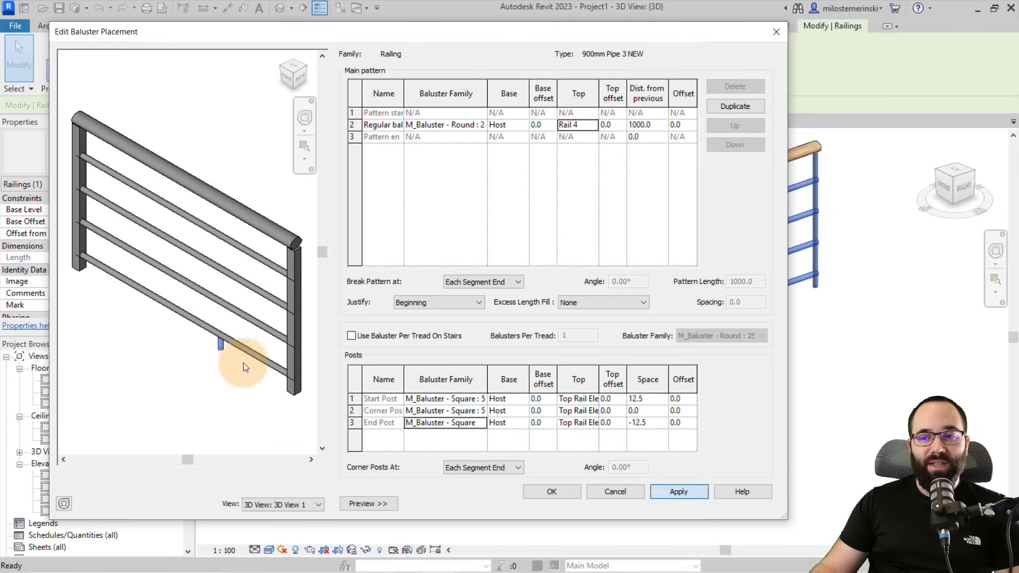
# Set the top of the regular baluster in the main pattern to Rail 1 and apply it
pyautogui.click(593, 125)
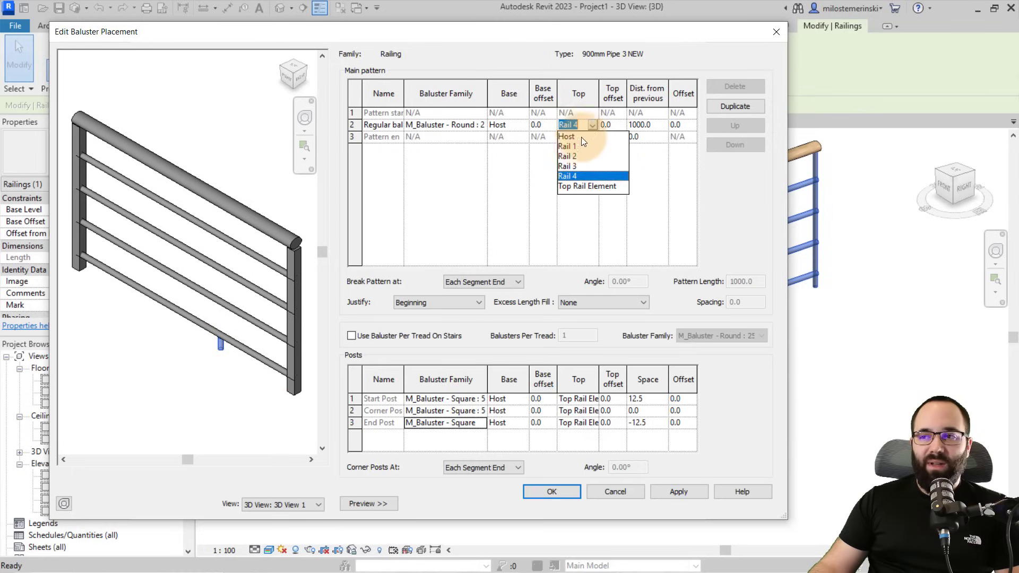
pyautogui.click(575, 149)
pyautogui.click(678, 491)
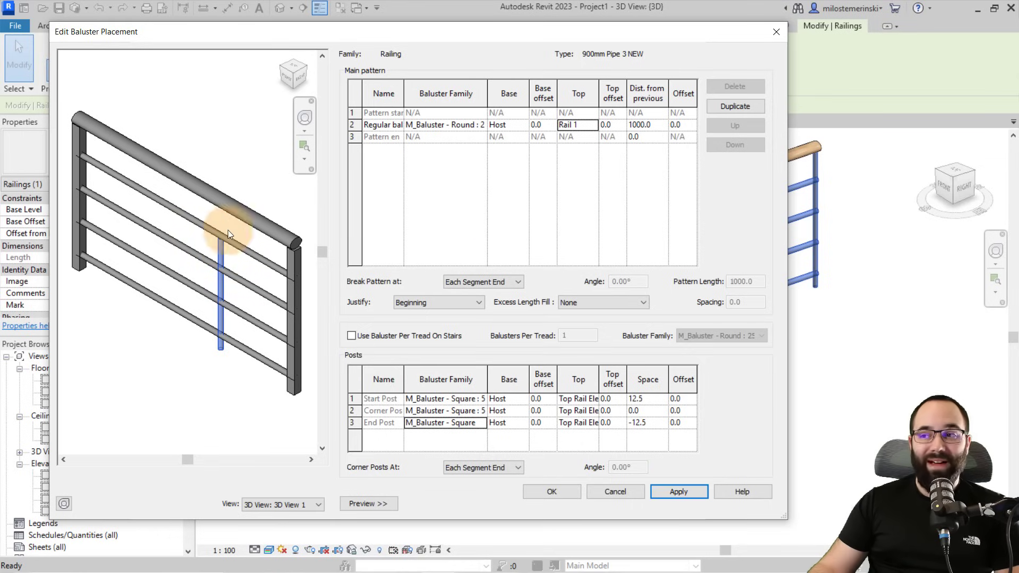
# Set the regular baluster's distance from previous to 600, apply it and accept the baluster placement
pyautogui.click(649, 125)
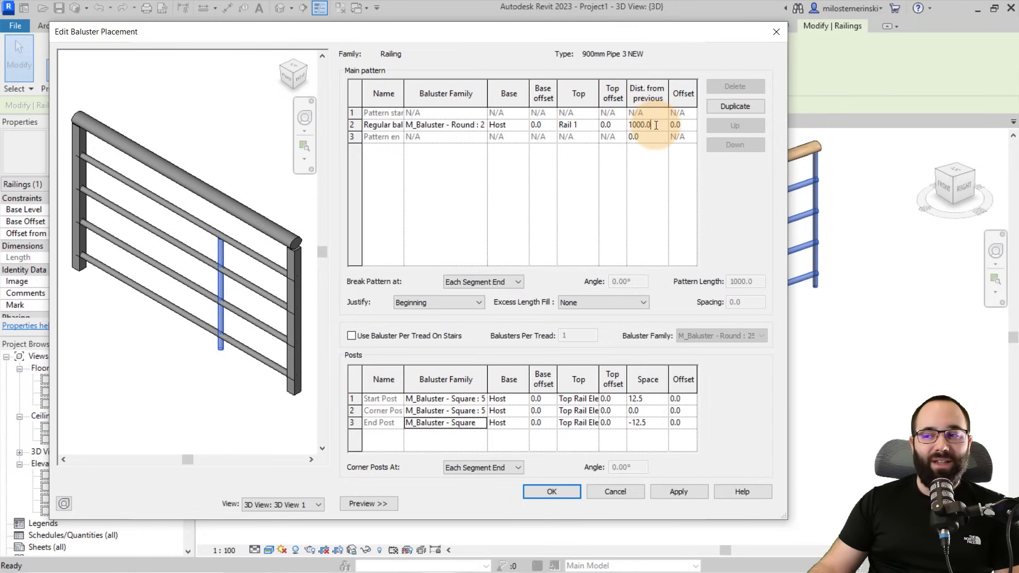
pyautogui.doubleClick(640, 127)
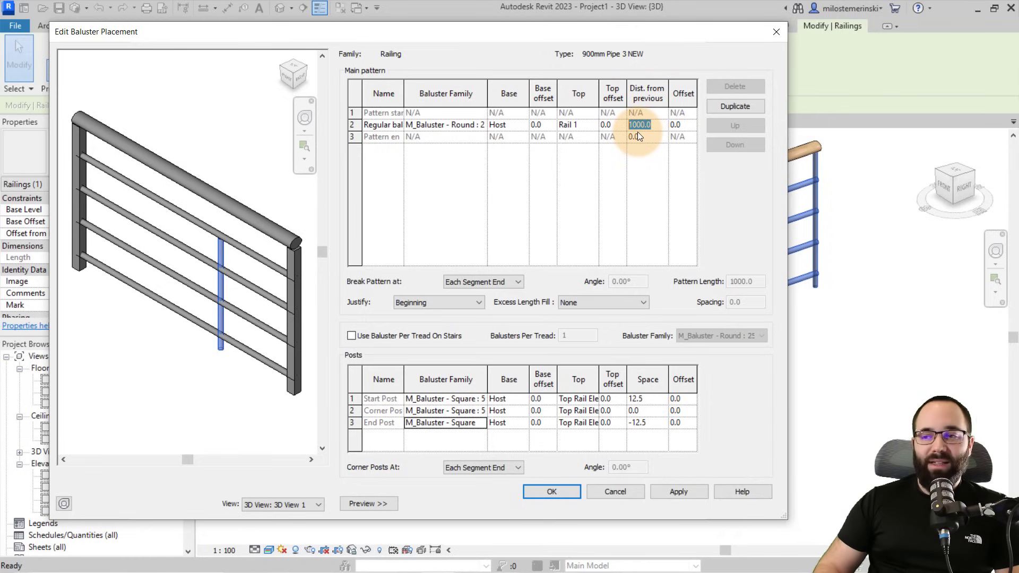
pyautogui.write('600')
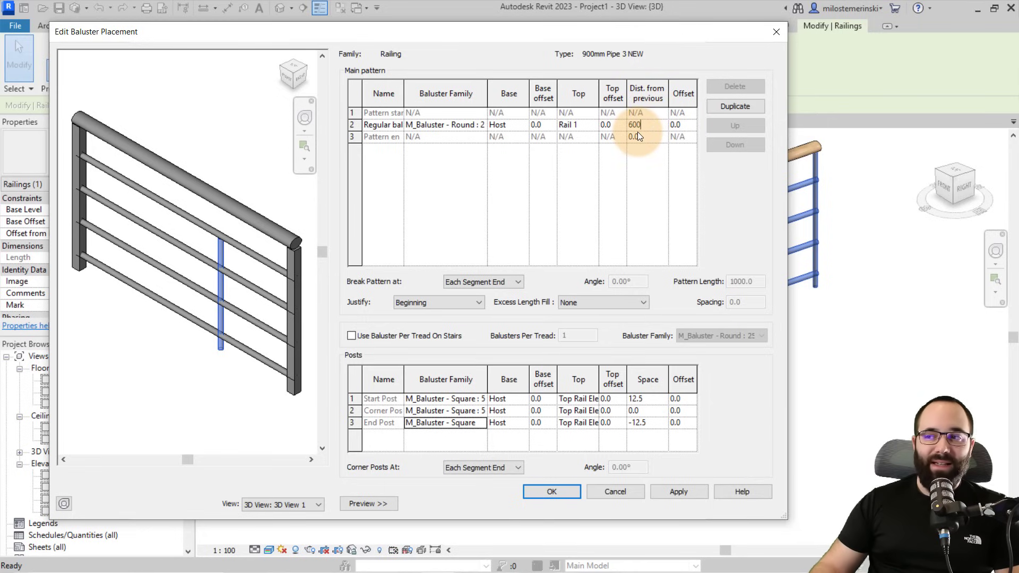
pyautogui.click(671, 463)
pyautogui.click(673, 491)
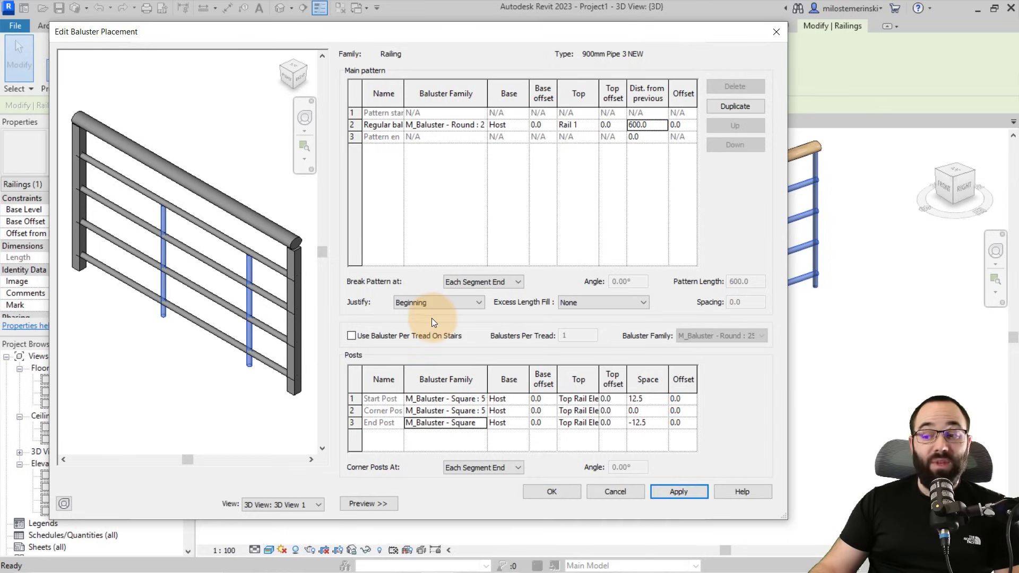
pyautogui.click(552, 491)
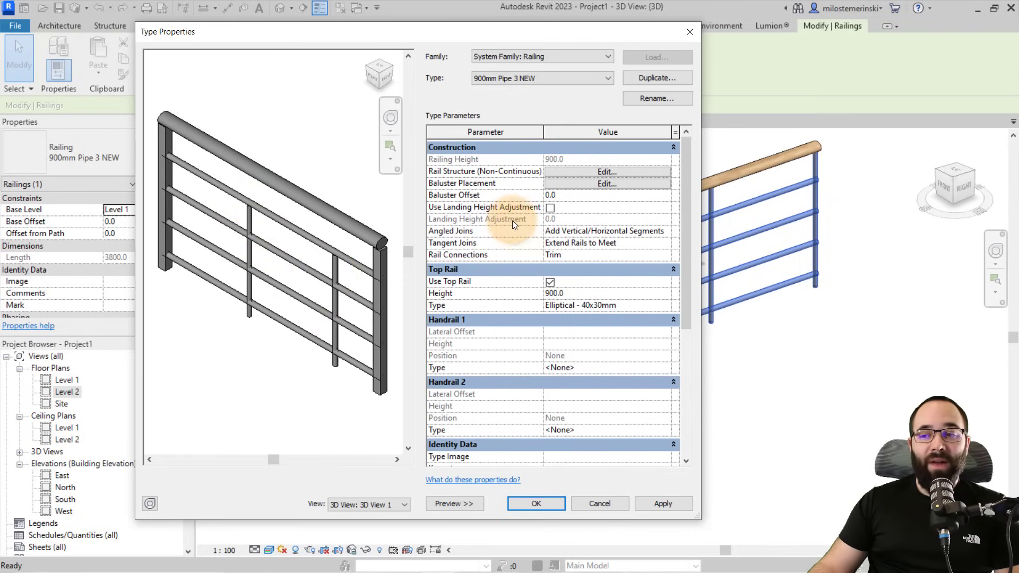
# Assign the Pipe – Wall Mount type to Handrail 1 with its support spacing set to 600, and apply it
pyautogui.scroll(-2, 512, 222)
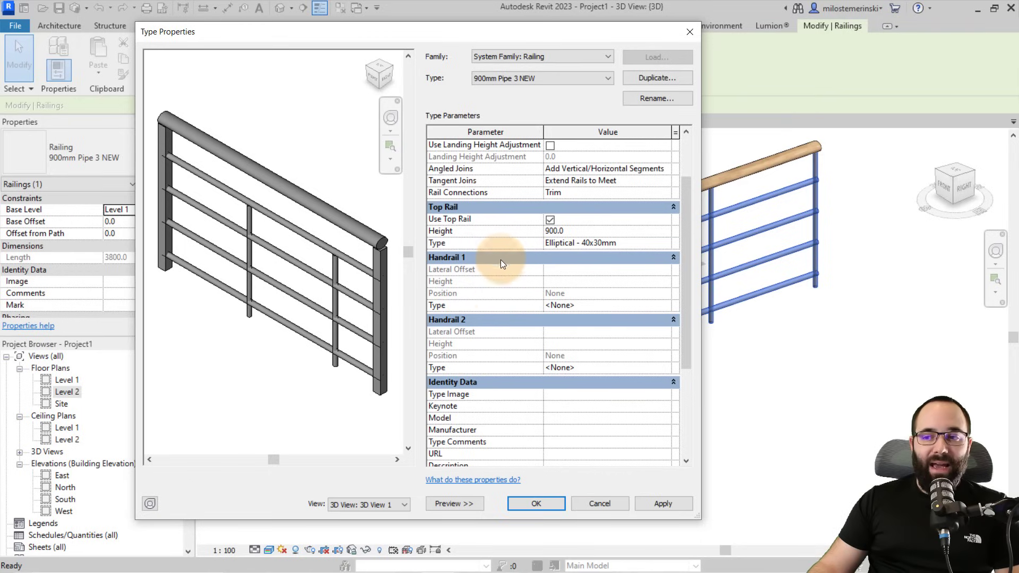
pyautogui.click(642, 305)
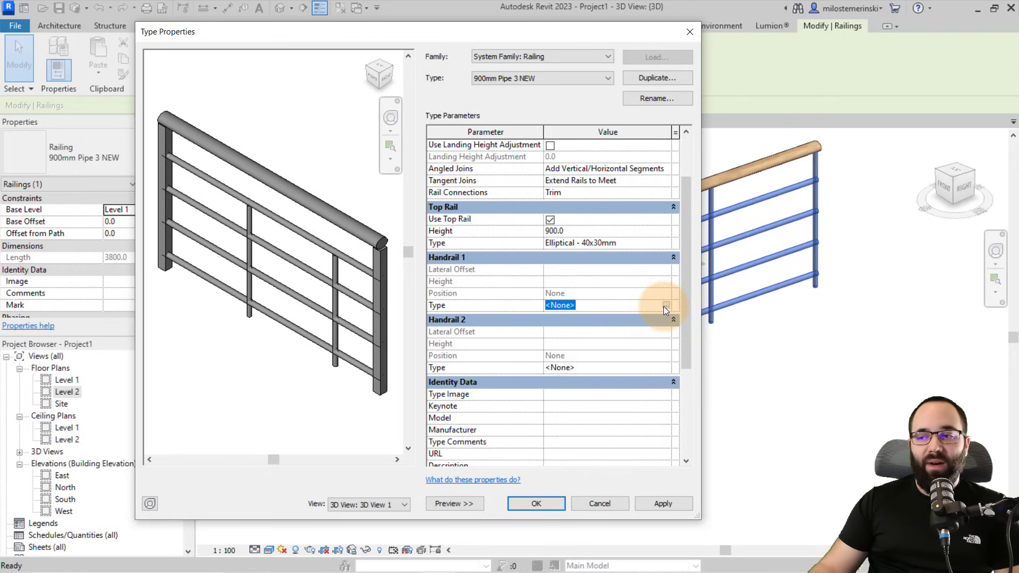
pyautogui.click(666, 305)
pyautogui.moveTo(383, 39); pyautogui.dragTo(288, 40)
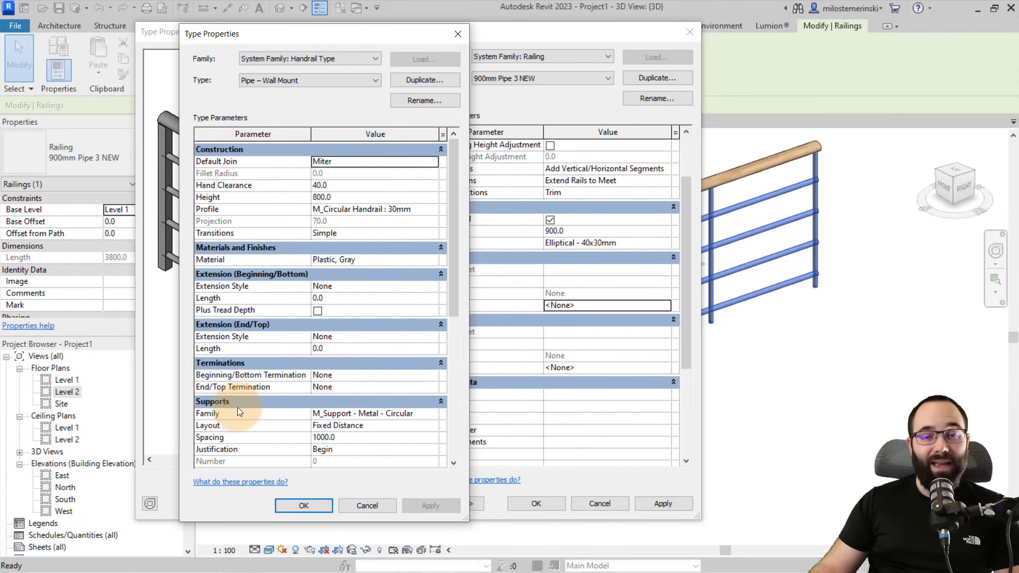
pyautogui.click(333, 439)
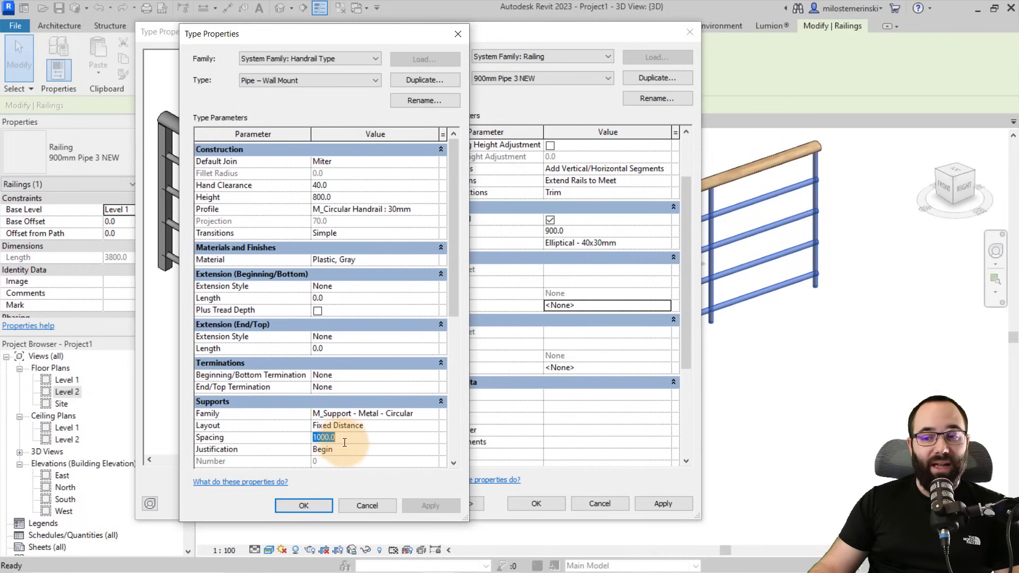
pyautogui.write('600')
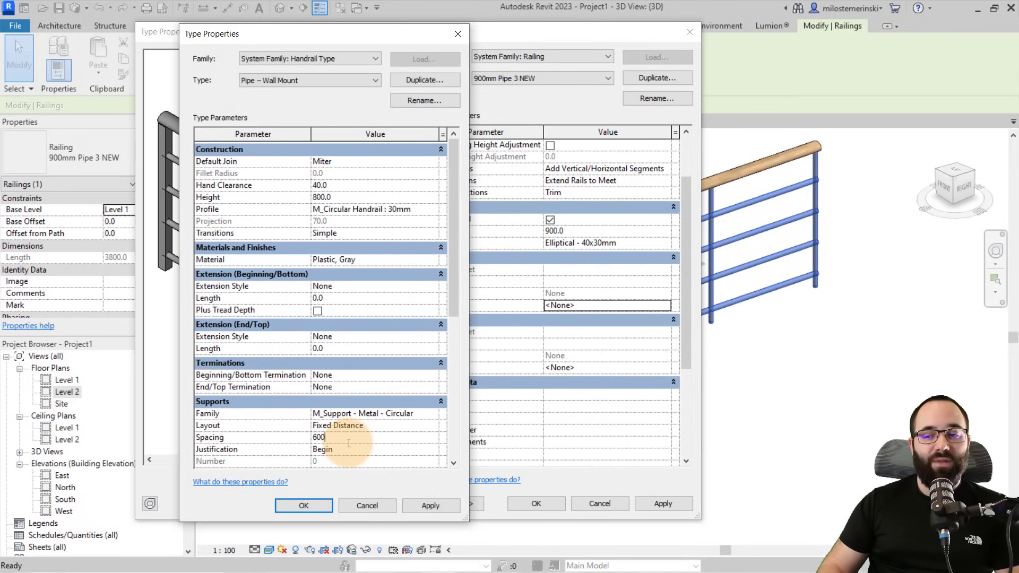
pyautogui.click(424, 509)
pyautogui.click(313, 507)
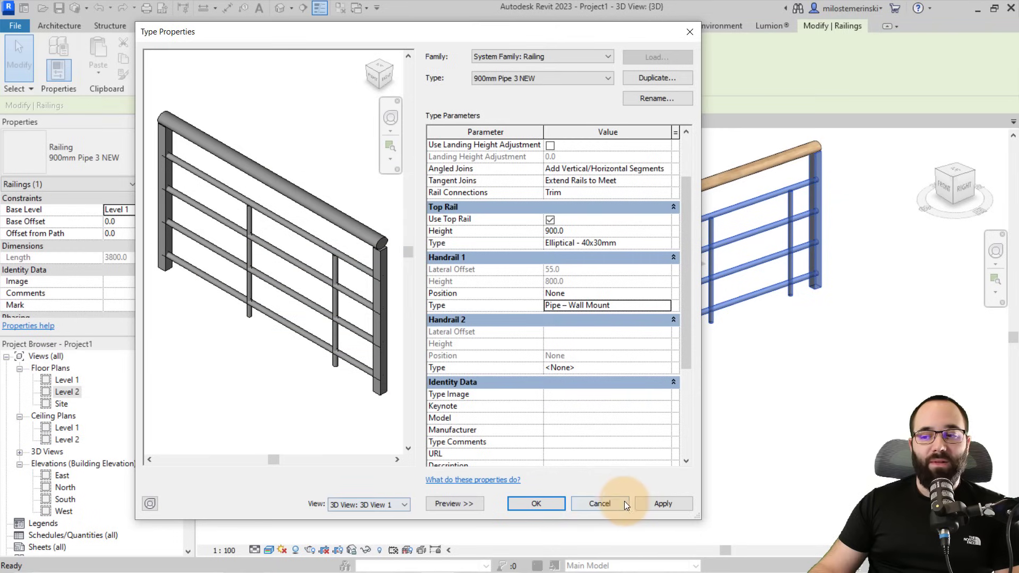
pyautogui.click(663, 502)
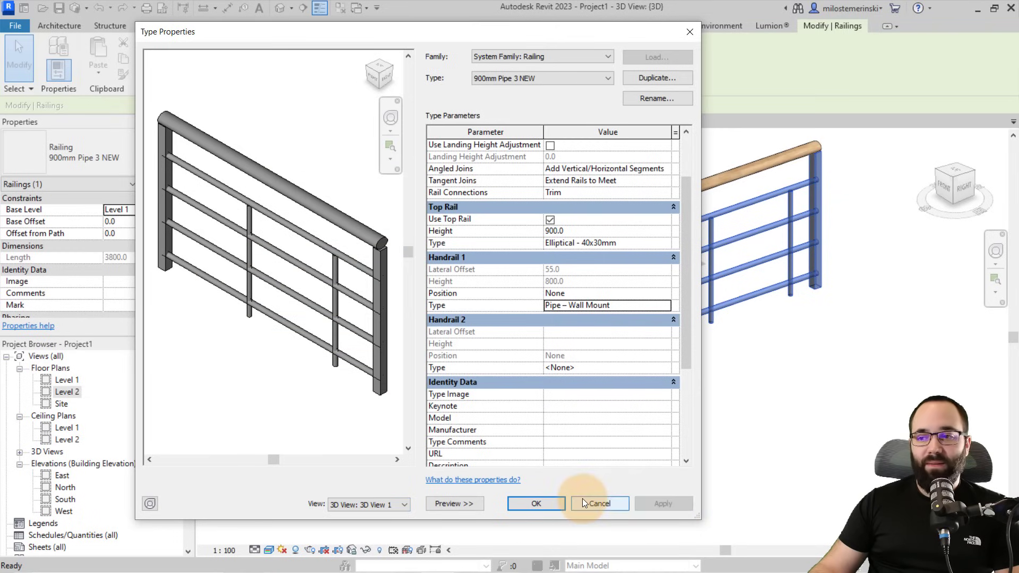
# Set the position of Handrail 1 to Left, apply it and accept the railing type properties
pyautogui.click(584, 294)
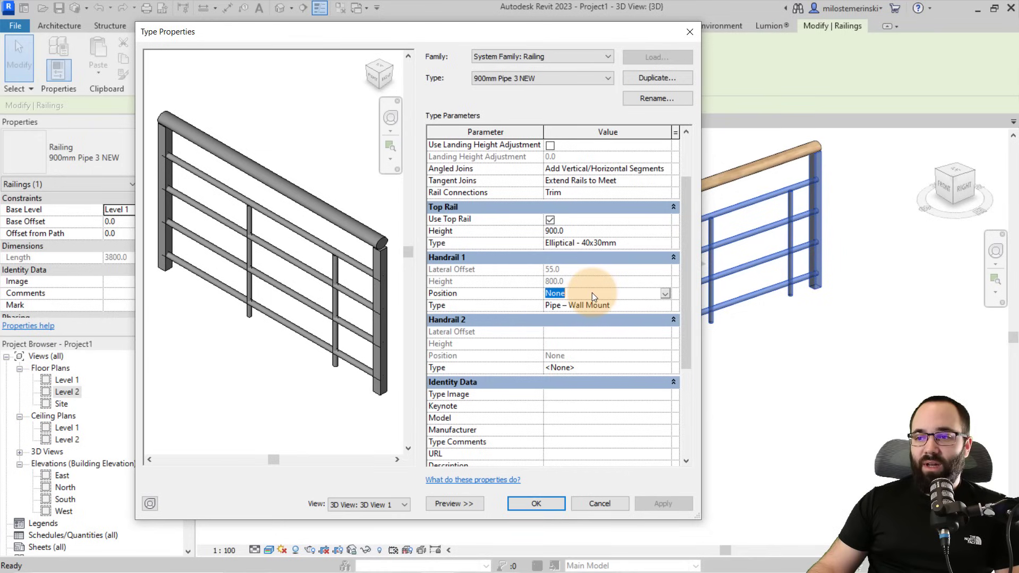
pyautogui.click(666, 293)
pyautogui.click(554, 315)
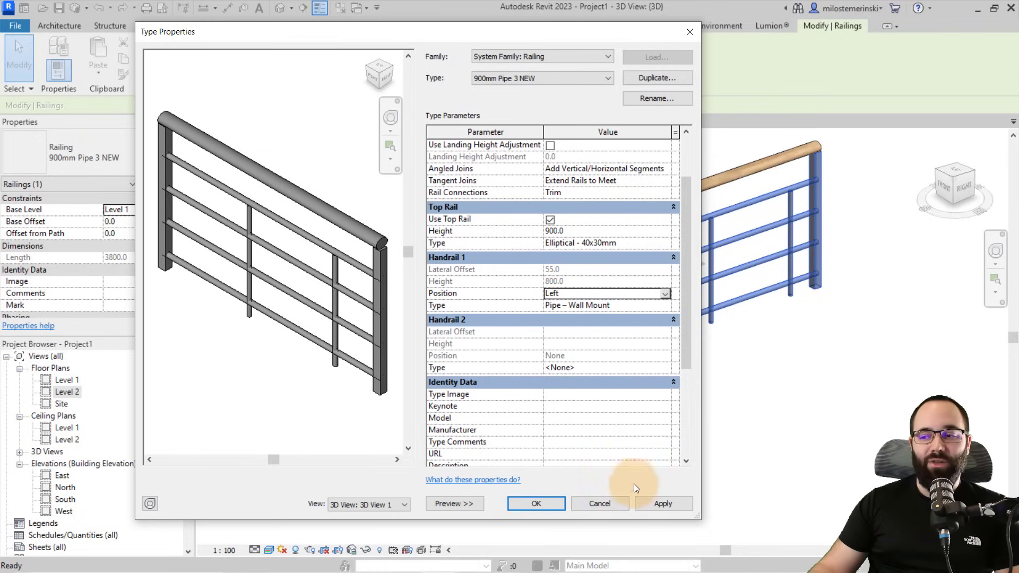
pyautogui.click(668, 504)
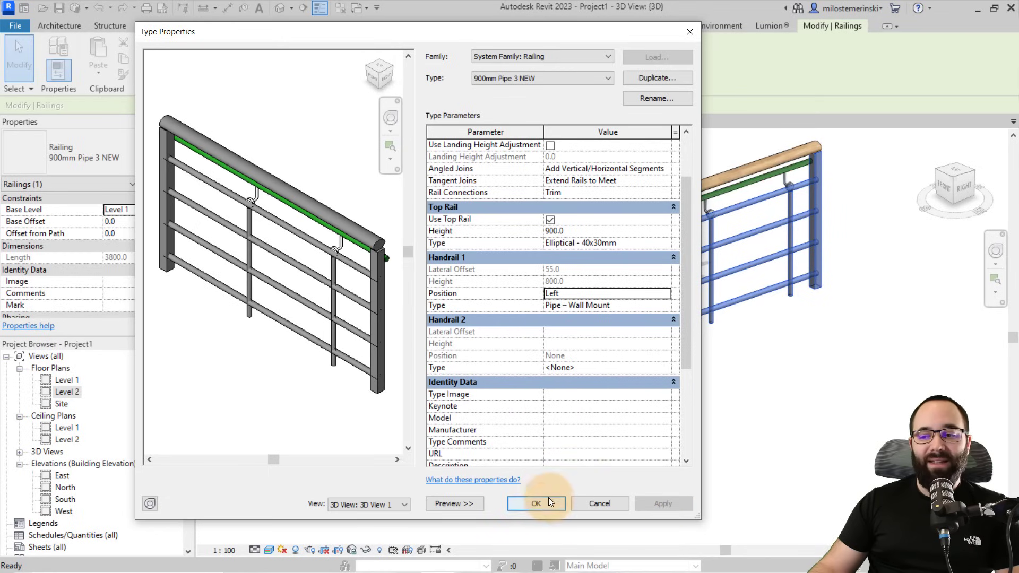
pyautogui.click(665, 294)
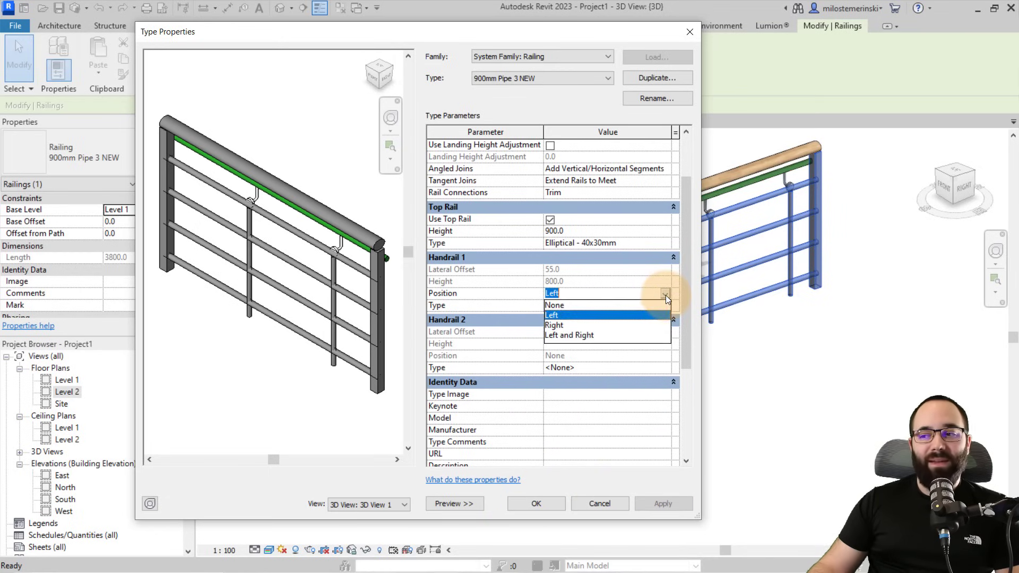
pyautogui.click(663, 295)
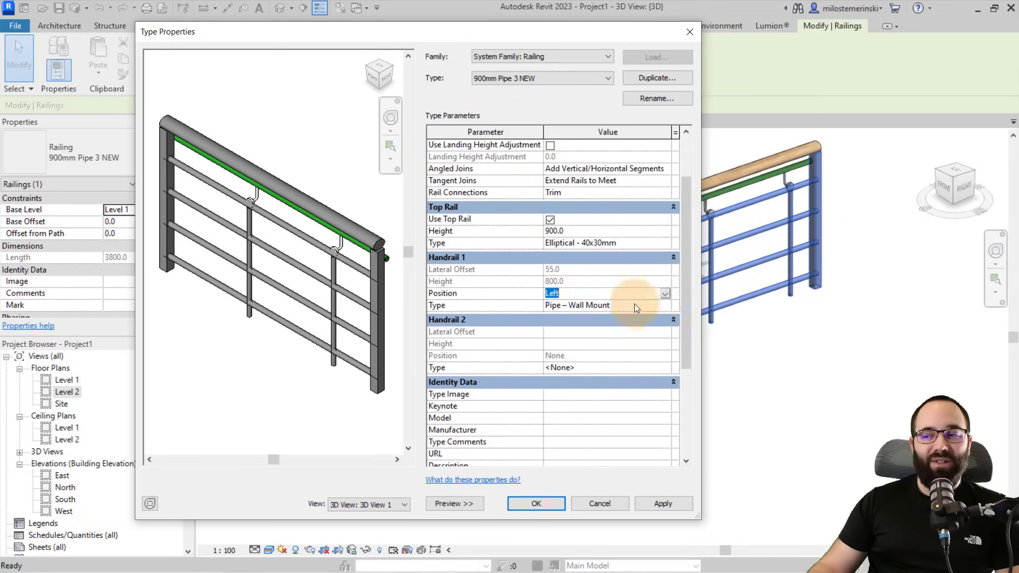
pyautogui.click(651, 505)
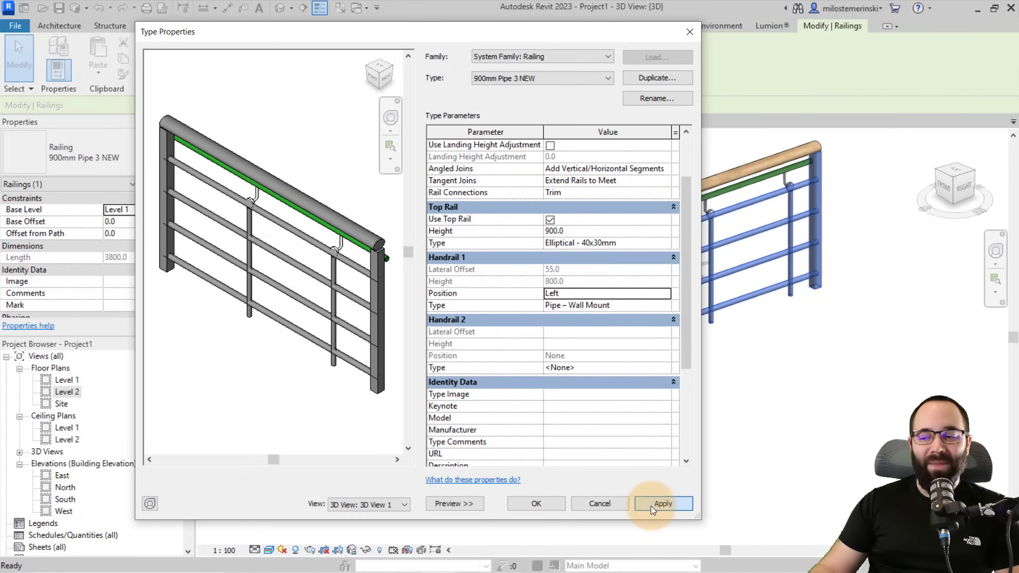
pyautogui.click(540, 508)
pyautogui.click(571, 480)
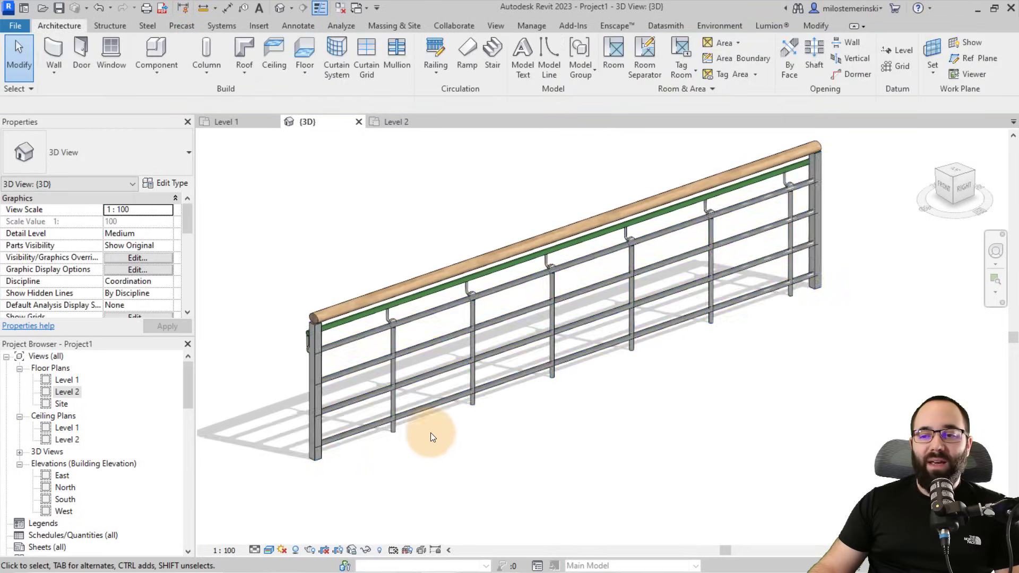
# Inspect the new handrail and its supports along the railing from both sides, and compare with the angled railing
pyautogui.moveTo(431, 433); pyautogui.dragTo(541, 441, button='middle')
pyautogui.click(537, 358)
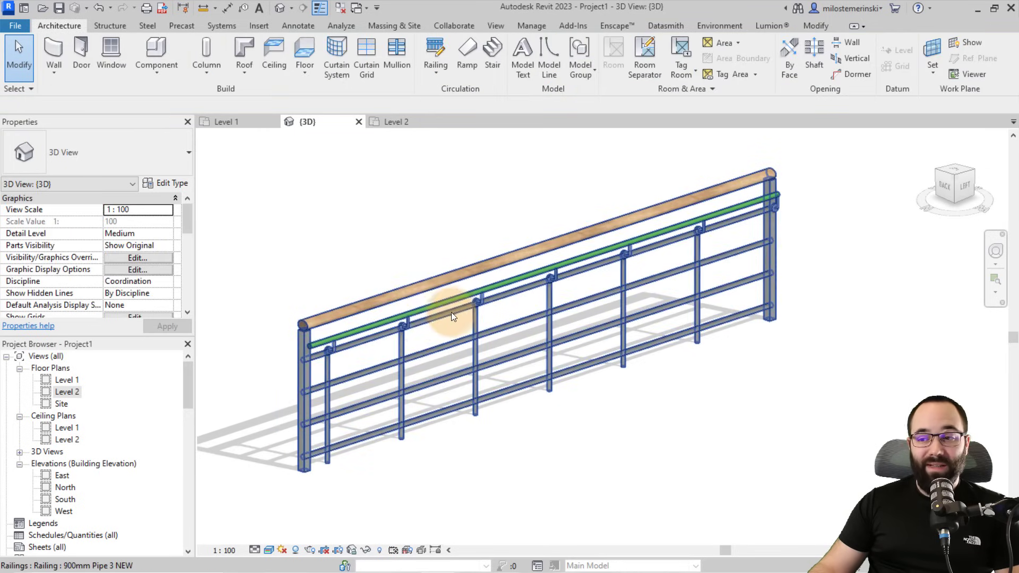
pyautogui.scroll(3, 425, 318)
pyautogui.scroll(4, 276, 388)
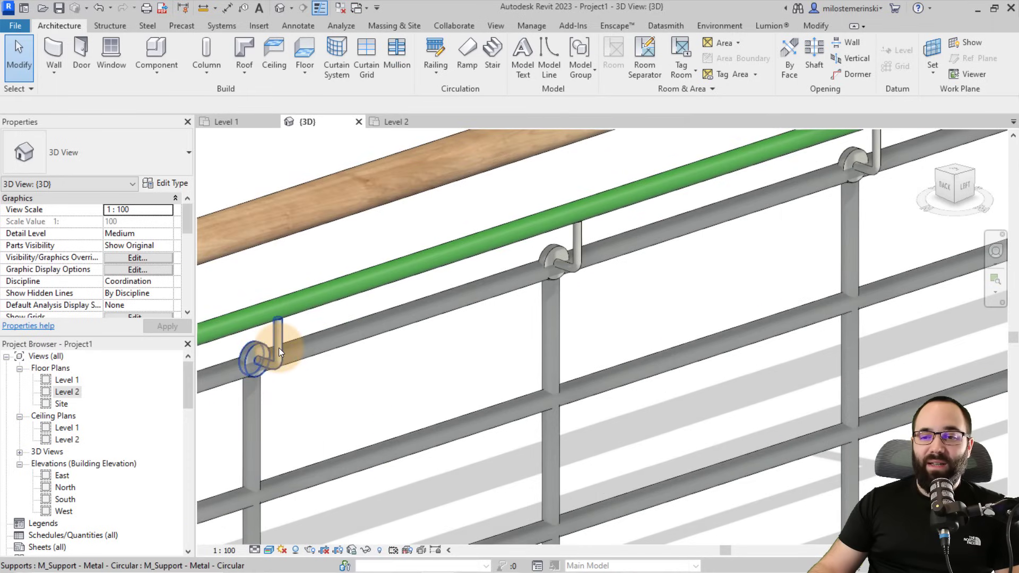
pyautogui.scroll(-1, 291, 358)
pyautogui.scroll(-5, 291, 358)
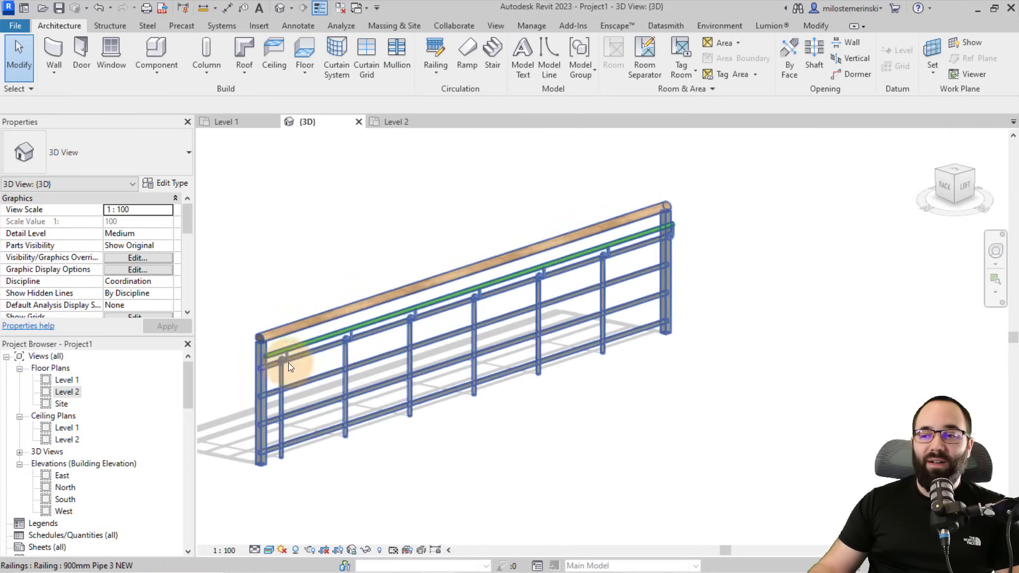
pyautogui.keyDown('shift'); pyautogui.moveTo(567, 285); pyautogui.dragTo(304, 358, button='middle'); pyautogui.keyUp('shift')
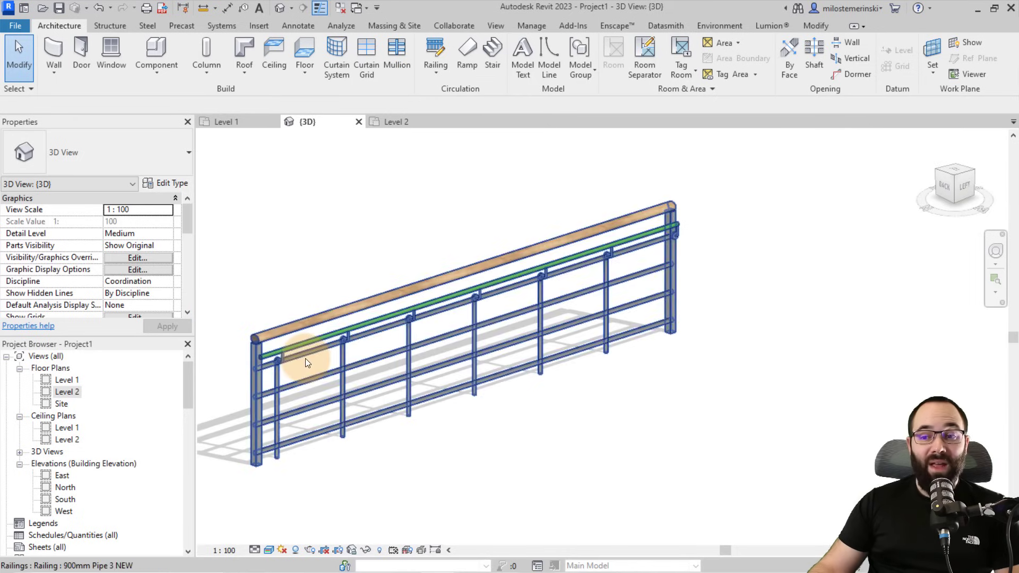
pyautogui.scroll(-2, 529, 364)
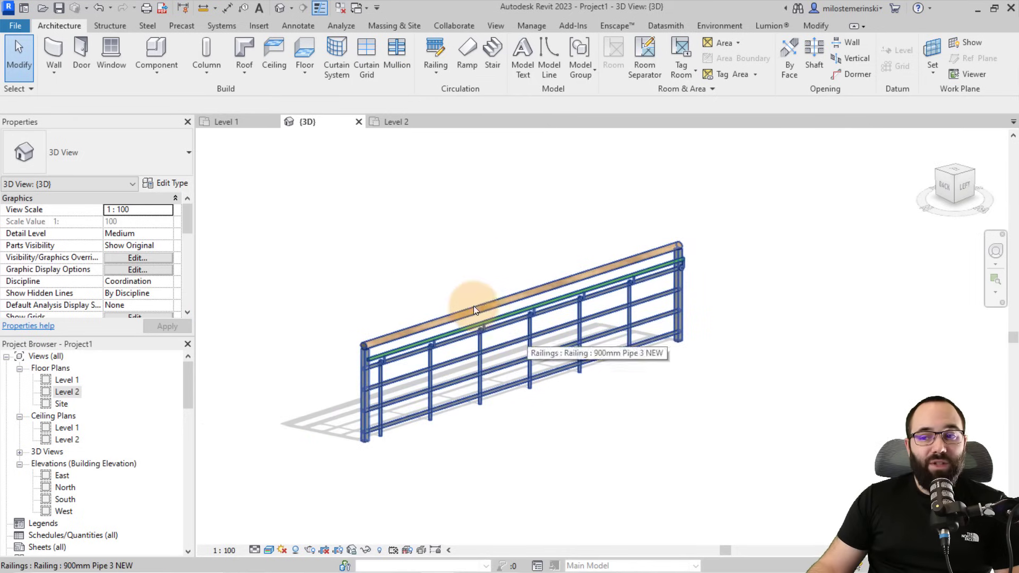
pyautogui.keyDown('shift'); pyautogui.moveTo(504, 352); pyautogui.dragTo(456, 372, button='middle'); pyautogui.keyUp('shift')
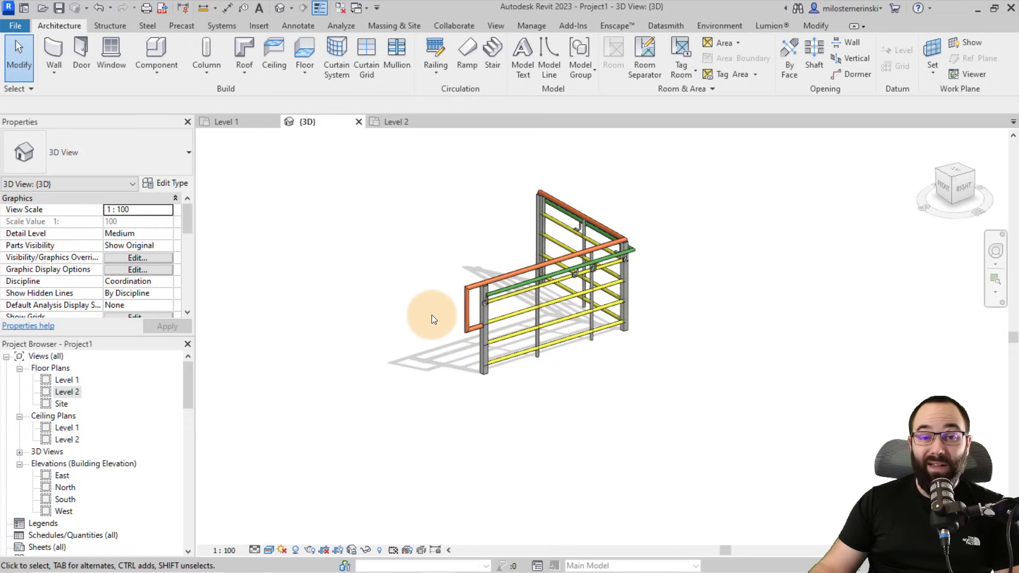
pyautogui.keyDown('shift'); pyautogui.moveTo(413, 340); pyautogui.dragTo(424, 359, button='middle'); pyautogui.keyUp('shift')
pyautogui.keyDown('shift'); pyautogui.moveTo(316, 391); pyautogui.dragTo(380, 391, button='middle'); pyautogui.keyUp('shift')
# Unpin the handrail support at the baluster nearest the end post and move it onto that post
pyautogui.scroll(3, 379, 391)
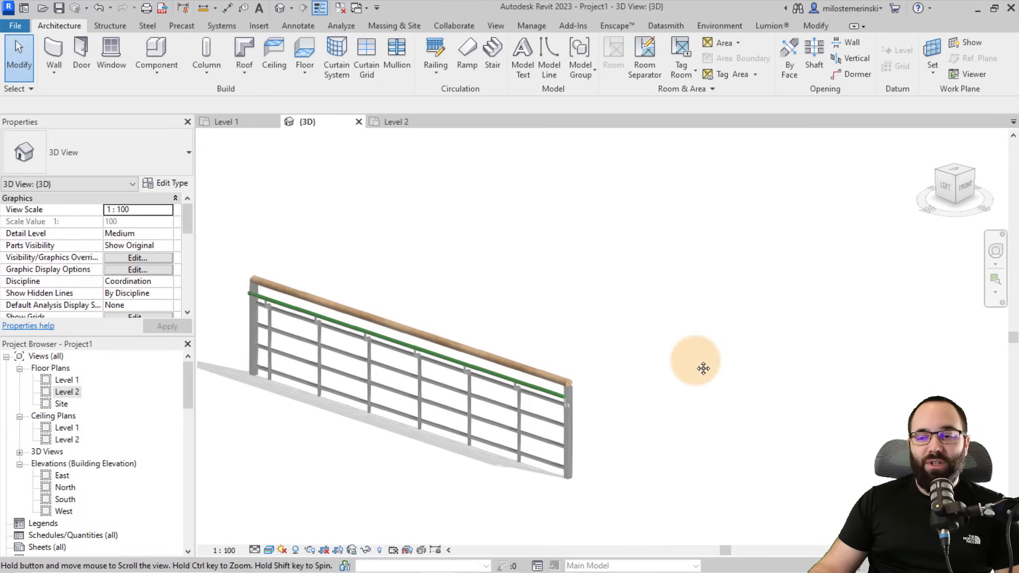
pyautogui.scroll(3, 273, 250)
pyautogui.moveTo(249, 297); pyautogui.dragTo(404, 324, button='middle')
pyautogui.scroll(2, 425, 313)
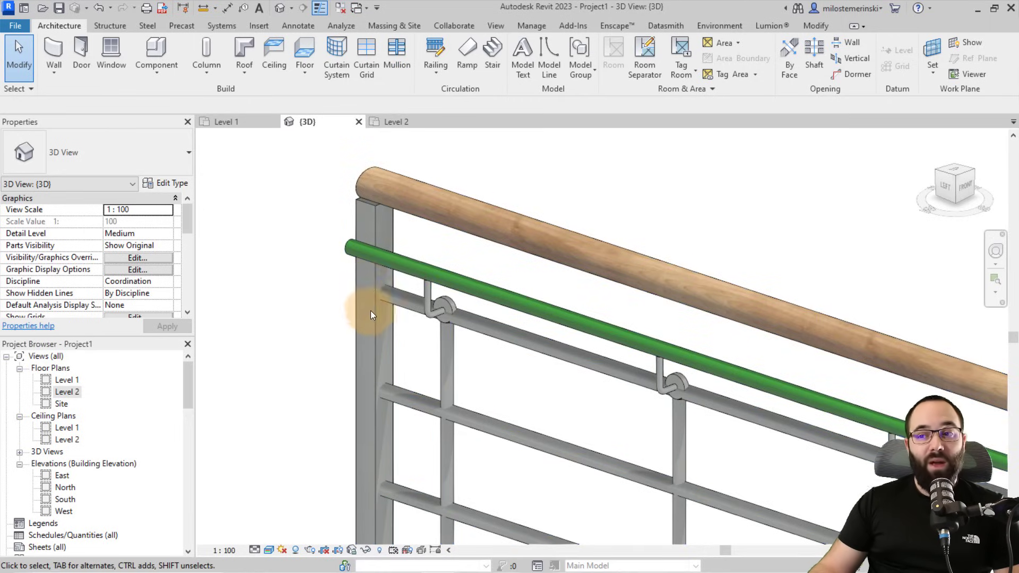
pyautogui.moveTo(370, 311); pyautogui.dragTo(315, 313, button='middle')
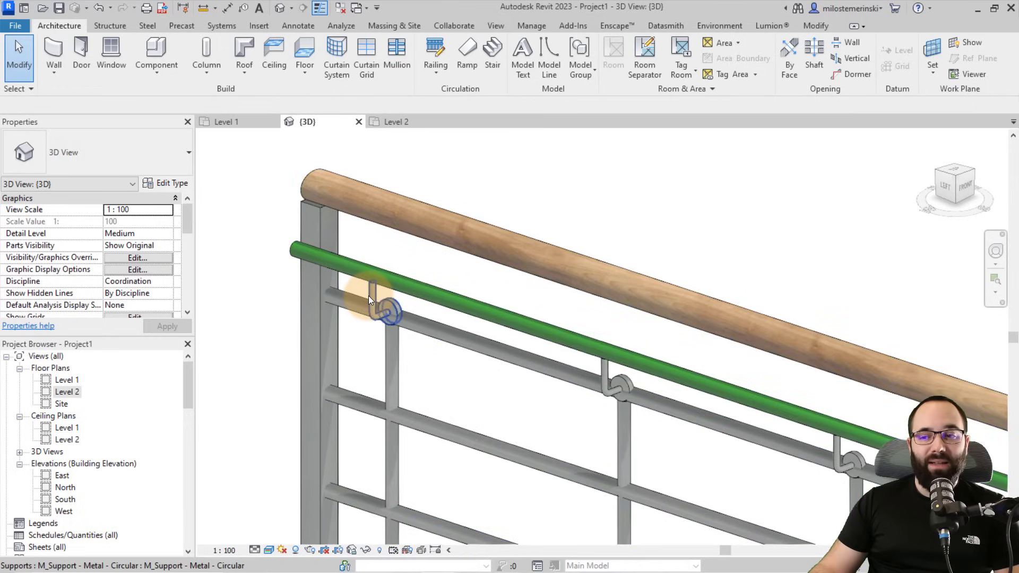
pyautogui.click(369, 295)
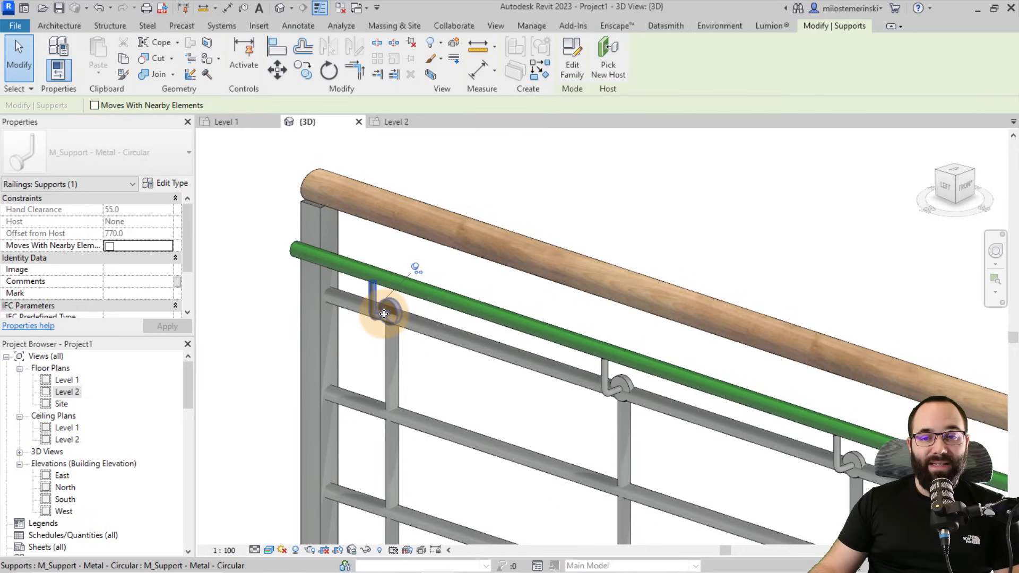
pyautogui.moveTo(415, 268); pyautogui.dragTo(289, 276)
pyautogui.keyDown('shift'); pyautogui.moveTo(345, 307); pyautogui.dragTo(265, 275, button='middle'); pyautogui.keyUp('shift')
pyautogui.click(275, 290)
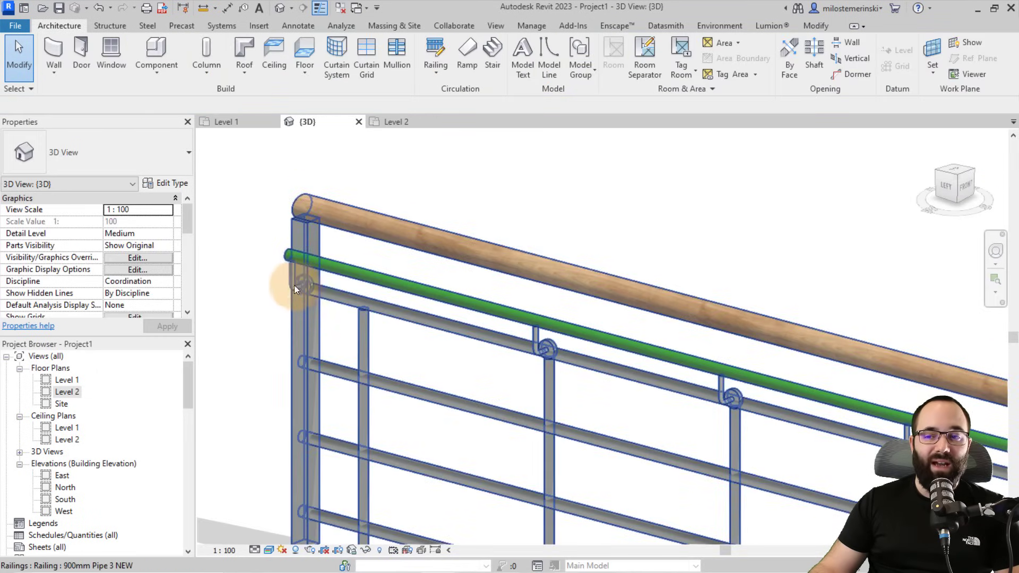
# Examine the extension settings of the Circular - 40mm 2 top rail type used by the 900mm Pipe 2 railing
pyautogui.scroll(-10, 397, 288)
pyautogui.moveTo(397, 288); pyautogui.dragTo(431, 339, button='middle')
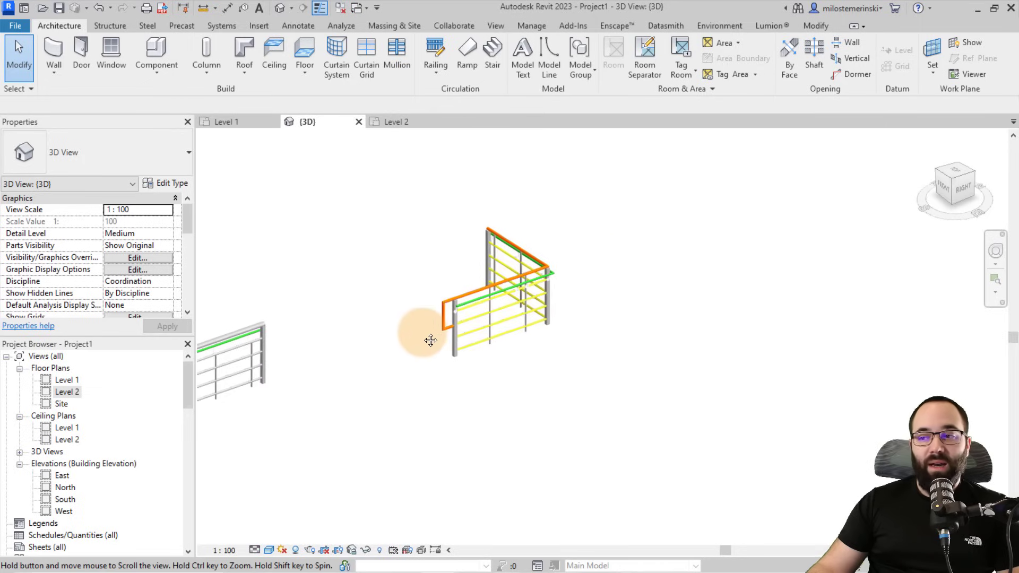
pyautogui.scroll(6, 476, 305)
pyautogui.keyDown('shift'); pyautogui.moveTo(423, 284); pyautogui.dragTo(383, 293, button='middle'); pyautogui.keyUp('shift')
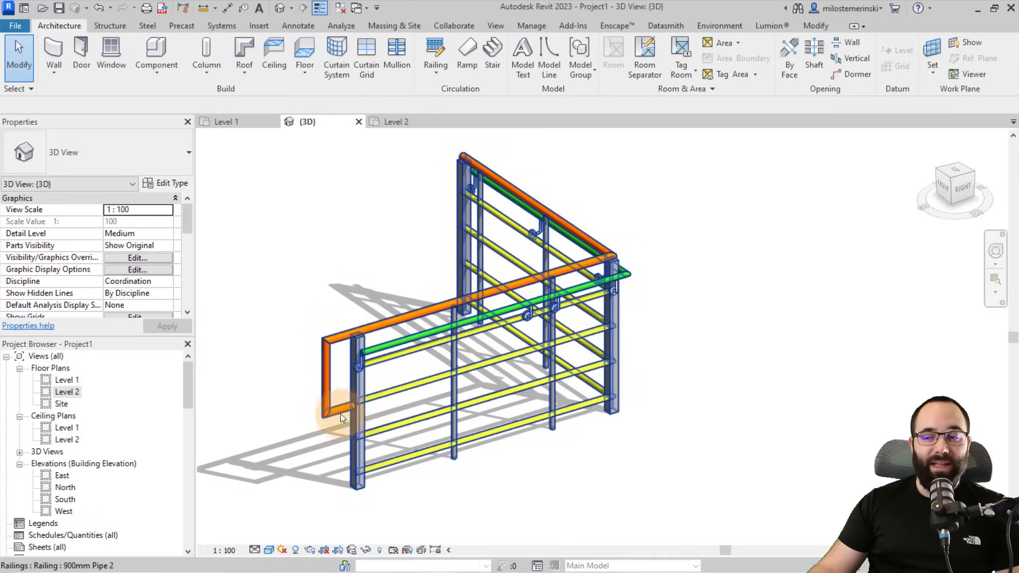
pyautogui.moveTo(328, 376); pyautogui.dragTo(396, 356, button='middle')
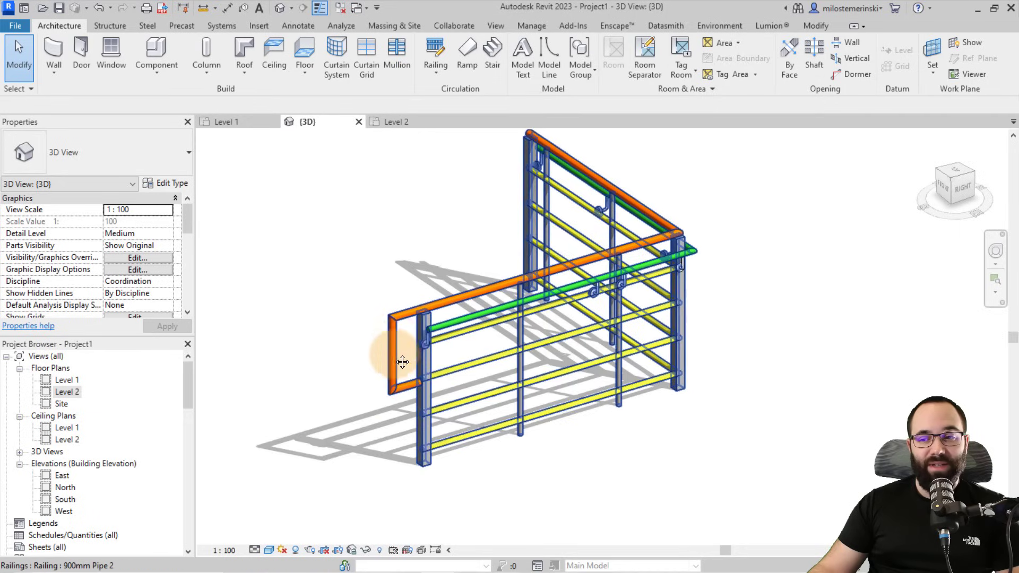
pyautogui.click(394, 336)
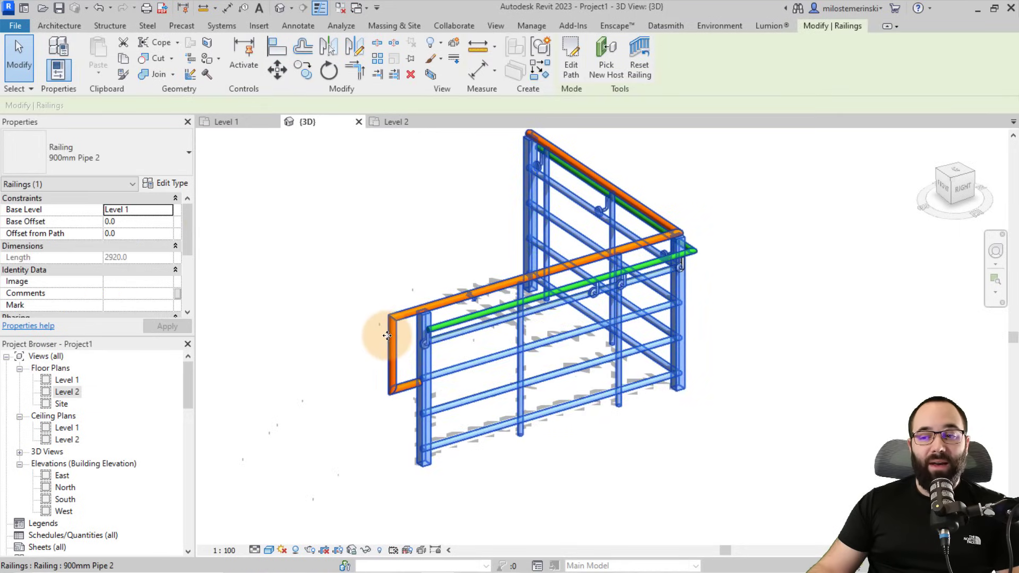
pyautogui.click(177, 187)
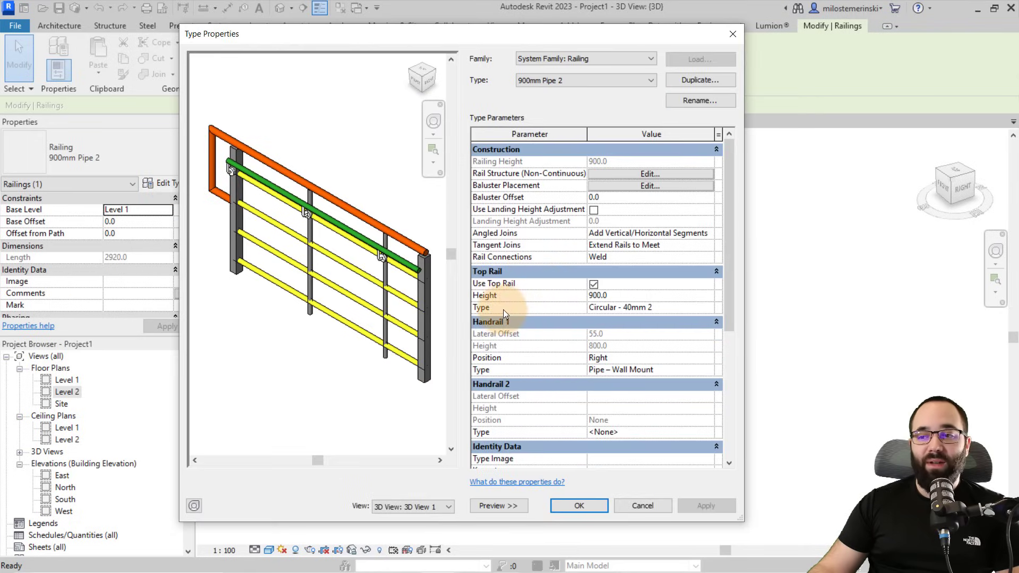
pyautogui.click(704, 308)
pyautogui.click(712, 308)
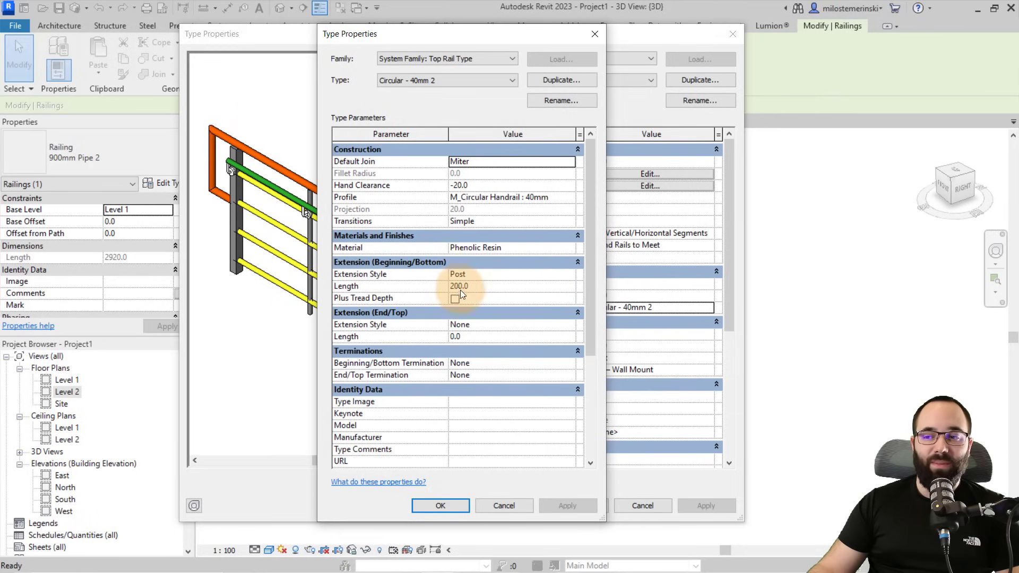
pyautogui.click(499, 512)
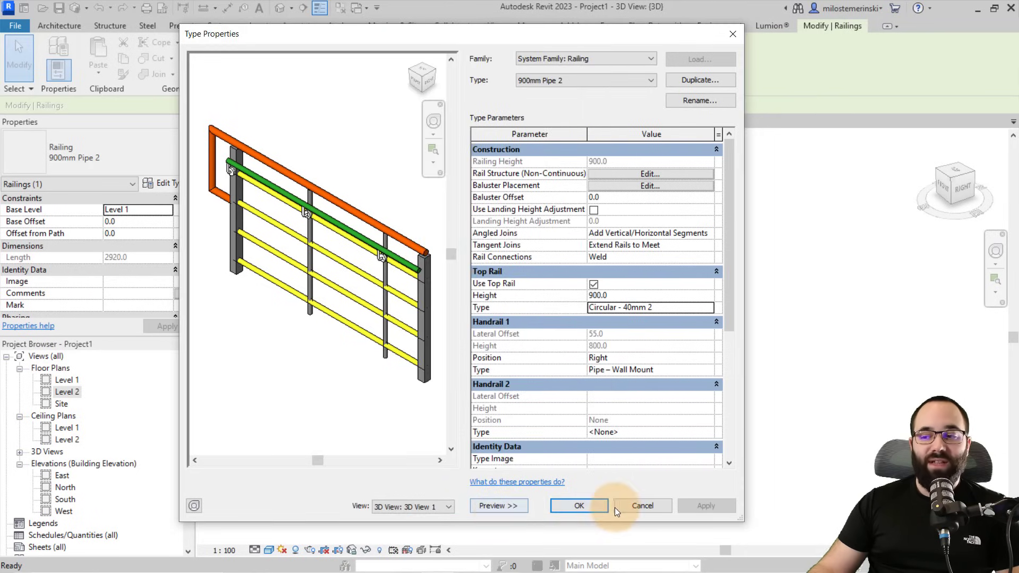
pyautogui.click(579, 506)
# Select the top rail of the 900mm Pipe 2 railing and unpin it
pyautogui.click(364, 382)
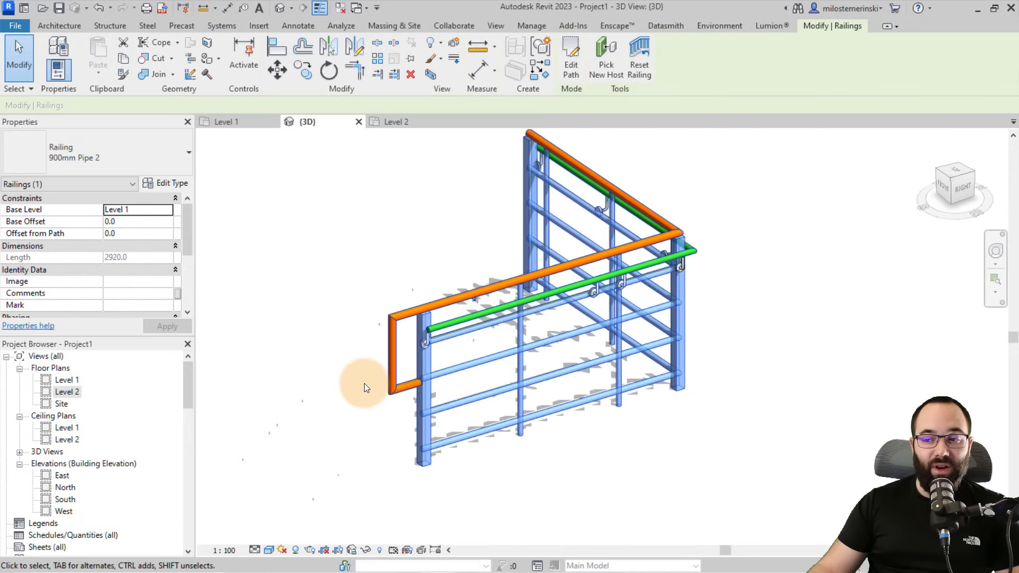
pyautogui.click(390, 369)
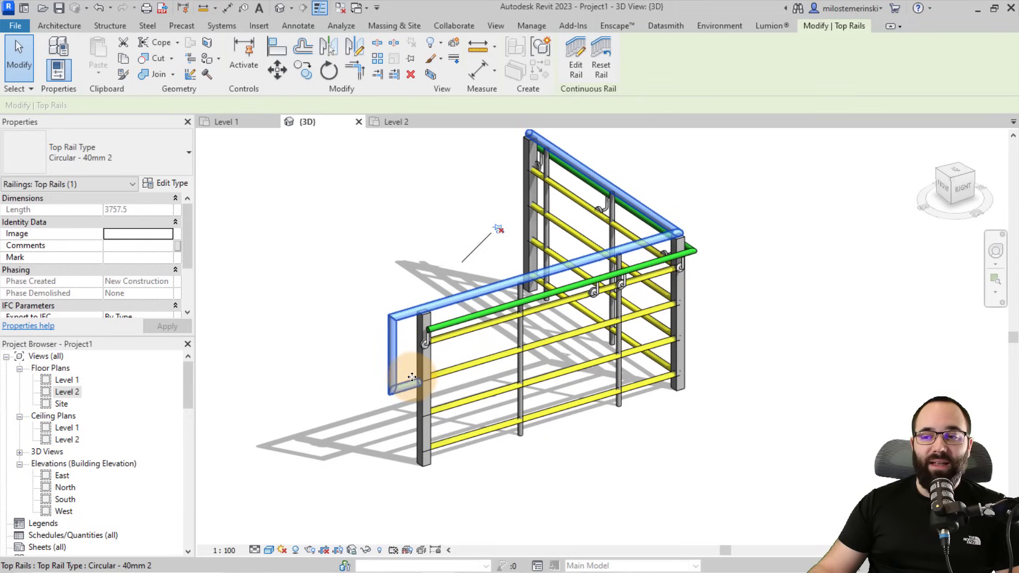
pyautogui.click(498, 229)
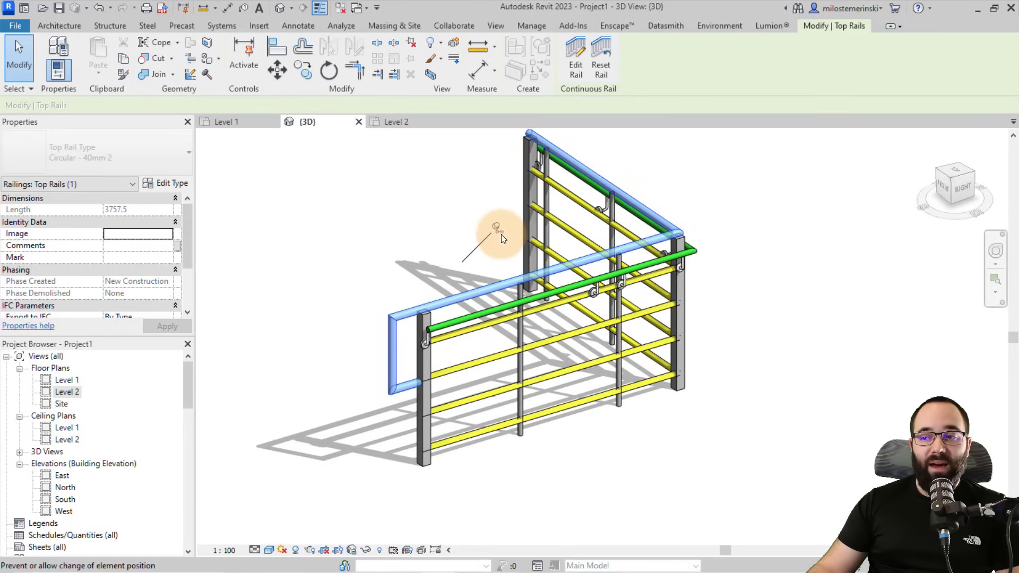
# Unpin the top rail and edit its path, deleting the vertical and return segments of the end extension
pyautogui.click(498, 230)
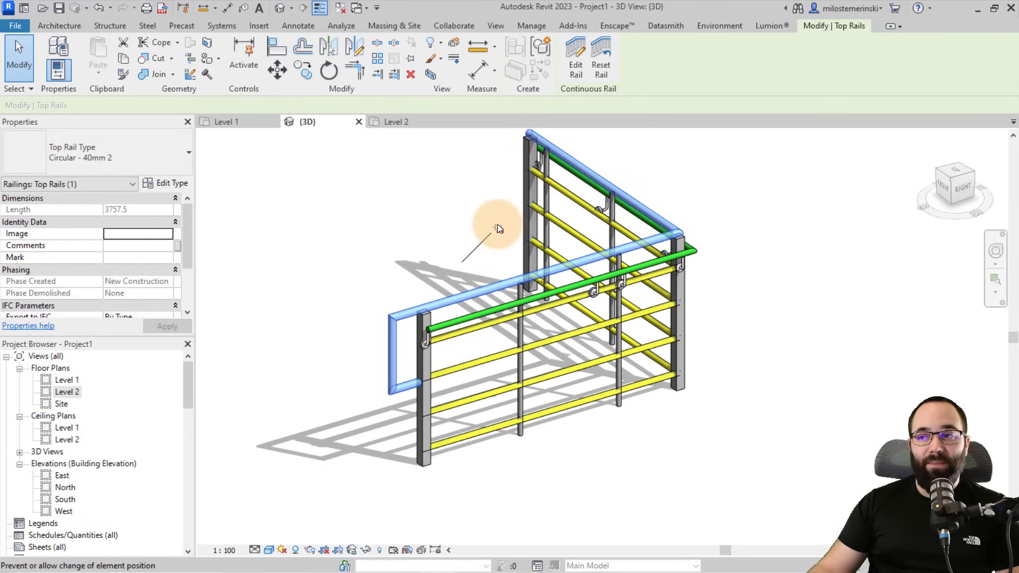
pyautogui.click(581, 77)
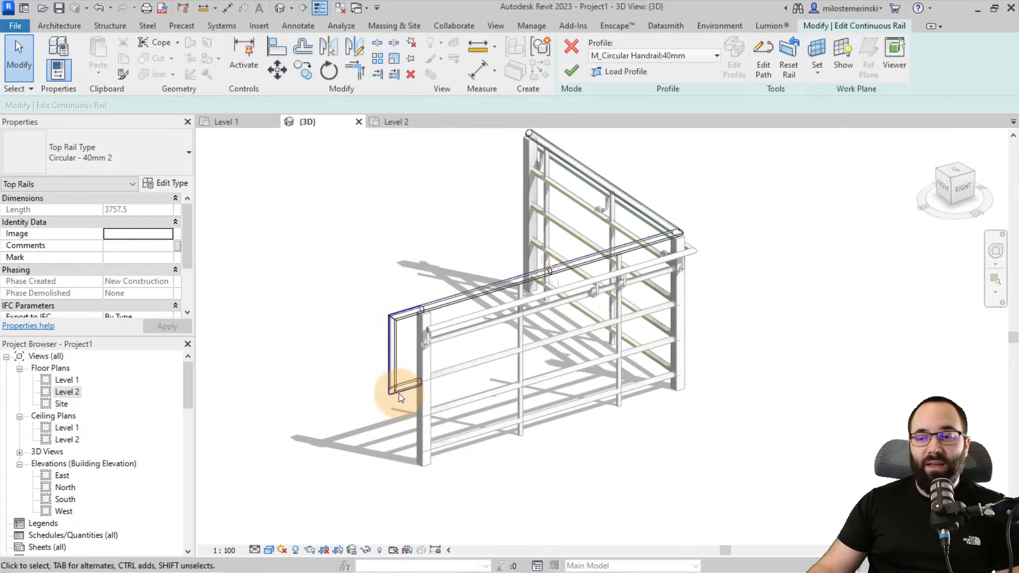
pyautogui.click(760, 71)
pyautogui.moveTo(395, 400); pyautogui.dragTo(369, 371)
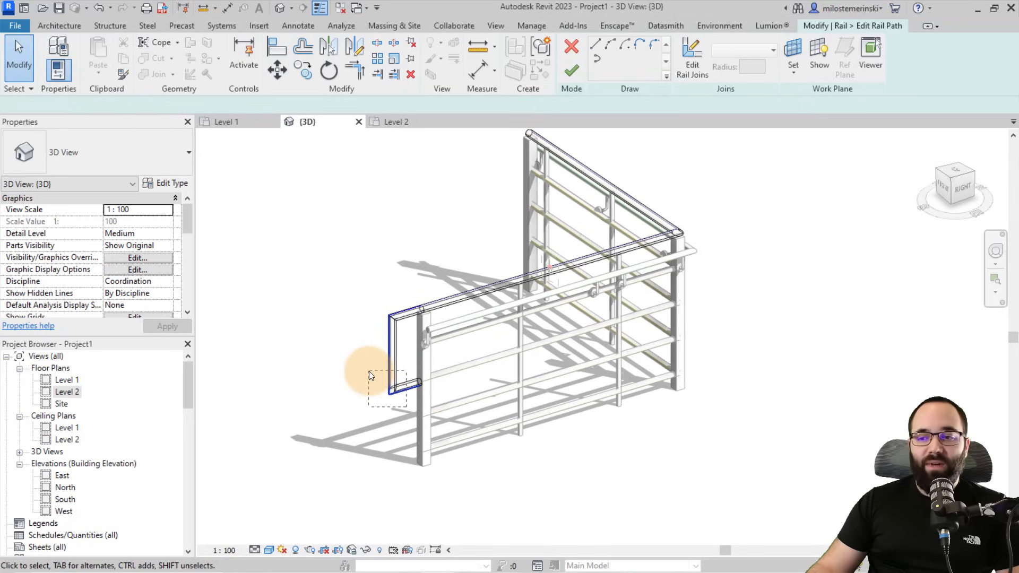
pyautogui.press('Delete')
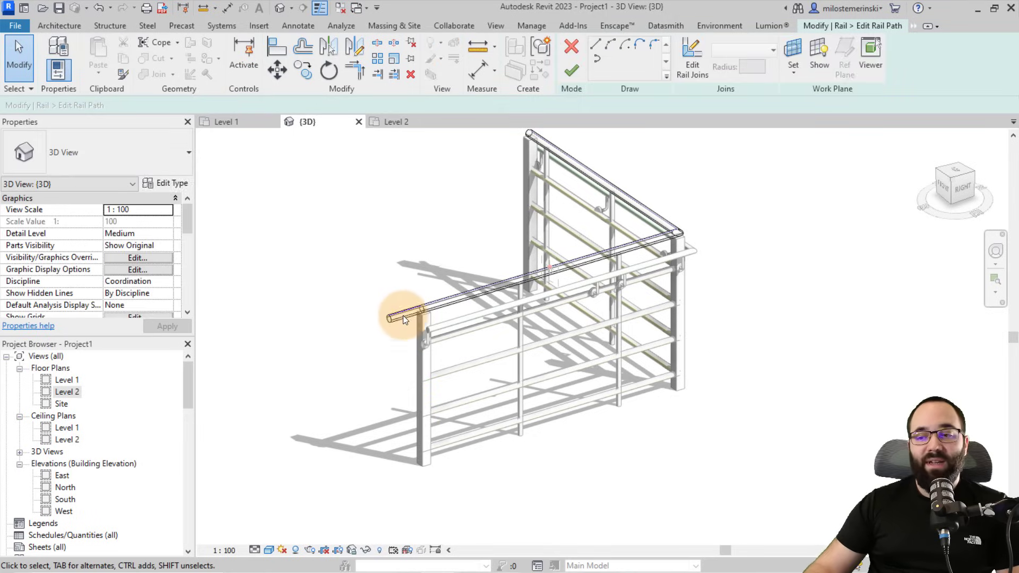
# Draw a start-end-radius arc of about 236 mm radius from the extension's open end back to the end post, tangent to the extension, and finish the rail edit
pyautogui.scroll(2, 408, 313)
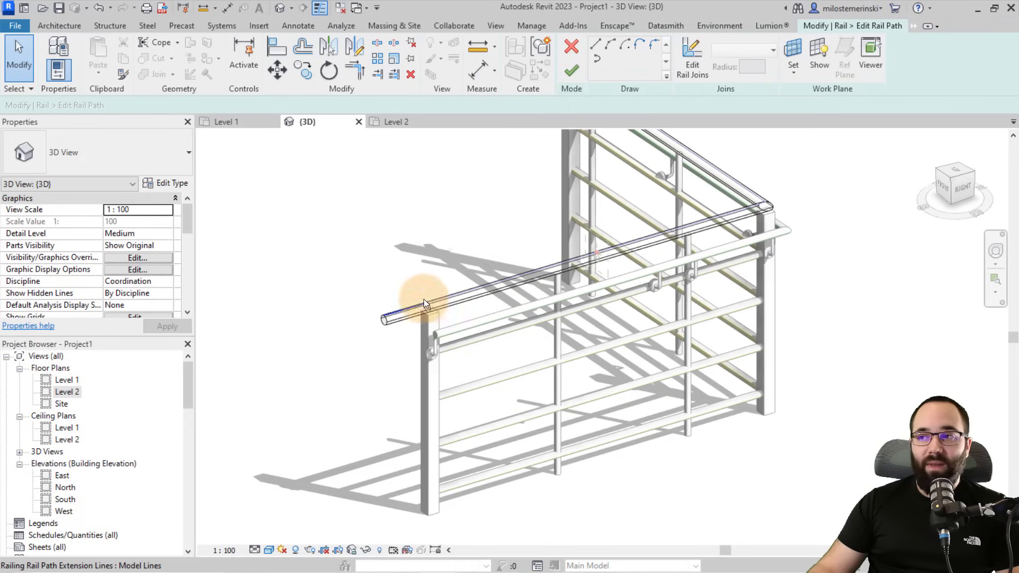
pyautogui.click(610, 48)
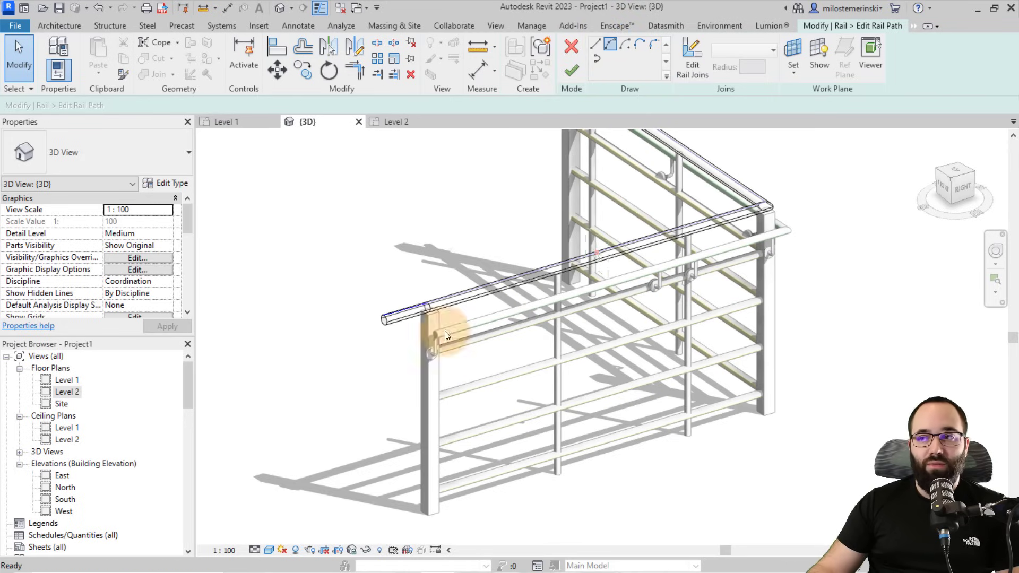
pyautogui.click(384, 318)
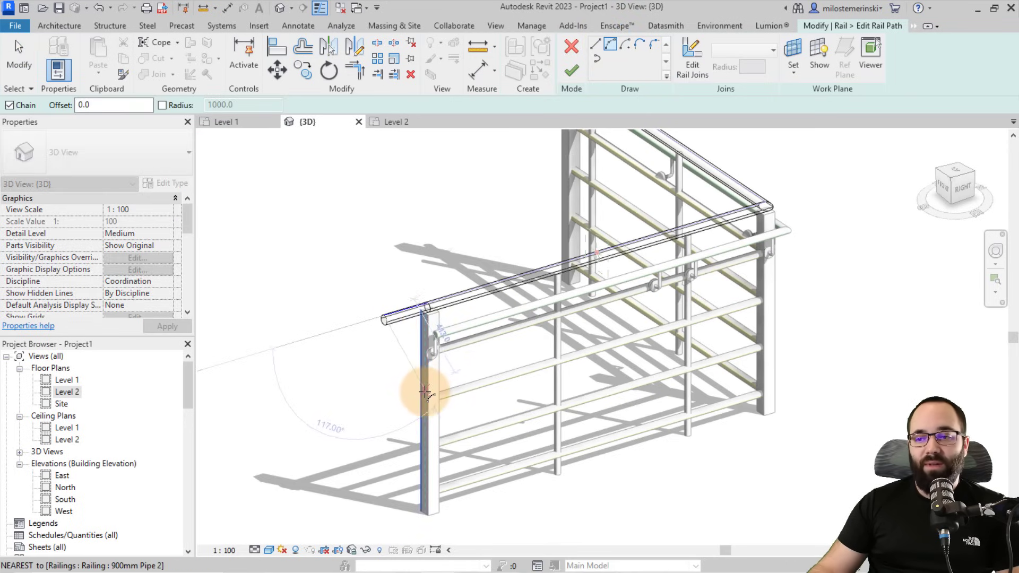
pyautogui.scroll(2, 421, 388)
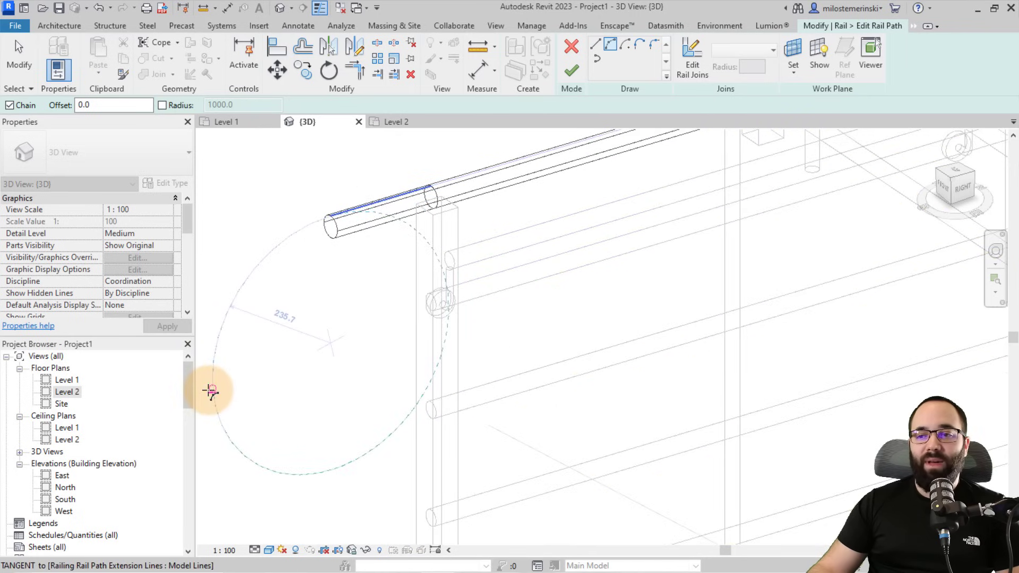
pyautogui.click(212, 392)
pyautogui.scroll(-2, 381, 273)
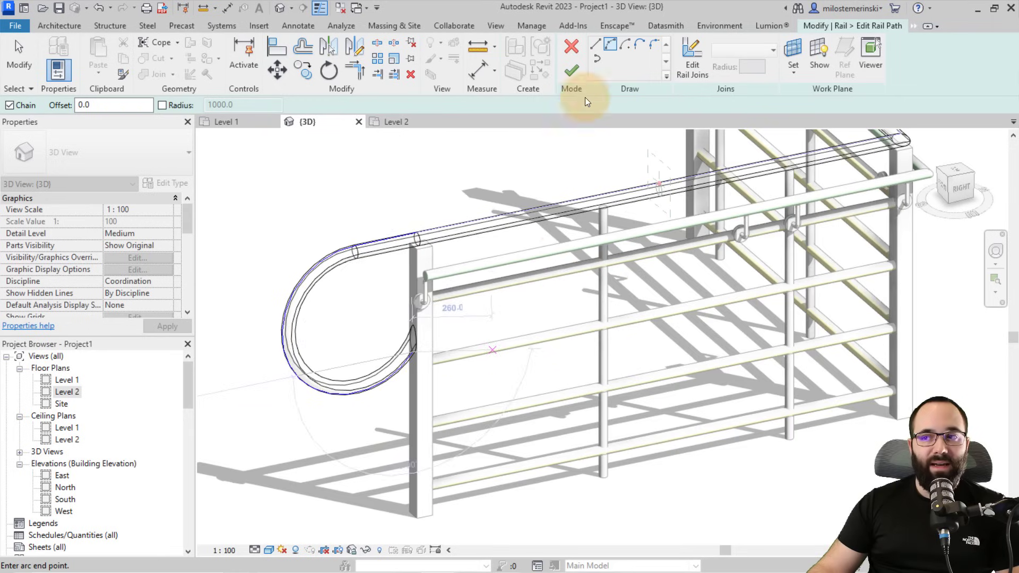
pyautogui.click(571, 72)
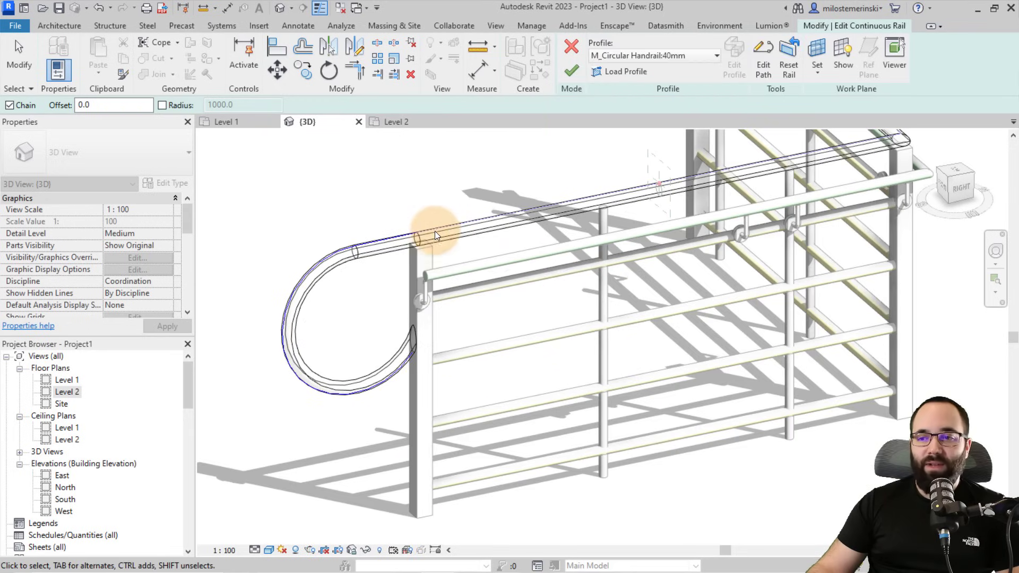
pyautogui.click(566, 74)
pyautogui.scroll(-3, 406, 199)
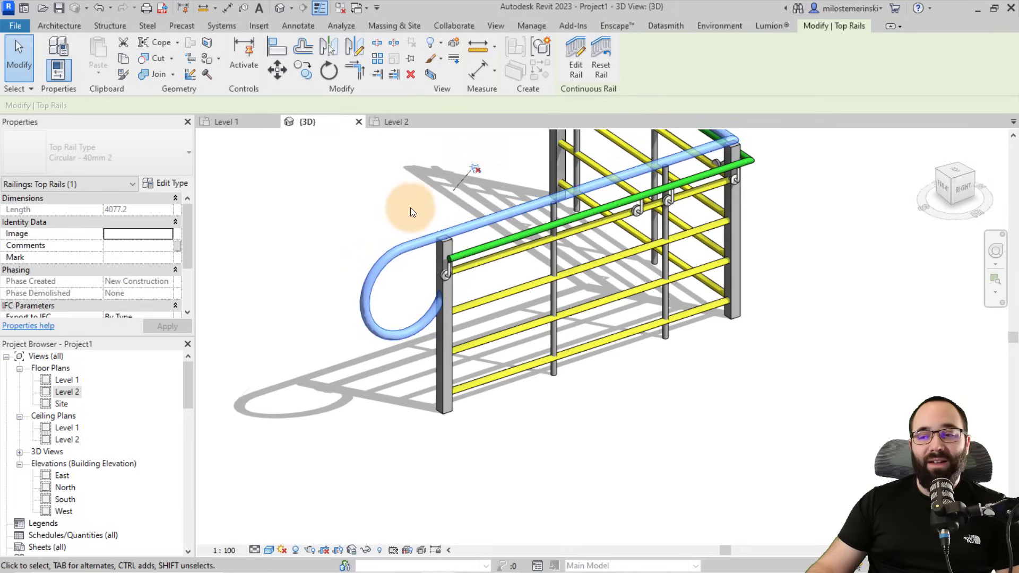
pyautogui.click(410, 211)
pyautogui.keyDown('shift'); pyautogui.moveTo(425, 249); pyautogui.dragTo(426, 332, button='middle'); pyautogui.keyUp('shift')
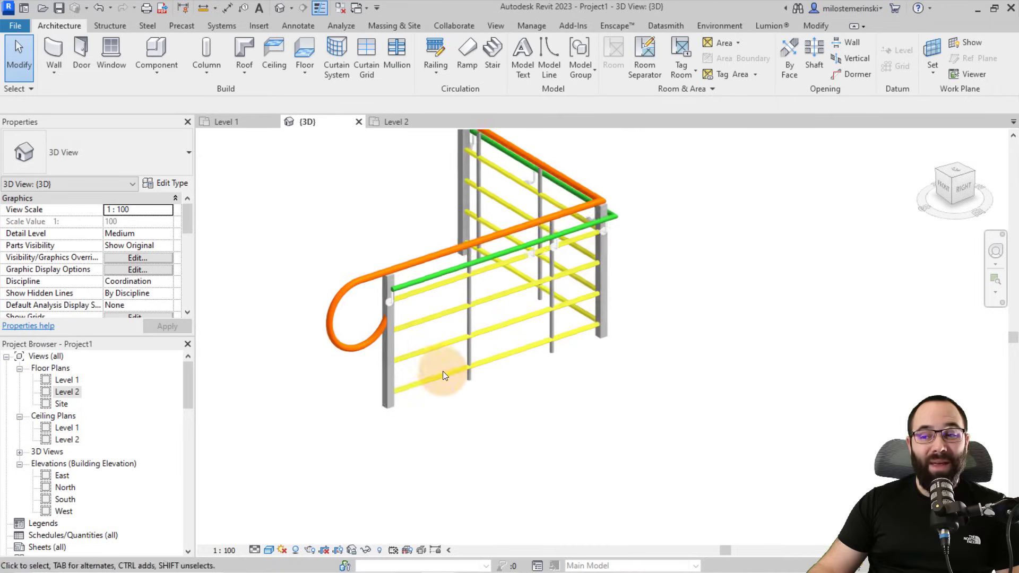
pyautogui.keyDown('shift'); pyautogui.moveTo(444, 371); pyautogui.dragTo(392, 382, button='middle'); pyautogui.keyUp('shift')
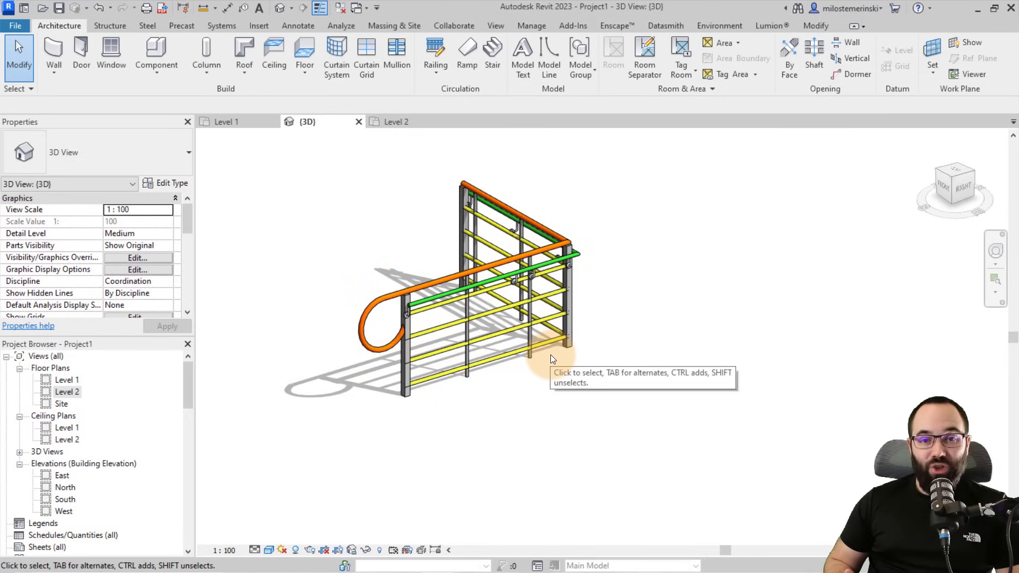
pyautogui.moveTo(486, 404)
pyautogui.keyDown('shift'); pyautogui.mouseDown(button='middle')
pyautogui.moveTo(483, 414)
pyautogui.moveTo(490, 407)
pyautogui.mouseUp(button='middle'); pyautogui.keyUp('shift')
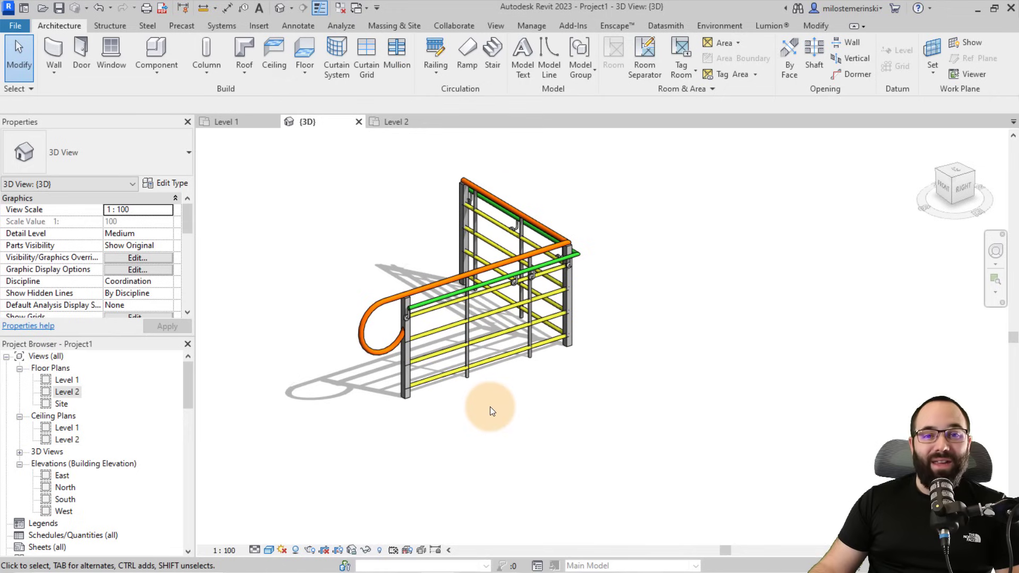